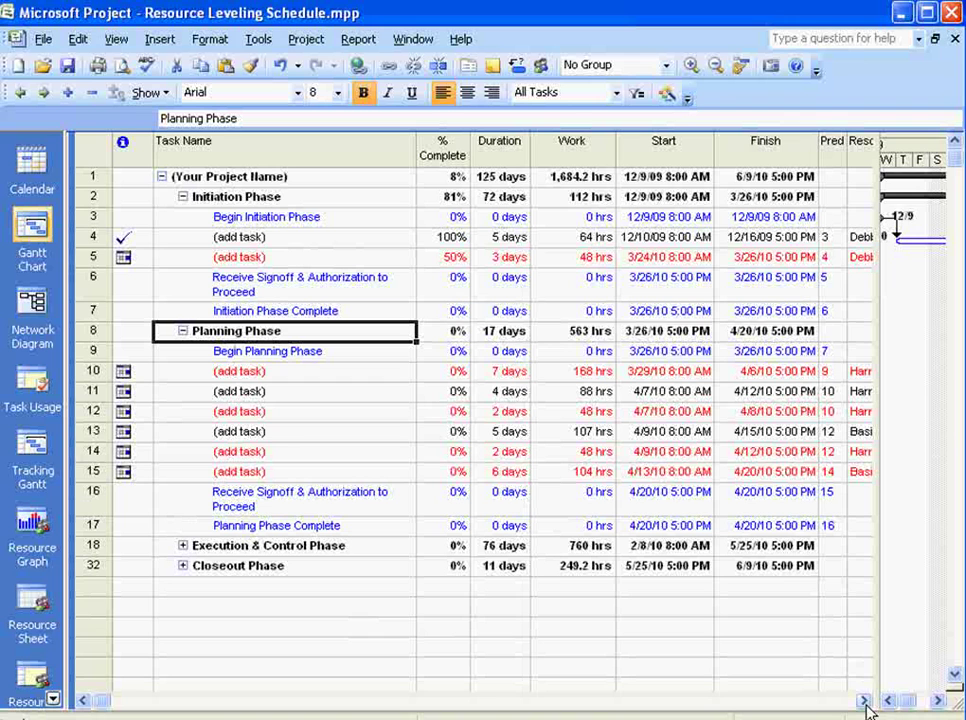
Step: Widen the task table to uncover the full Resource Names column and select task 4's resource assignment
{"action": "left_click_drag", "start_coordinate": [875, 675], "coordinate": [950, 668]}
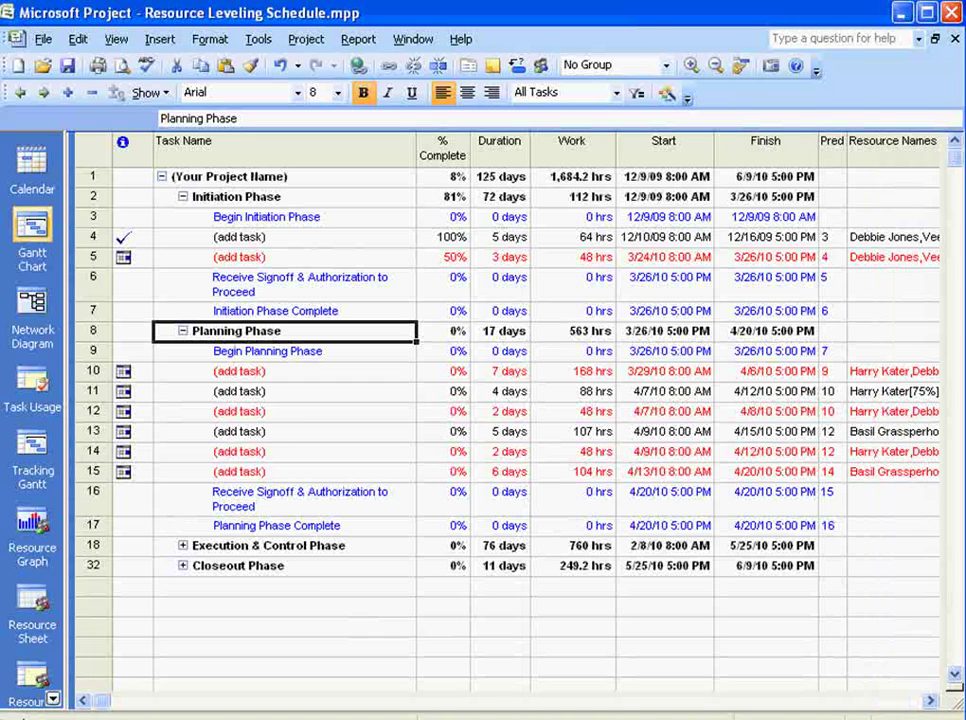
{"action": "left_click", "coordinate": [871, 239]}
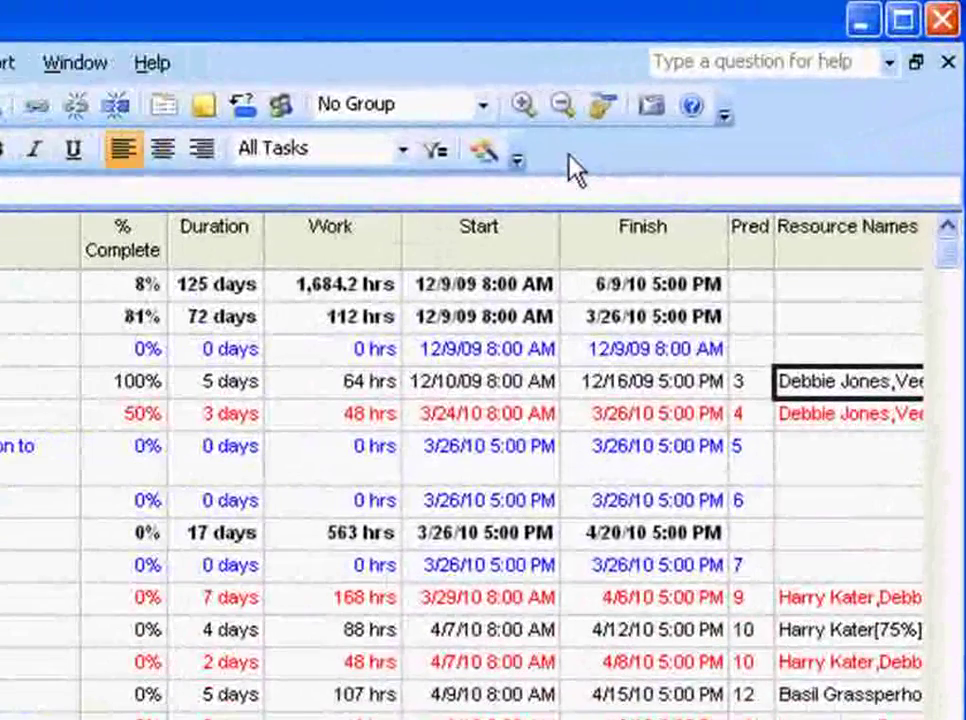
Step: Switch the Project Guide toolbar on and back off
{"action": "right_click", "coordinate": [548, 156]}
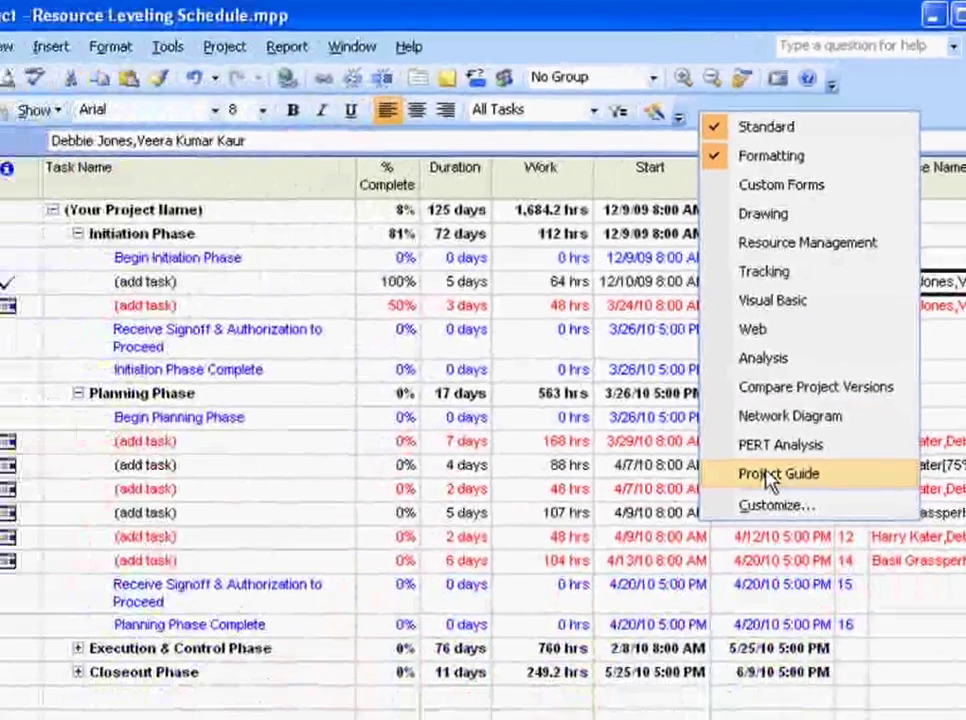
{"action": "left_click", "coordinate": [683, 590]}
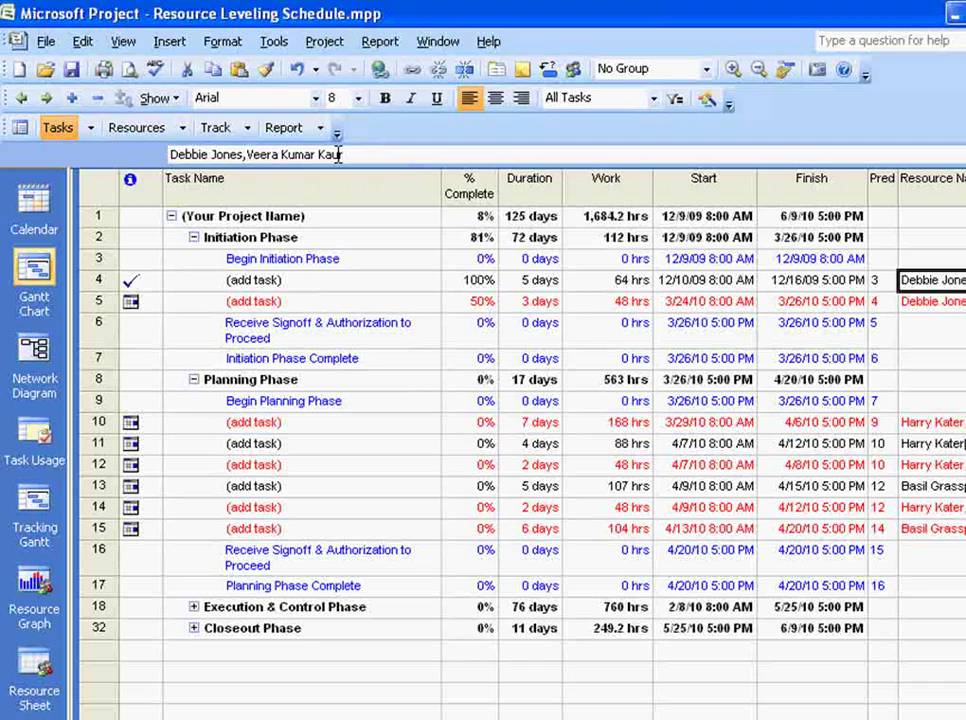
{"action": "right_click", "coordinate": [422, 131]}
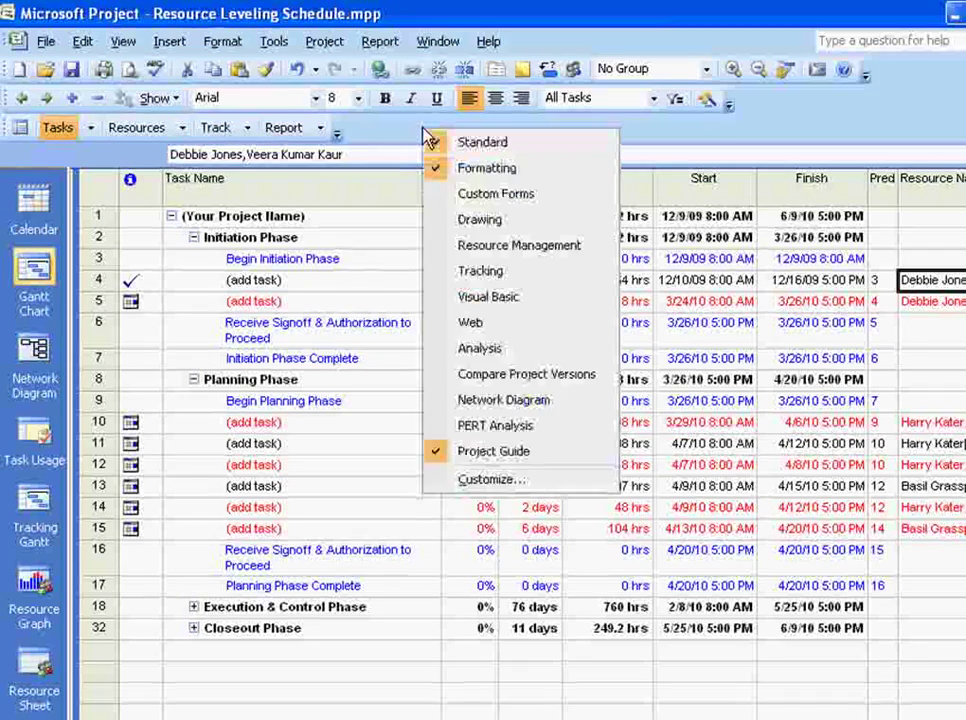
{"action": "left_click", "coordinate": [460, 455]}
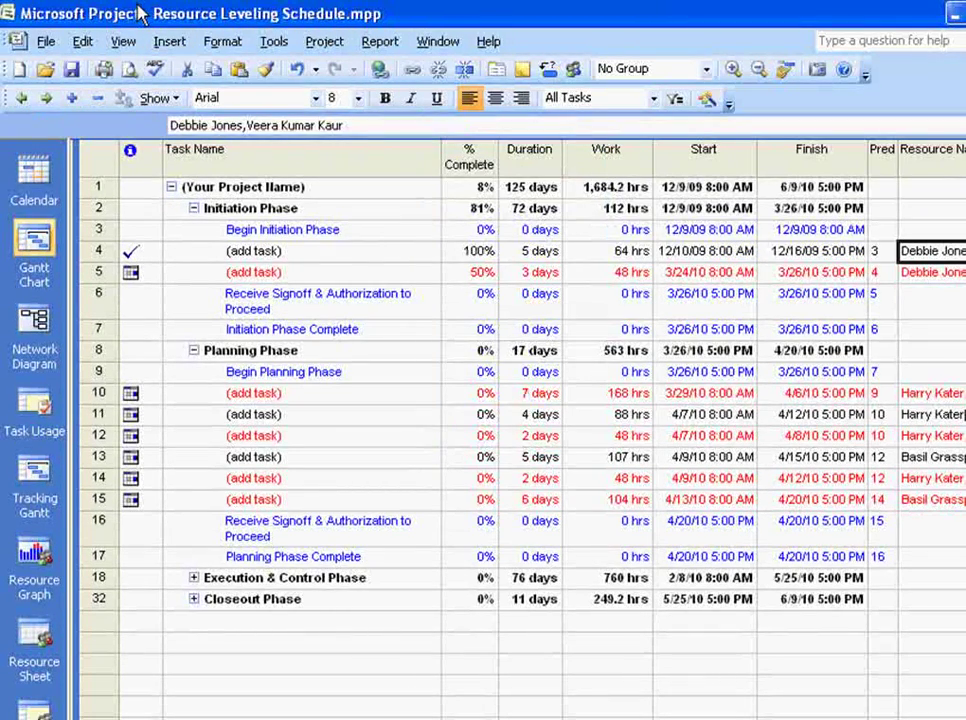
Step: Turn on Display Project Guide in the Interface options and apply the settings
{"action": "left_click", "coordinate": [273, 42]}
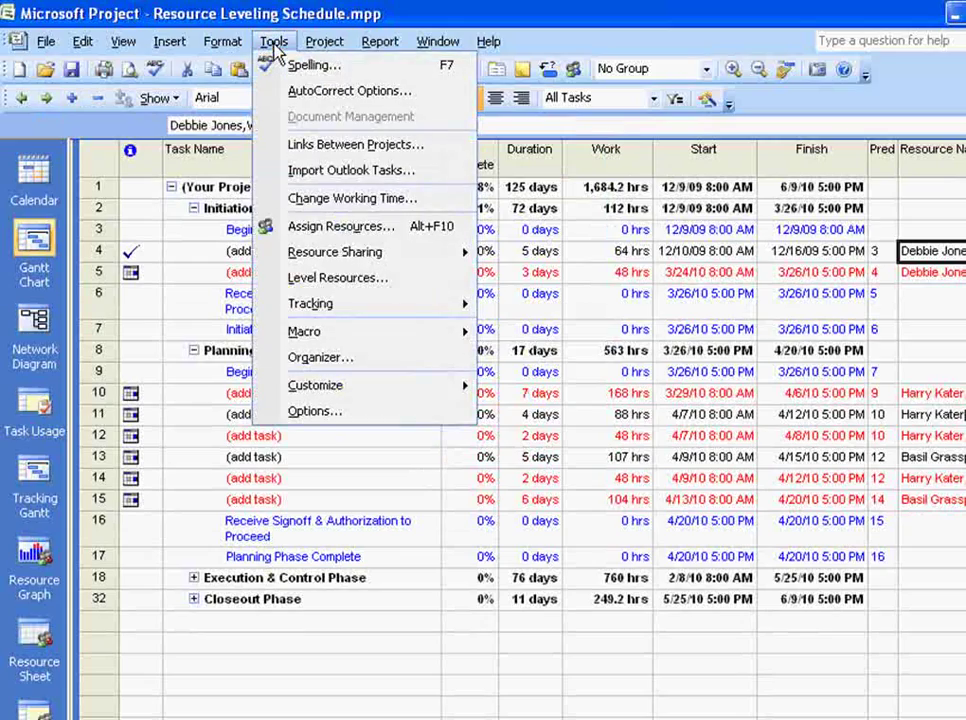
{"action": "left_click", "coordinate": [335, 419]}
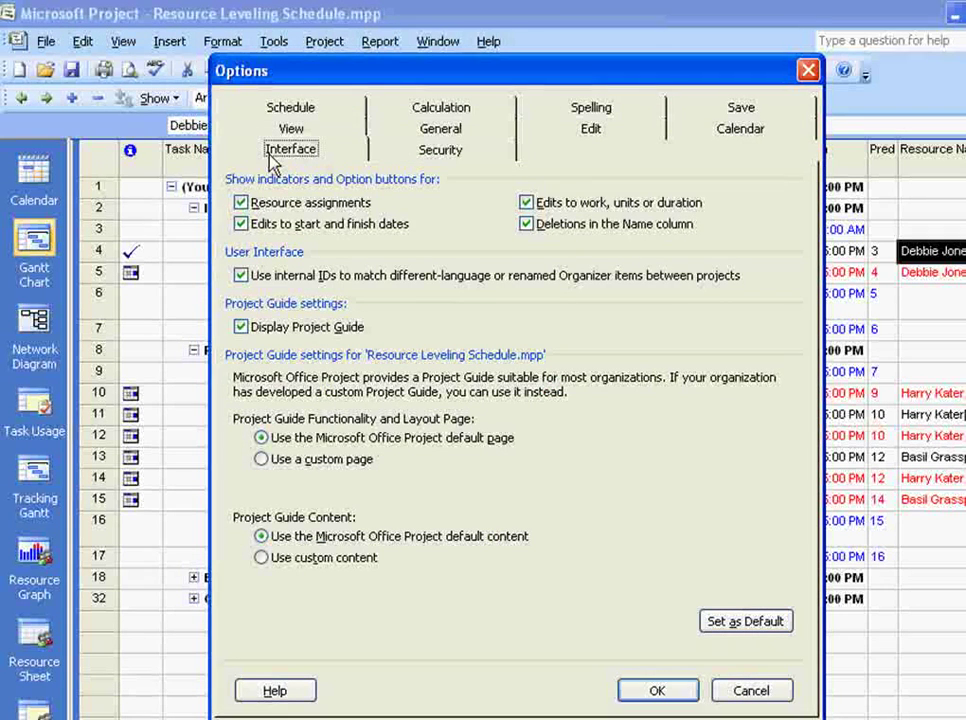
{"action": "left_click", "coordinate": [243, 332]}
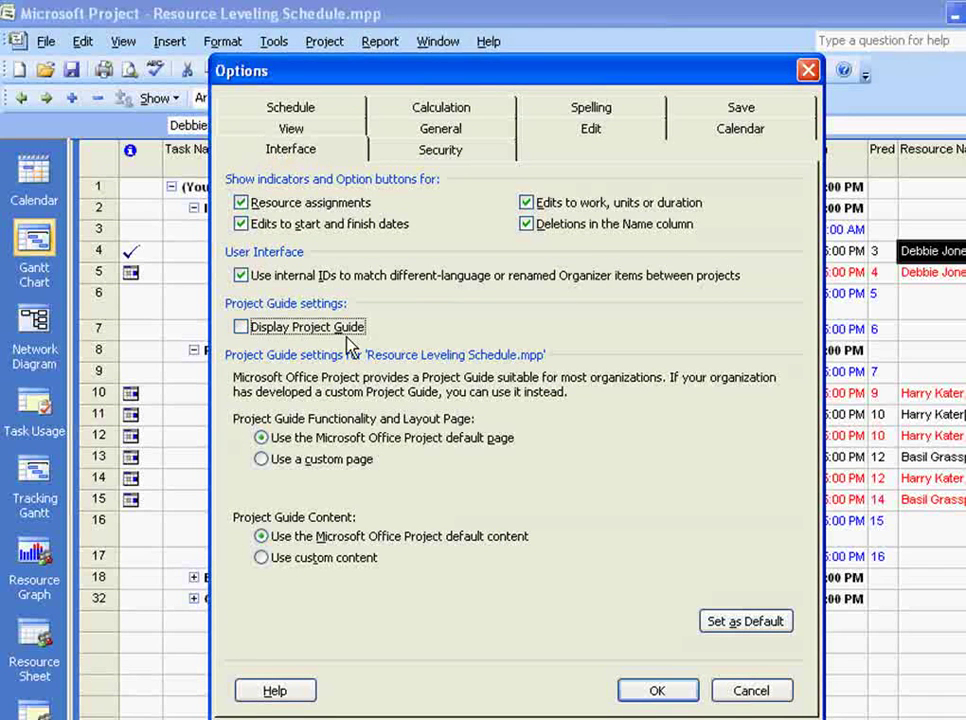
{"action": "left_click", "coordinate": [241, 328]}
{"action": "left_click", "coordinate": [662, 690]}
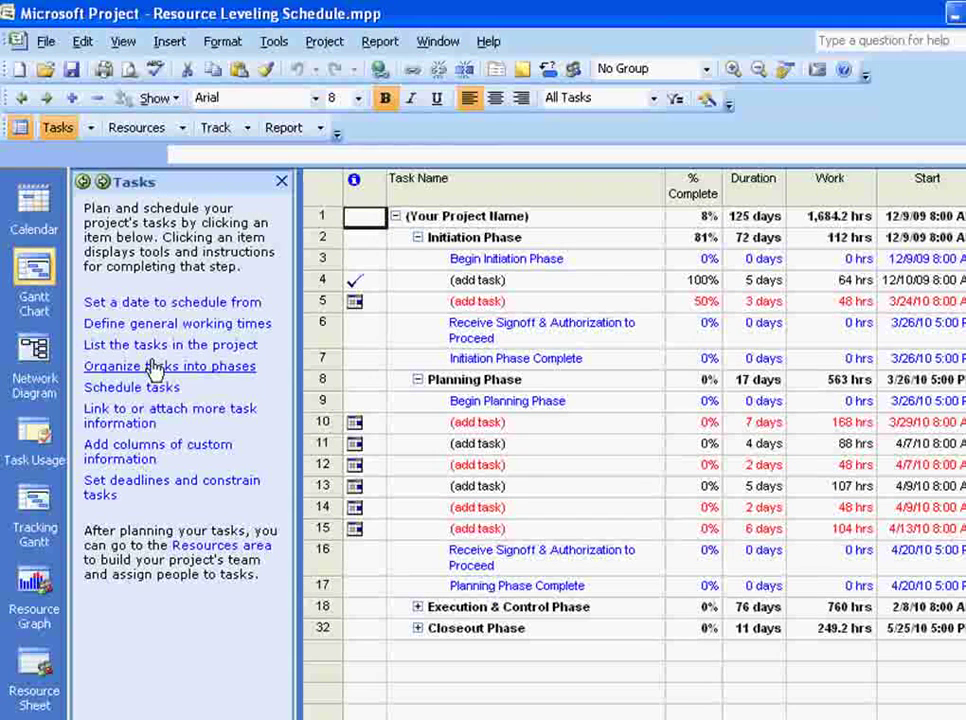
Step: Close the Tasks guide pane and examine the Project Guide topics for tasks, resources, tracking and reports
{"action": "left_click", "coordinate": [281, 181]}
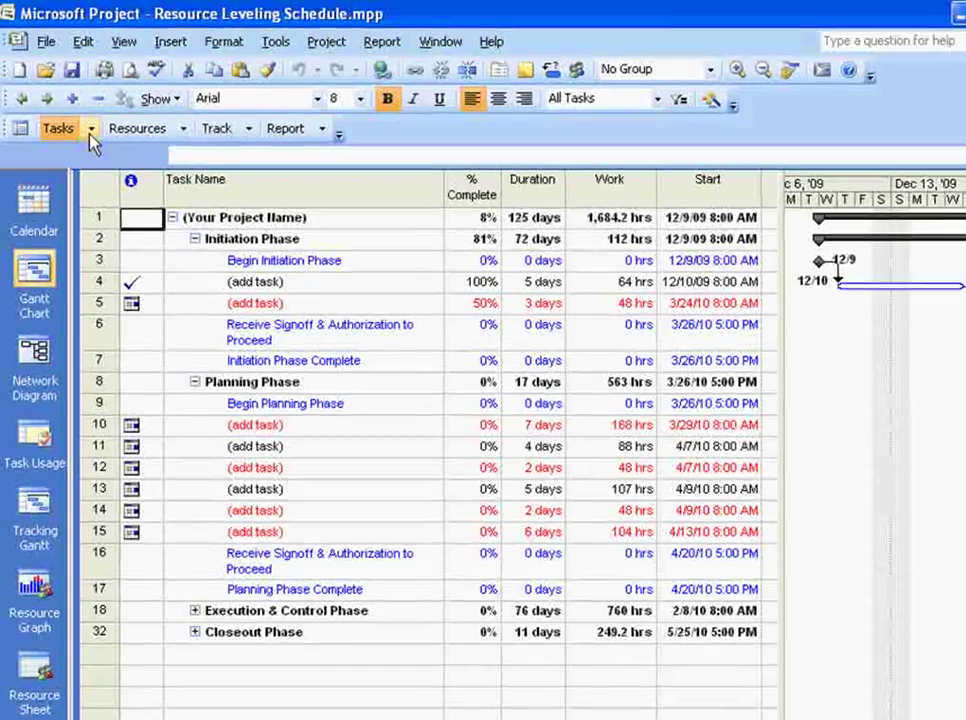
{"action": "left_click", "coordinate": [90, 127]}
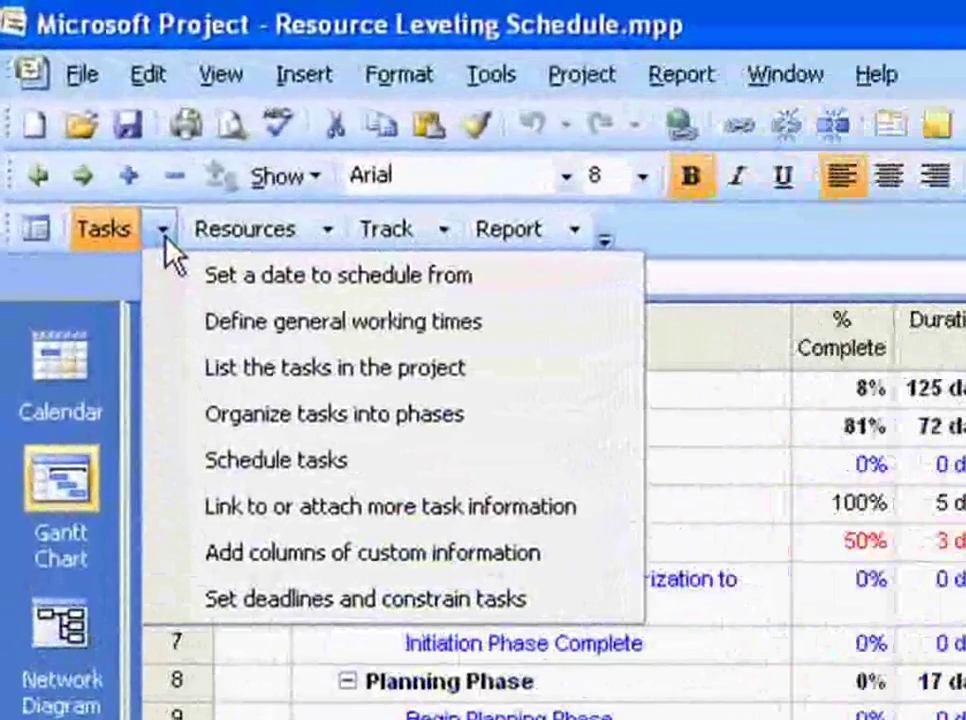
{"action": "left_click", "coordinate": [148, 234]}
{"action": "left_click", "coordinate": [154, 236]}
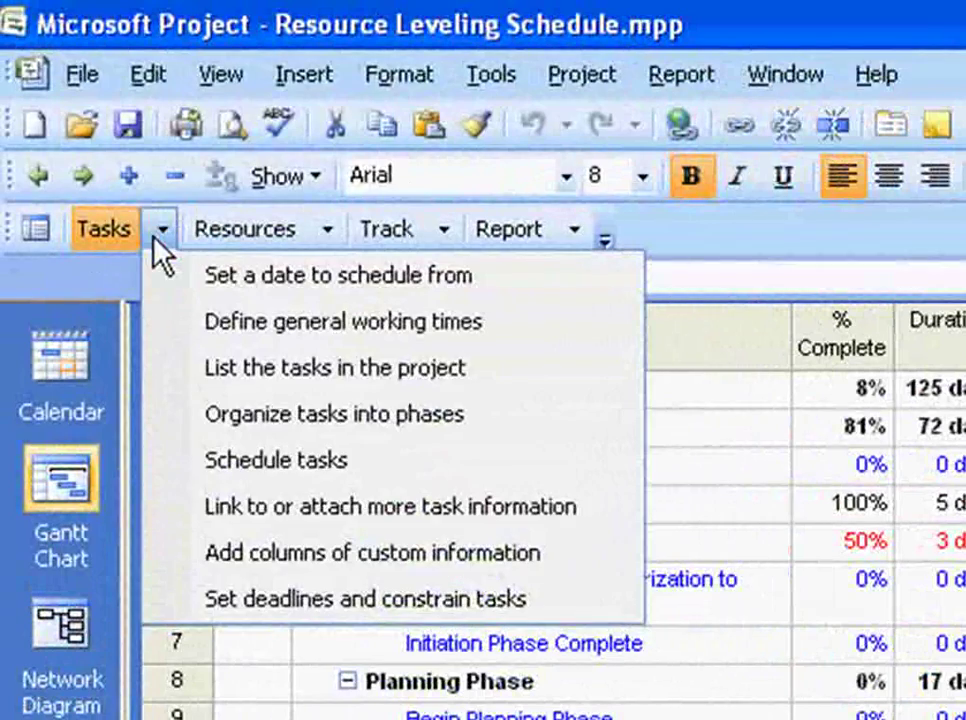
{"action": "left_click", "coordinate": [160, 236]}
{"action": "left_click", "coordinate": [324, 234]}
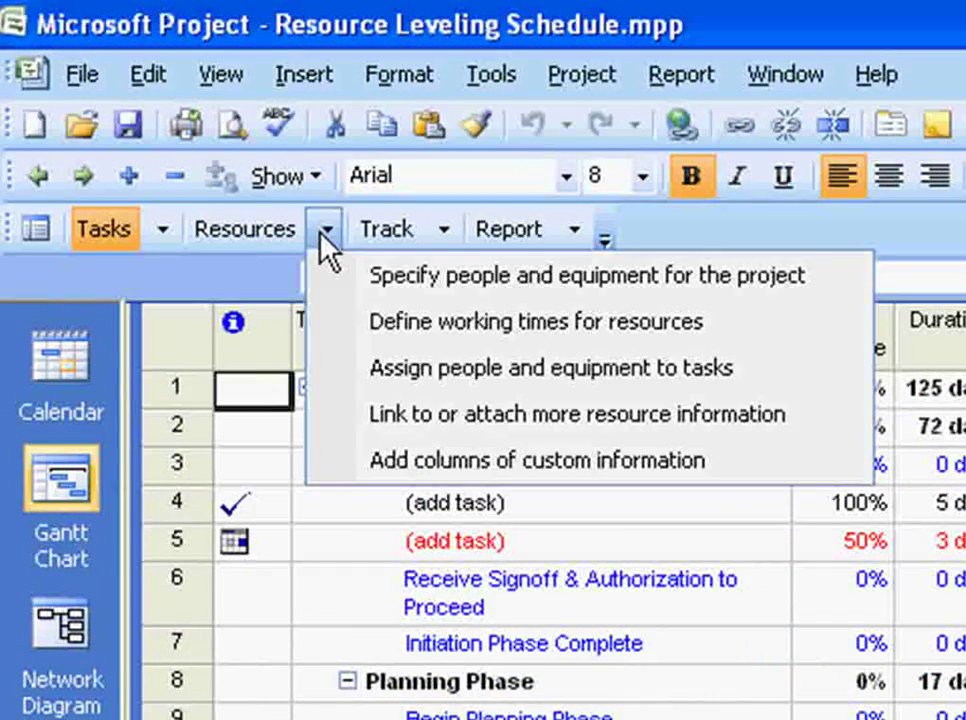
{"action": "left_click", "coordinate": [446, 238]}
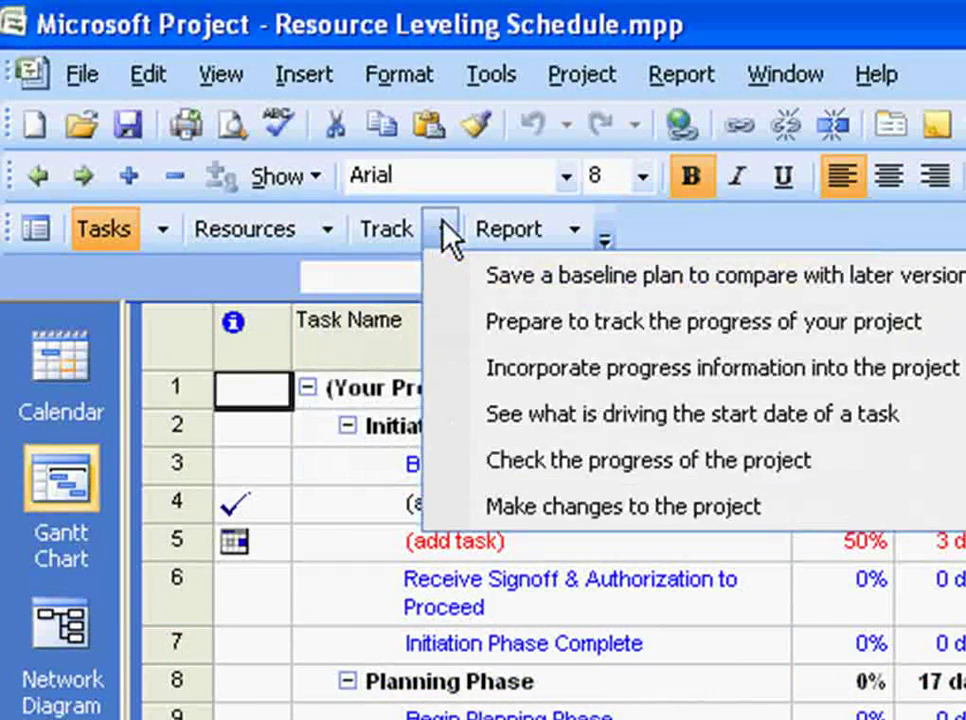
{"action": "left_click", "coordinate": [568, 236]}
{"action": "left_click", "coordinate": [568, 236]}
Step: Start defining the project's general working times, keep the Standard calendar template and continue to the work week definition
{"action": "left_click", "coordinate": [160, 236]}
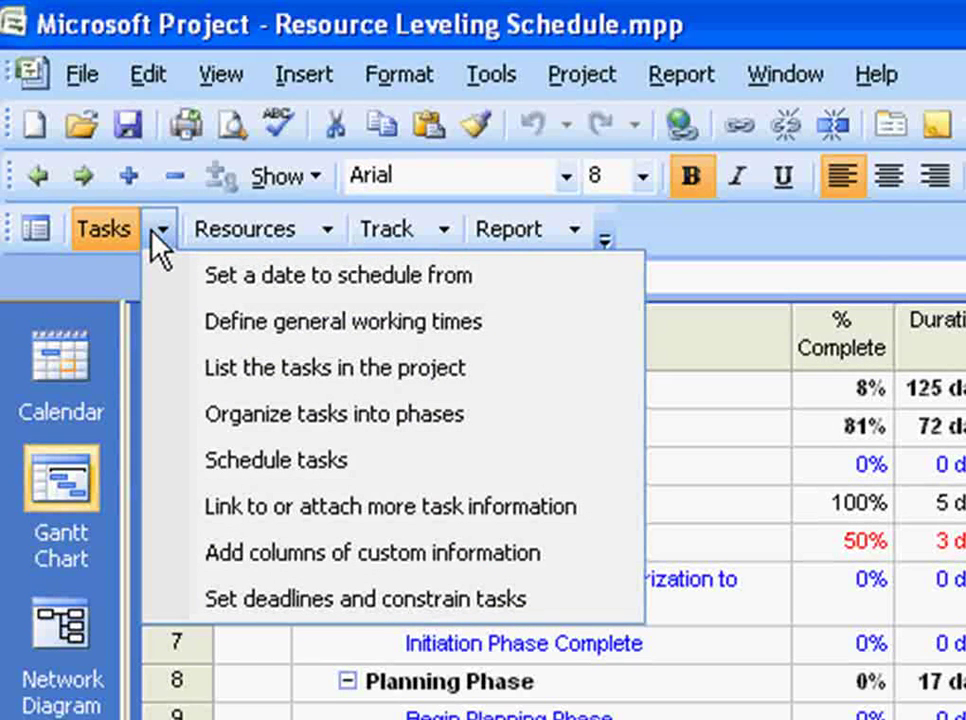
{"action": "left_click", "coordinate": [237, 340]}
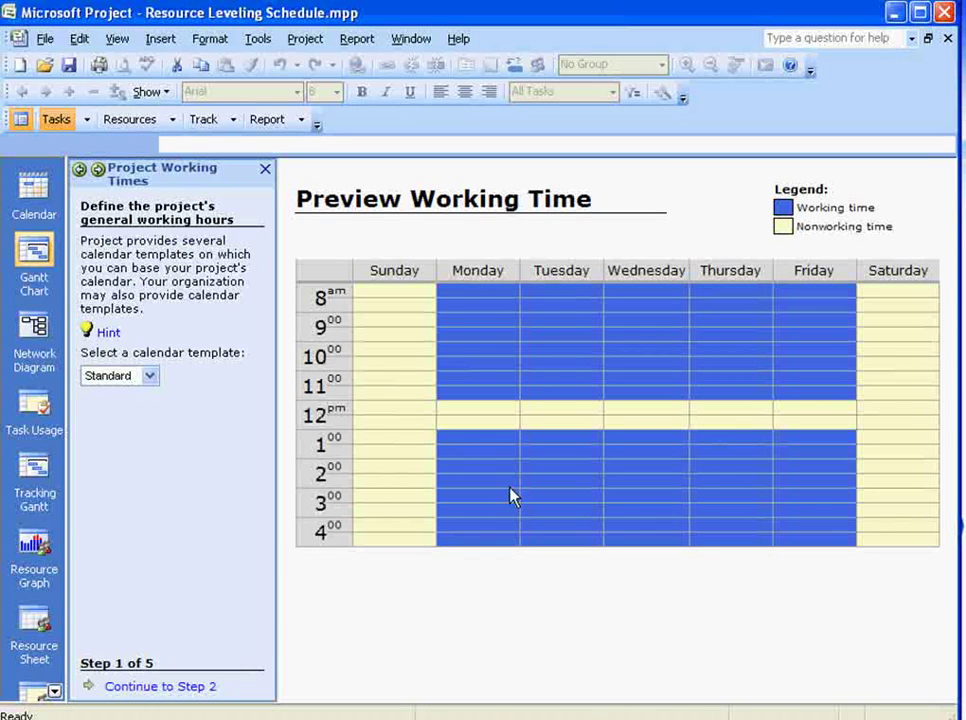
{"action": "left_click", "coordinate": [150, 377]}
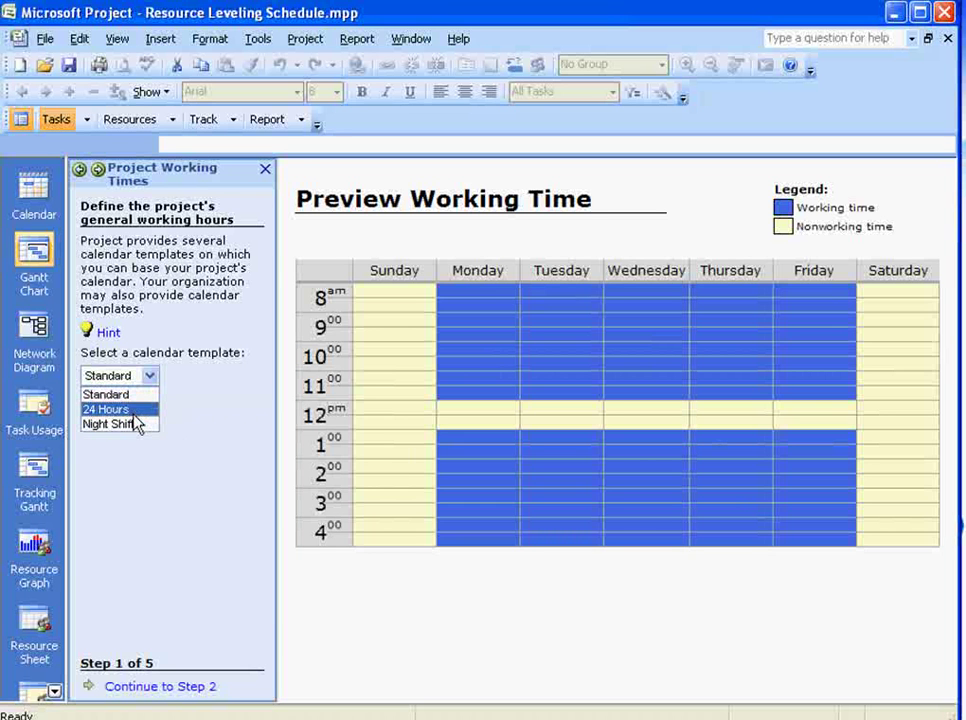
{"action": "left_click", "coordinate": [193, 413]}
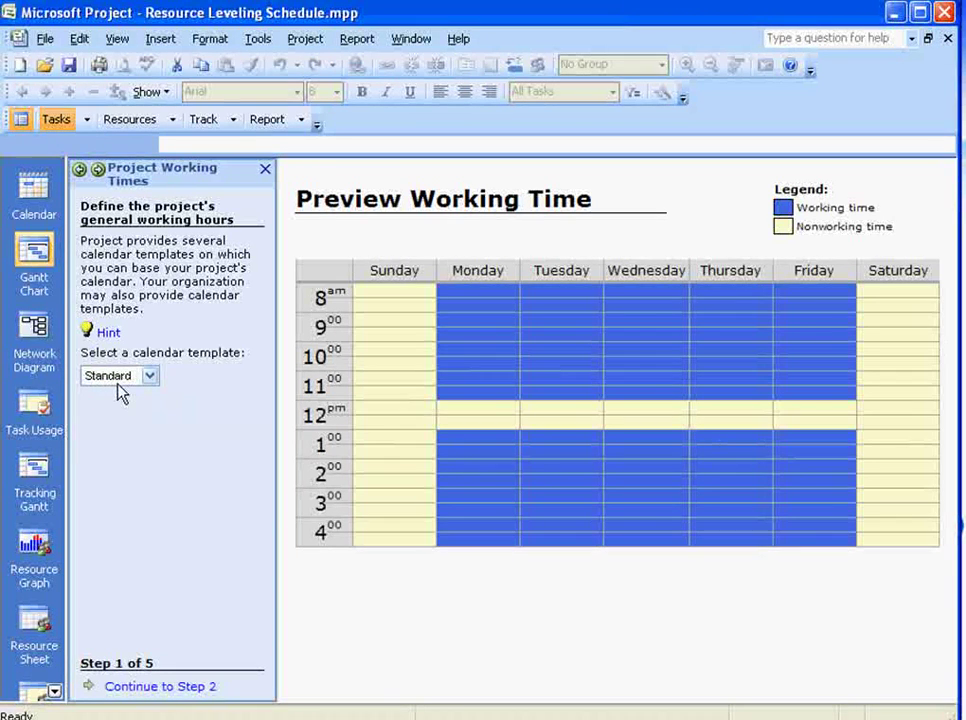
{"action": "left_click", "coordinate": [160, 687]}
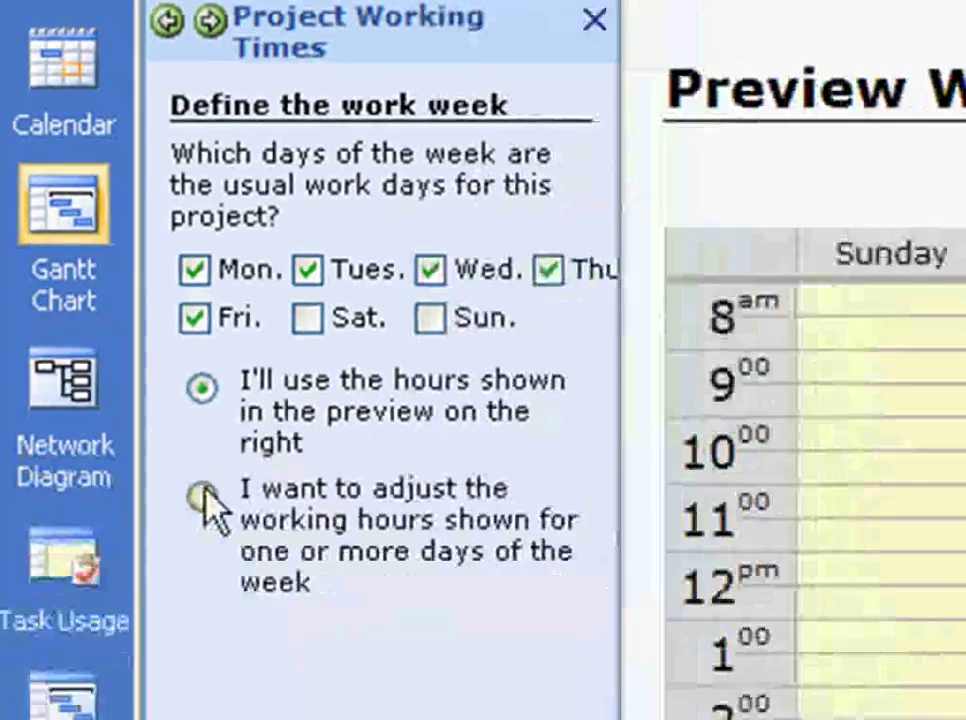
Step: Adjust Tuesday's working hours to start at 10:00 AM and end the afternoon shift at 7:00 PM
{"action": "left_click", "coordinate": [243, 591]}
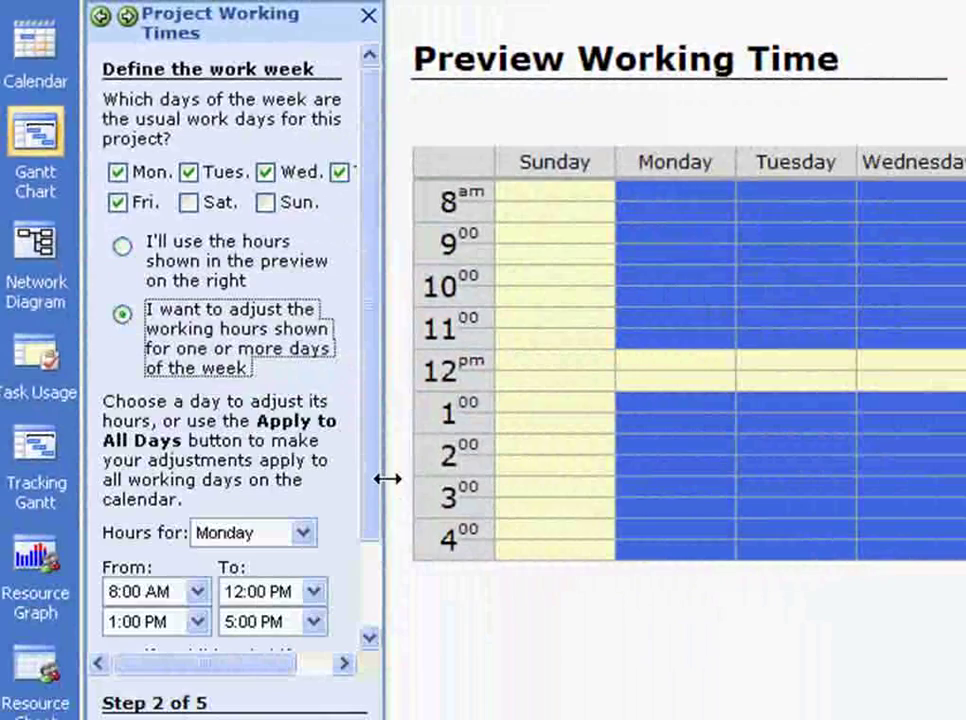
{"action": "left_click_drag", "start_coordinate": [375, 498], "coordinate": [373, 584]}
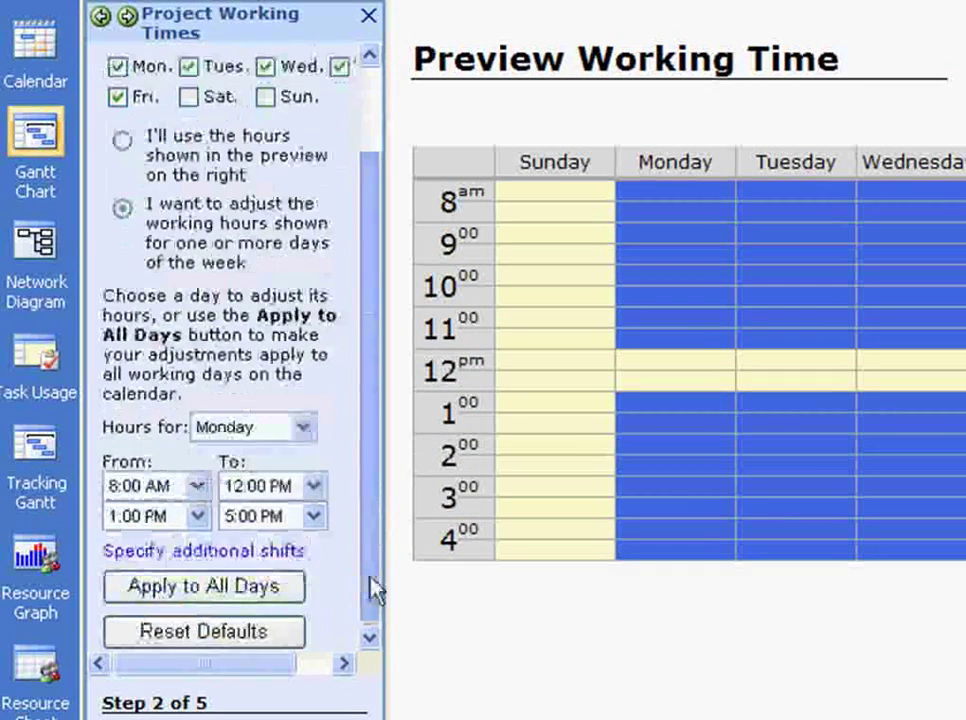
{"action": "left_click", "coordinate": [303, 428]}
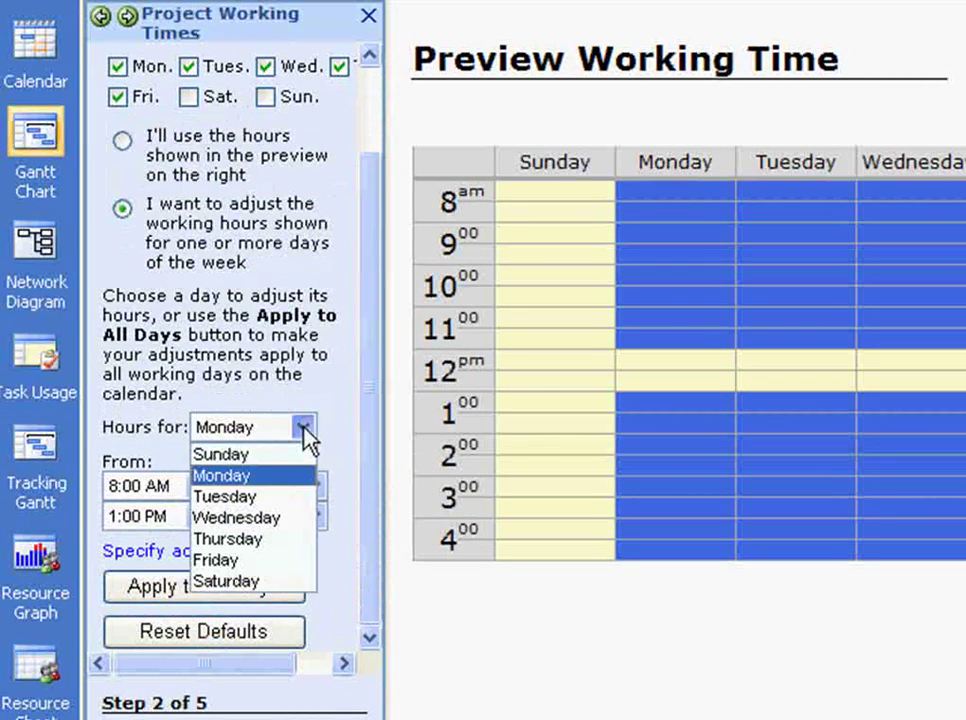
{"action": "left_click", "coordinate": [276, 498]}
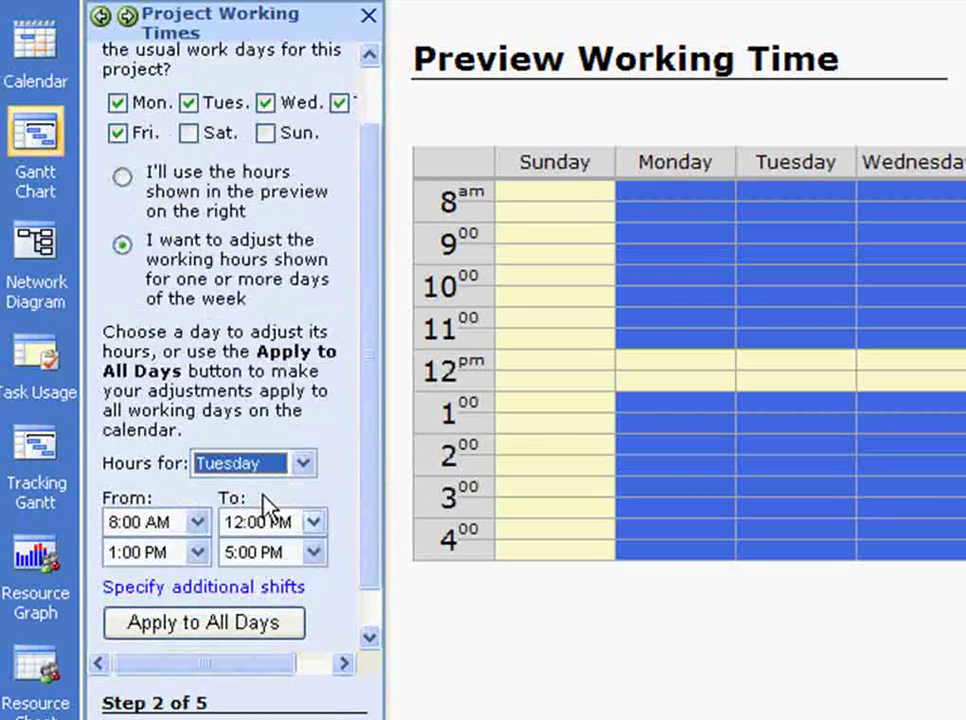
{"action": "left_click", "coordinate": [197, 521]}
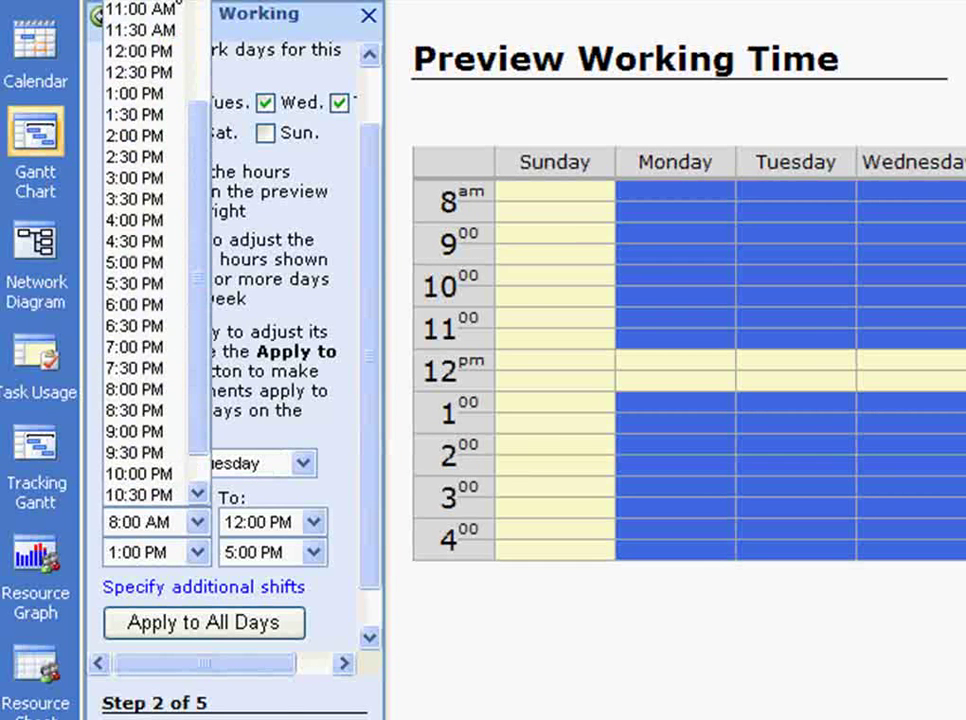
{"action": "left_click", "coordinate": [168, 1]}
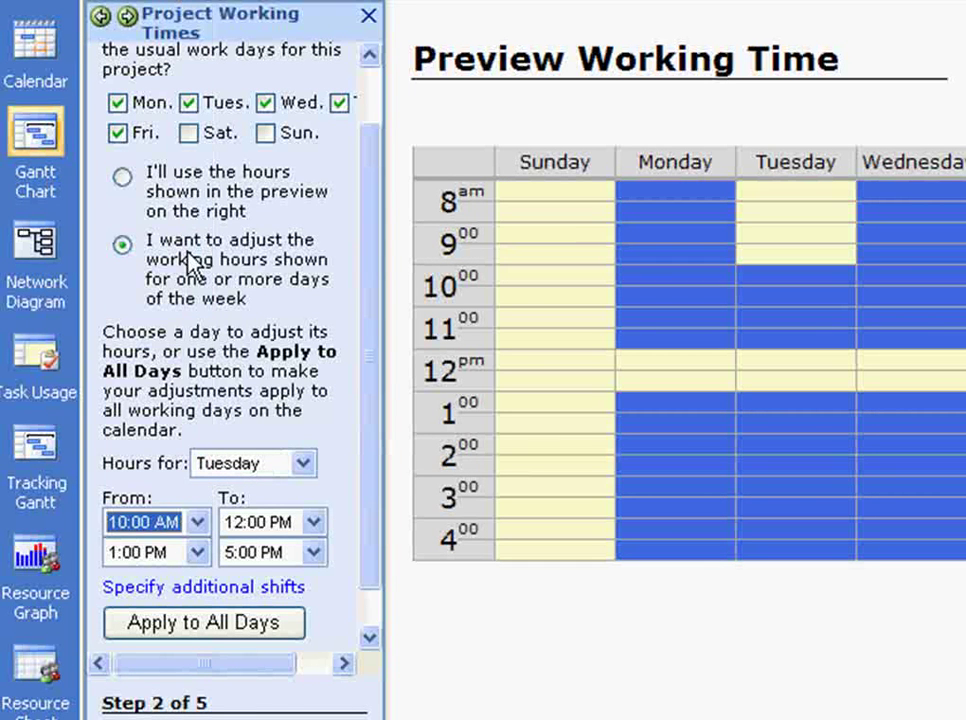
{"action": "left_click", "coordinate": [313, 553]}
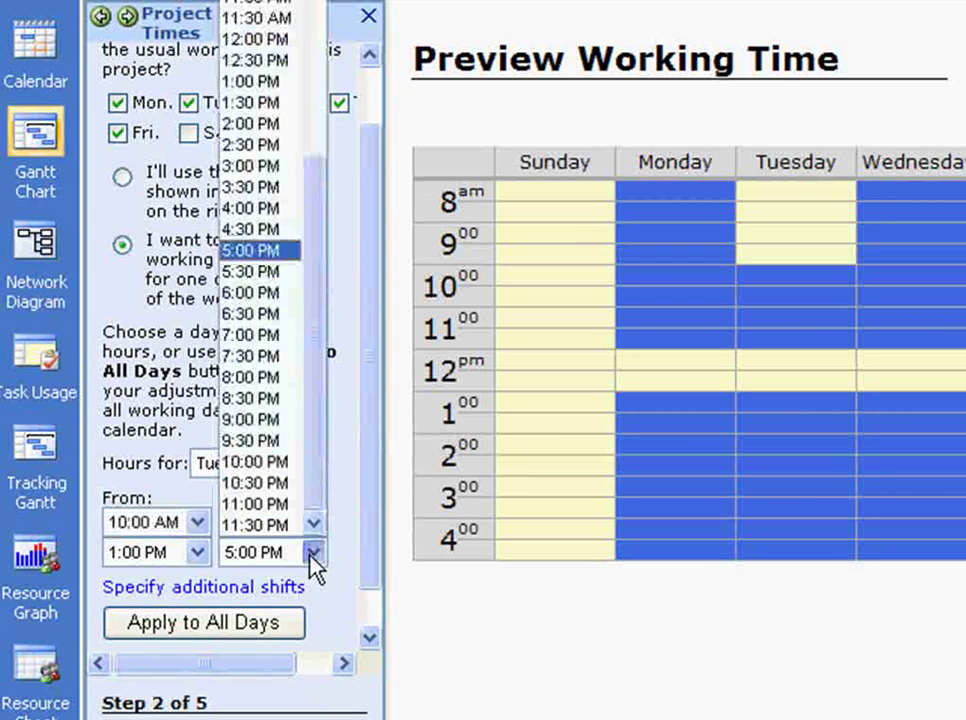
{"action": "left_click", "coordinate": [262, 335]}
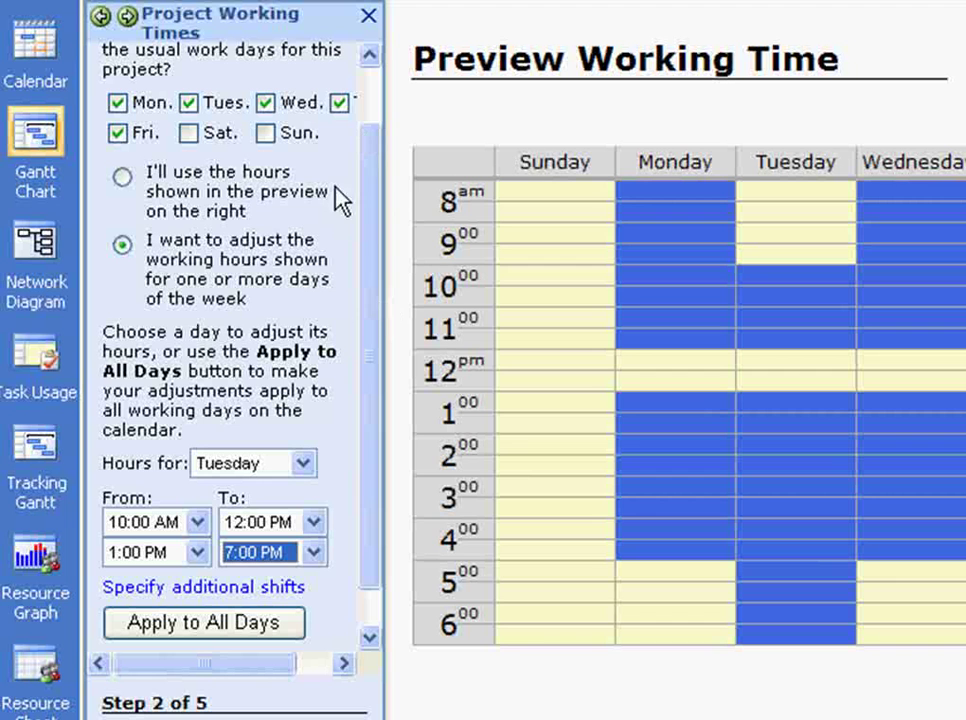
Step: Show Monday's working hours and choose to use the hours shown in the preview
{"action": "left_click", "coordinate": [296, 465]}
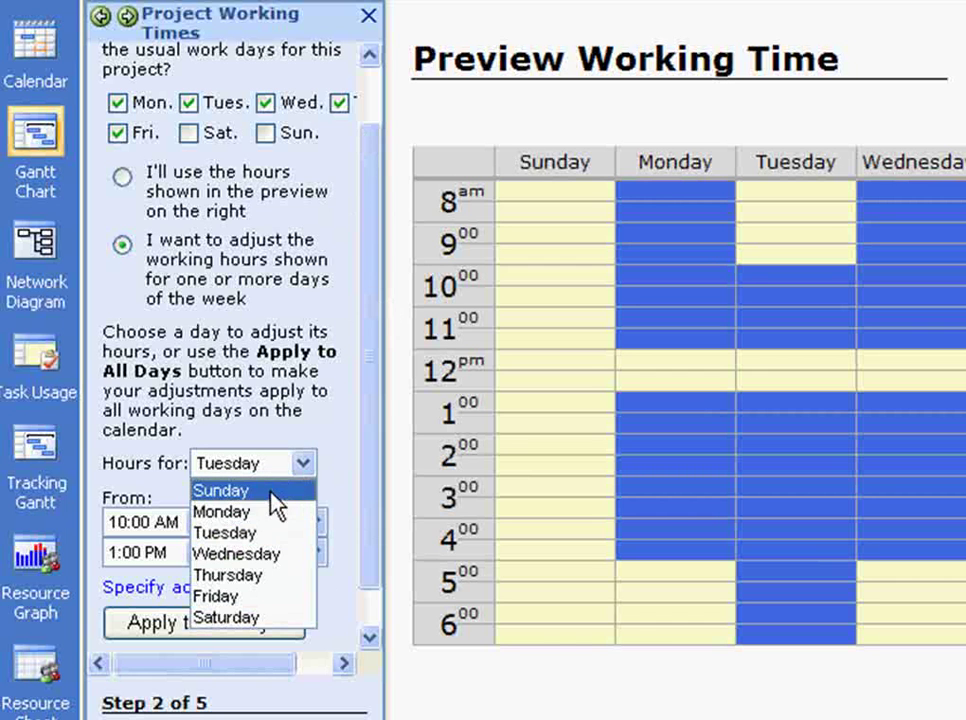
{"action": "left_click", "coordinate": [270, 513]}
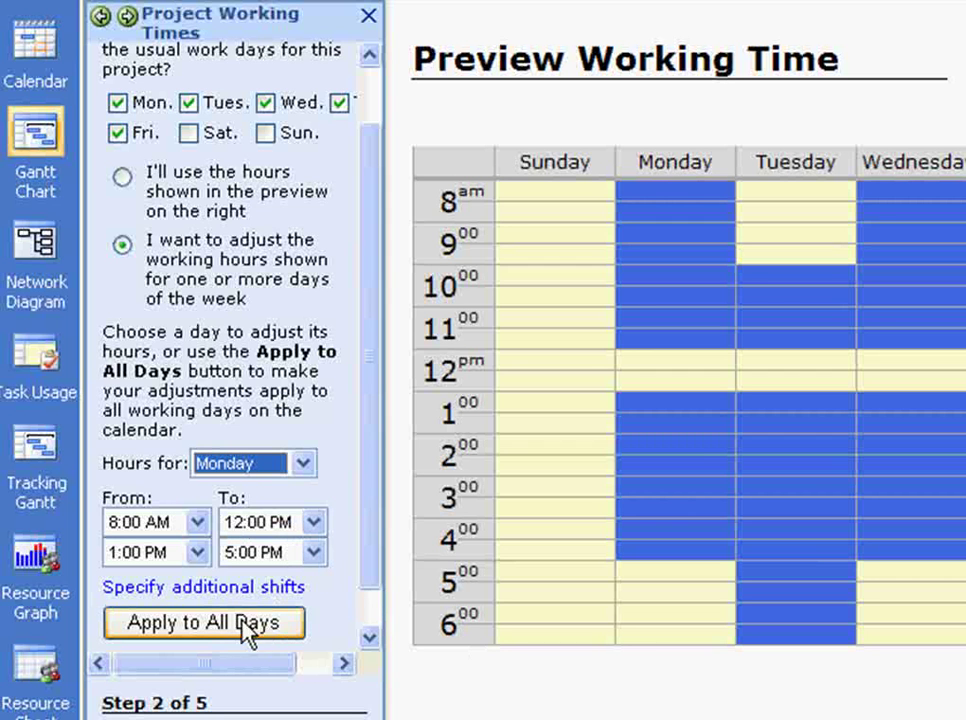
{"action": "left_click", "coordinate": [122, 178]}
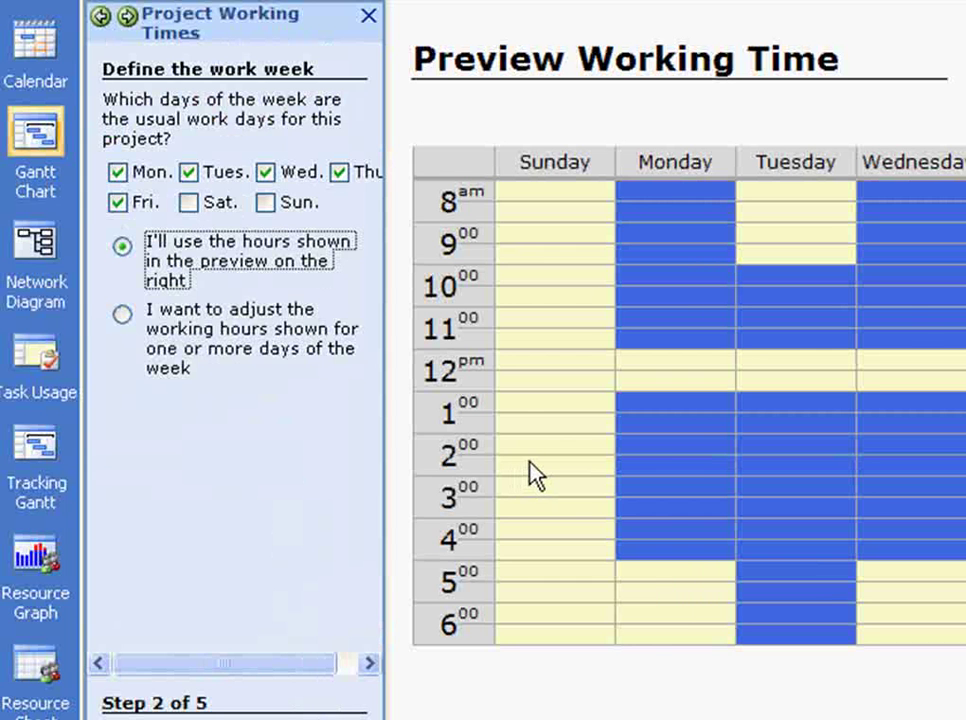
Step: Choose to adjust the working hours, setting Tuesday to start at 8:00 AM and end the afternoon shift at 5:00 PM
{"action": "left_click", "coordinate": [122, 316]}
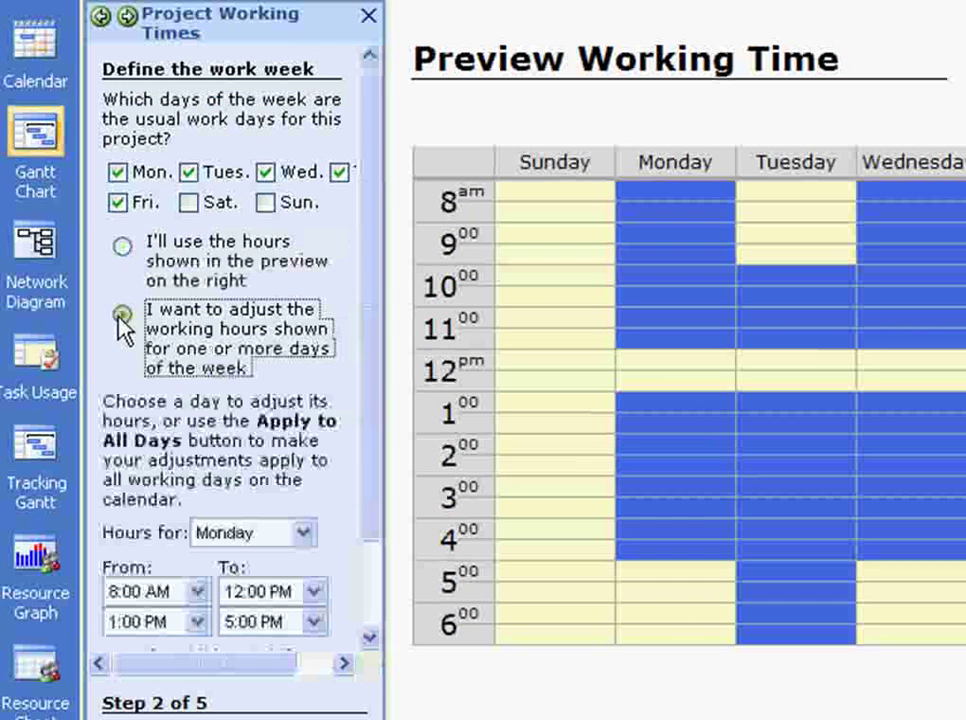
{"action": "scroll", "coordinate": [373, 540], "scroll_direction": "down", "scroll_amount": 3}
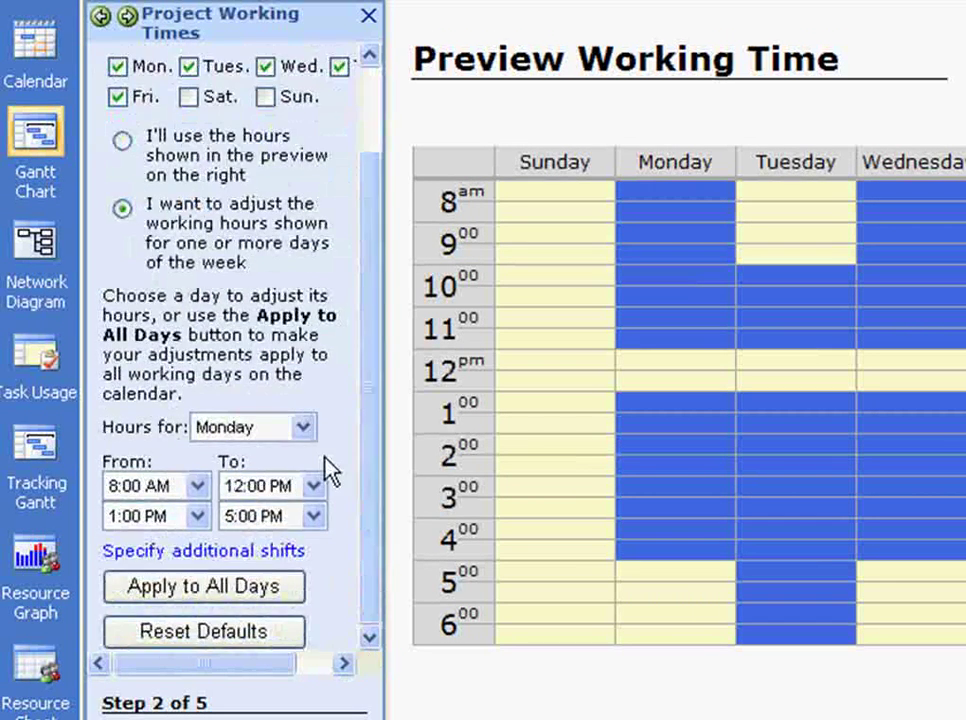
{"action": "left_click", "coordinate": [294, 432]}
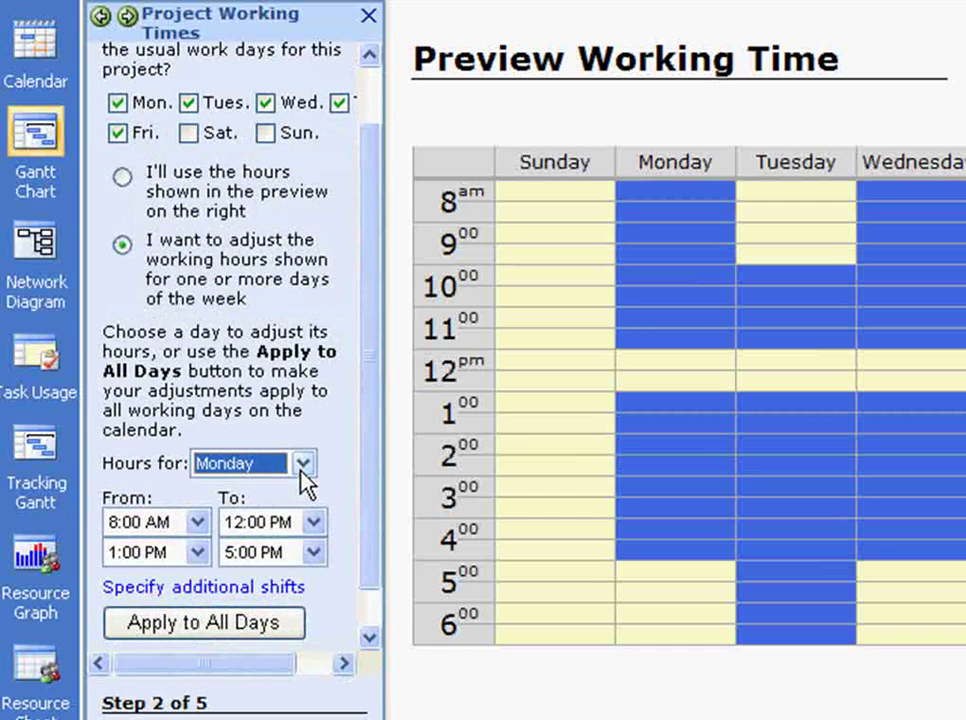
{"action": "left_click", "coordinate": [304, 466]}
{"action": "left_click", "coordinate": [277, 532]}
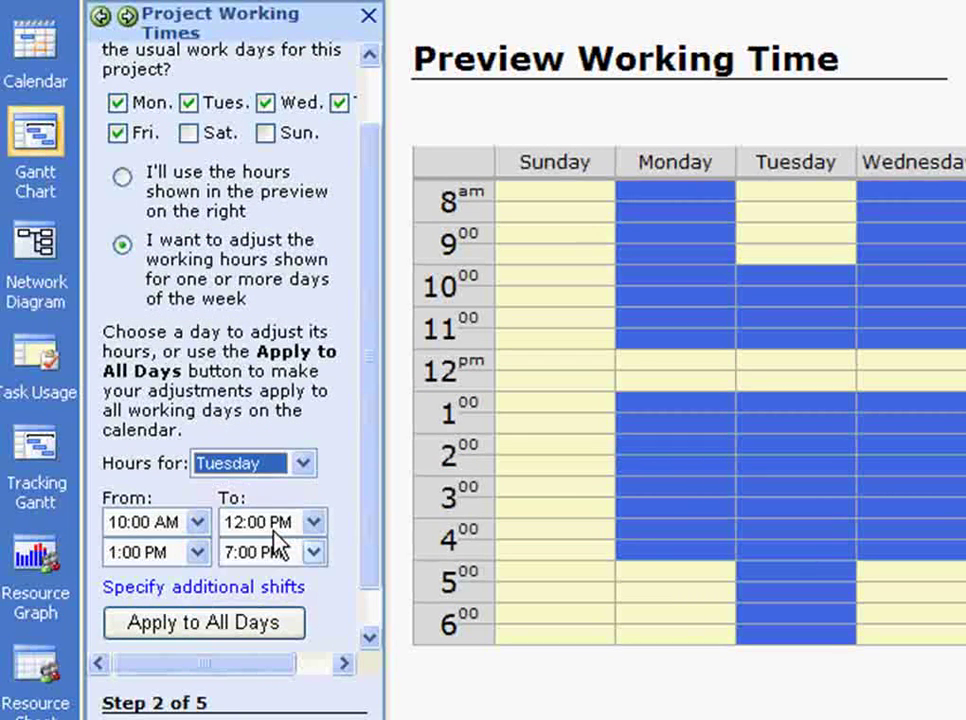
{"action": "left_click", "coordinate": [314, 553]}
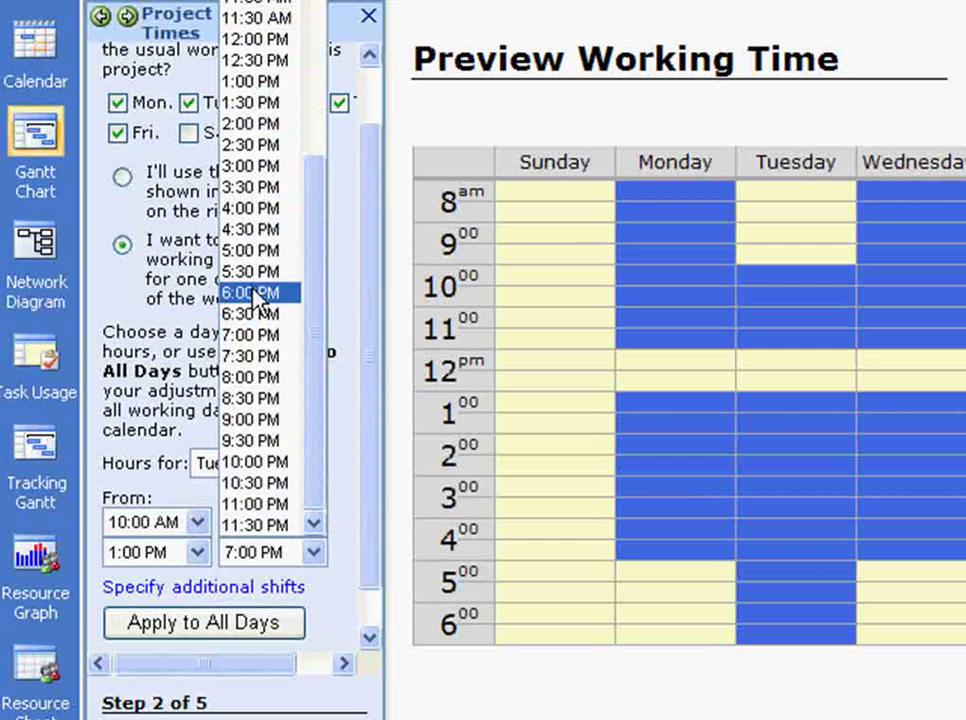
{"action": "left_click", "coordinate": [252, 252]}
{"action": "left_click", "coordinate": [198, 522]}
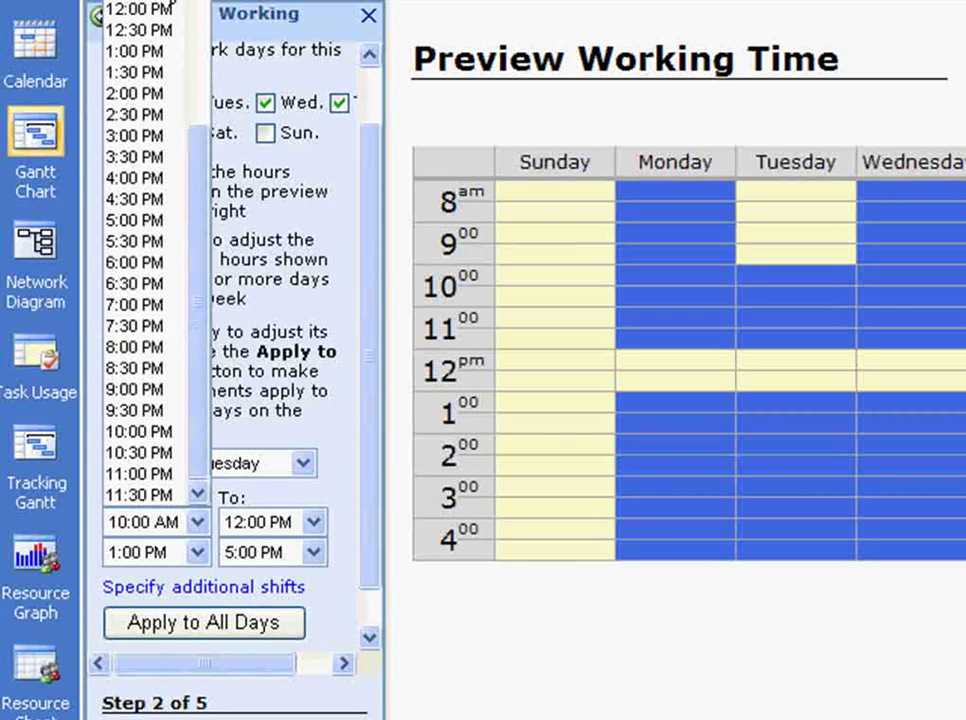
{"action": "scroll", "coordinate": [155, 250], "scroll_direction": "up", "scroll_amount": 2}
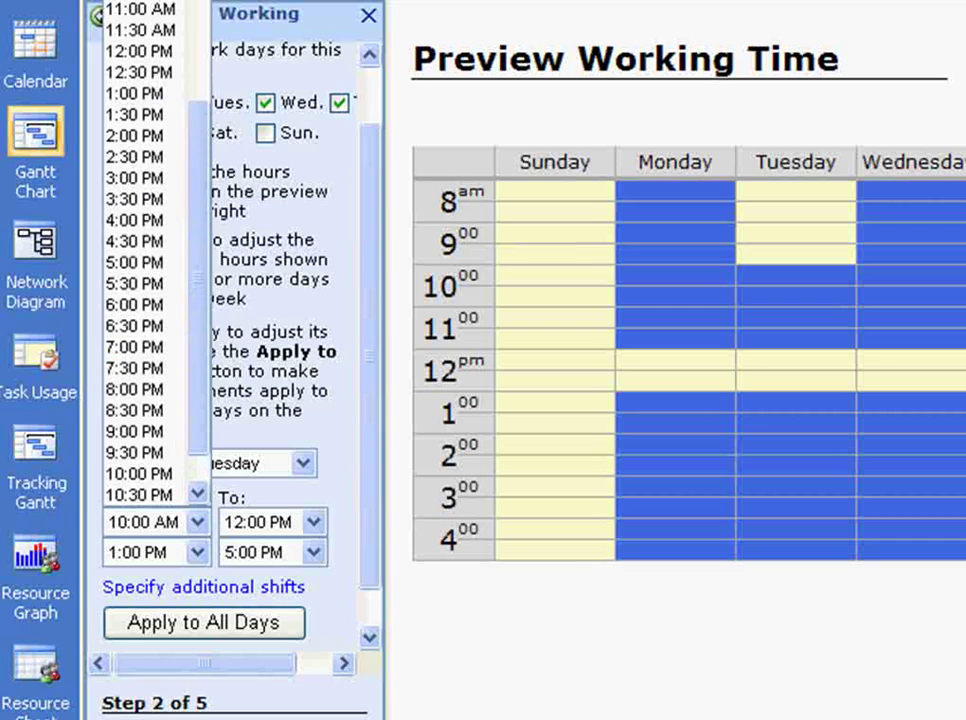
{"action": "left_click", "coordinate": [140, 3]}
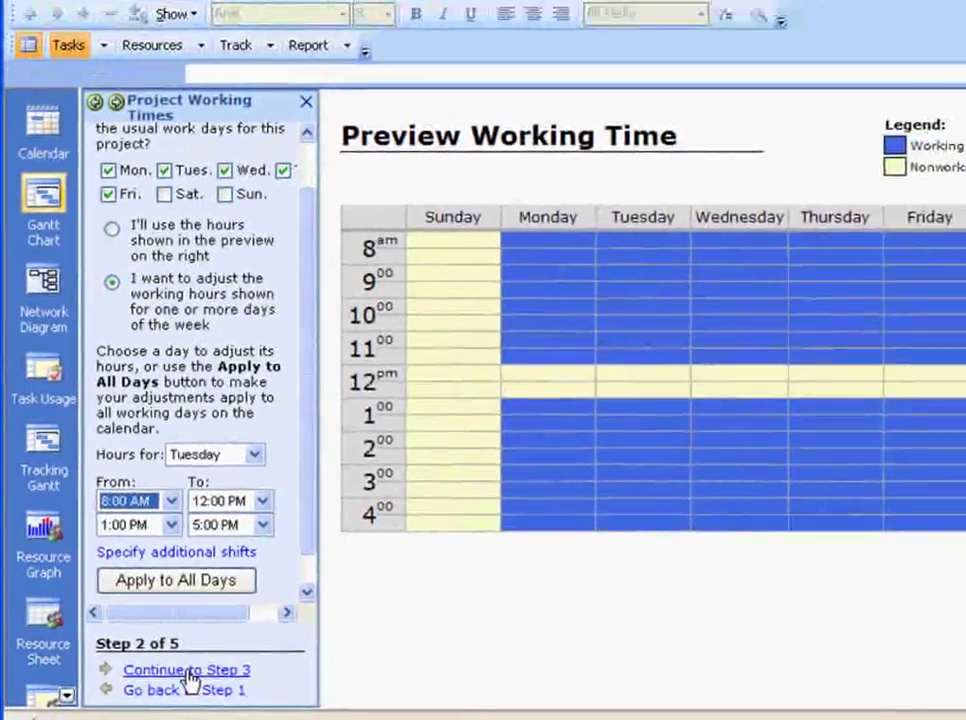
Step: Continue to setting holidays and days off, and open the Change Working Time dialog
{"action": "left_click", "coordinate": [222, 669]}
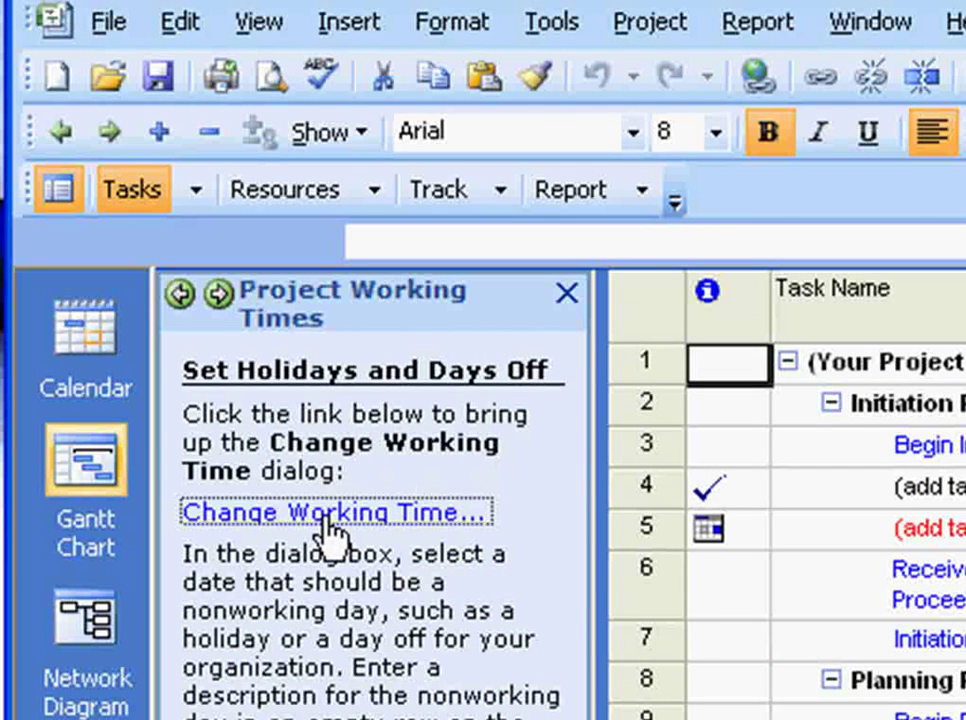
{"action": "left_click", "coordinate": [556, 22]}
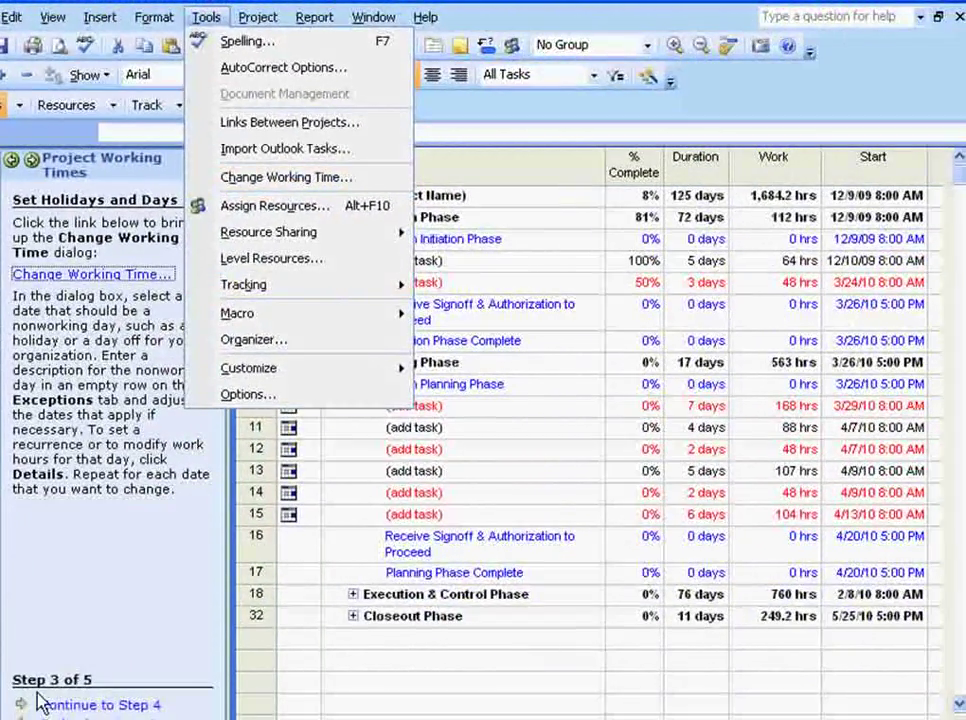
{"action": "left_click", "coordinate": [37, 694]}
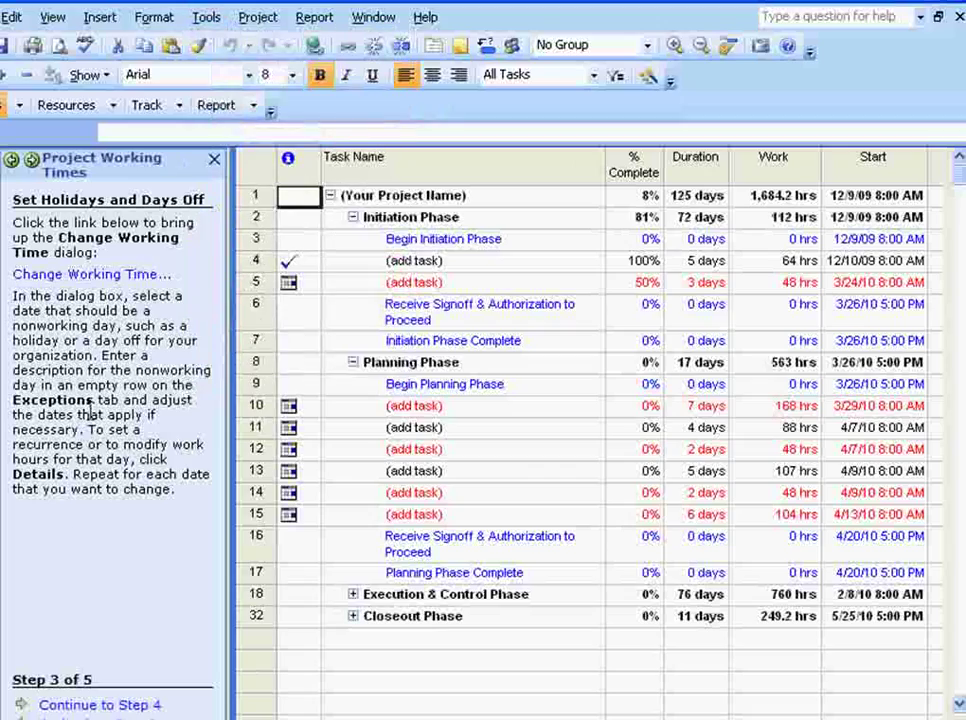
{"action": "left_click", "coordinate": [65, 274]}
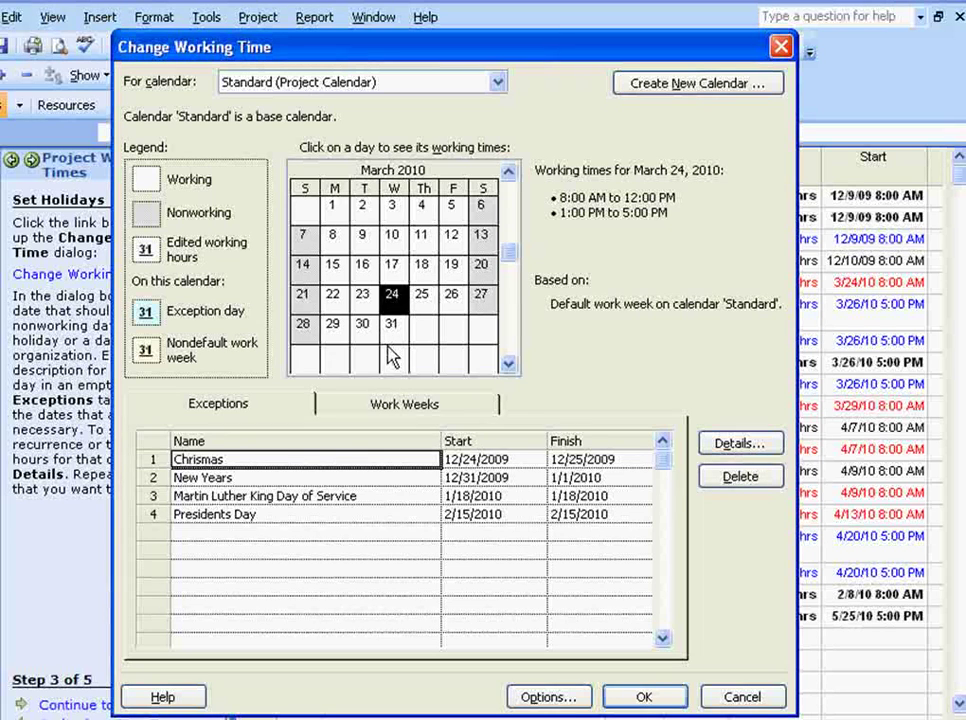
Step: Examine the base and resource calendars available for working time changes and keep Standard (Project Calendar) selected
{"action": "left_click", "coordinate": [499, 87]}
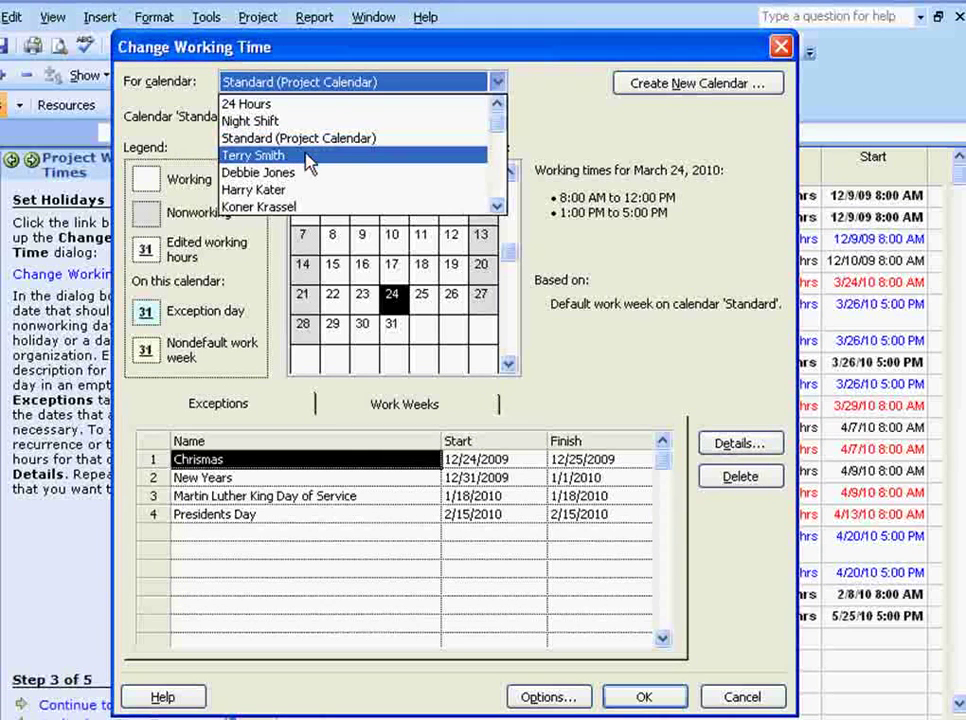
{"action": "left_click", "coordinate": [497, 206]}
{"action": "left_click", "coordinate": [497, 206]}
{"action": "left_click", "coordinate": [497, 206]}
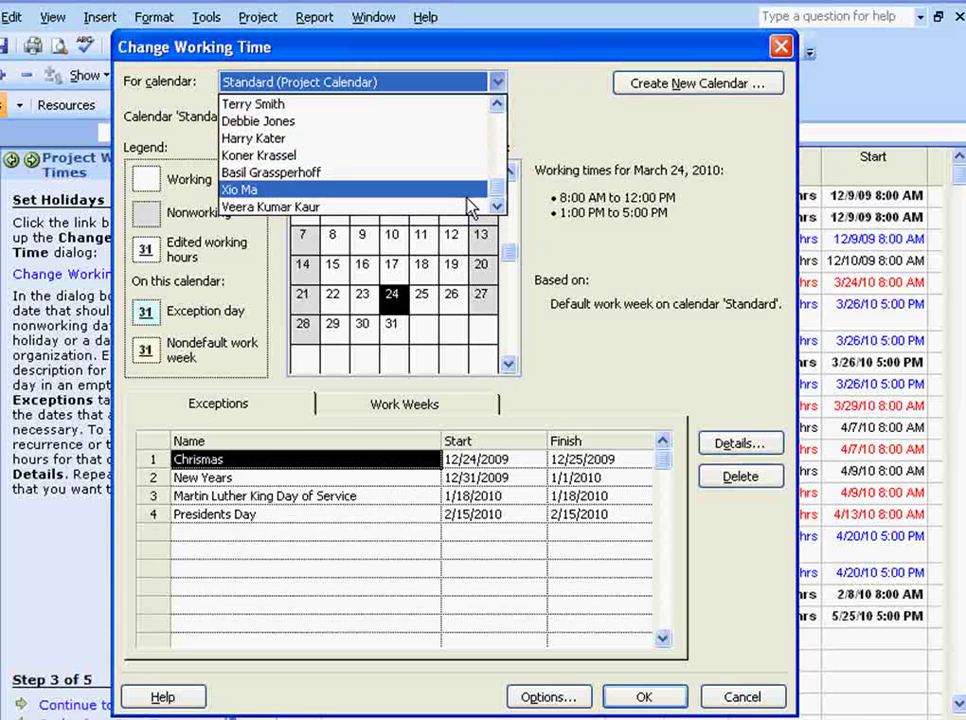
{"action": "left_click", "coordinate": [497, 103]}
{"action": "left_click", "coordinate": [497, 103]}
{"action": "left_click", "coordinate": [497, 103]}
{"action": "left_click", "coordinate": [445, 141]}
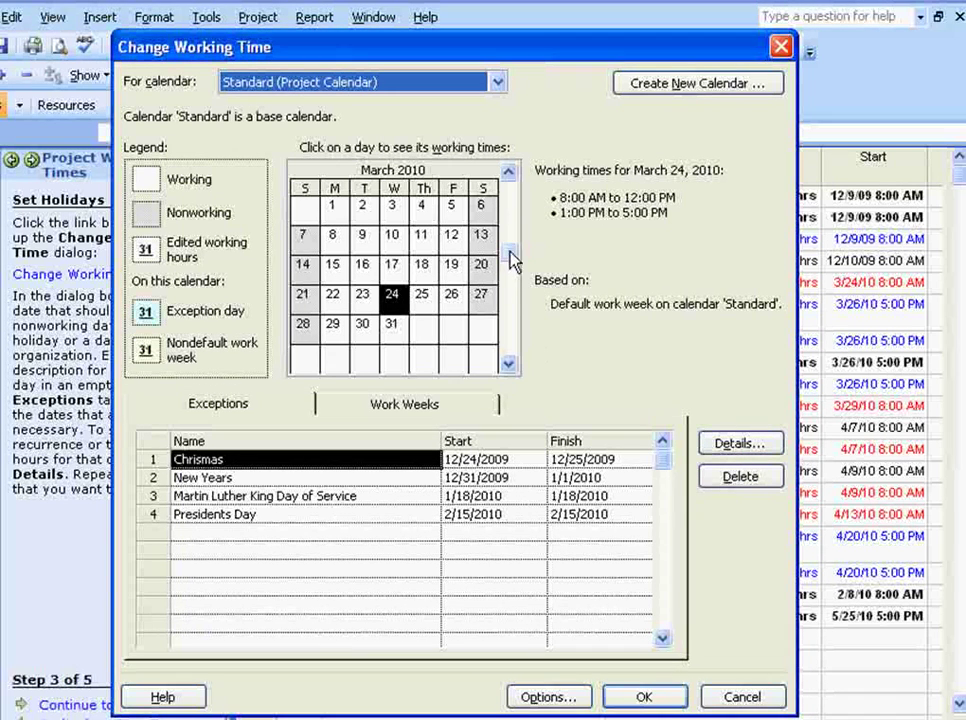
Step: Add a calendar exception named Day After Independence Day on July 5, 2010
{"action": "left_click", "coordinate": [508, 366]}
{"action": "left_click", "coordinate": [508, 366]}
{"action": "left_click", "coordinate": [508, 366]}
{"action": "left_click", "coordinate": [508, 366]}
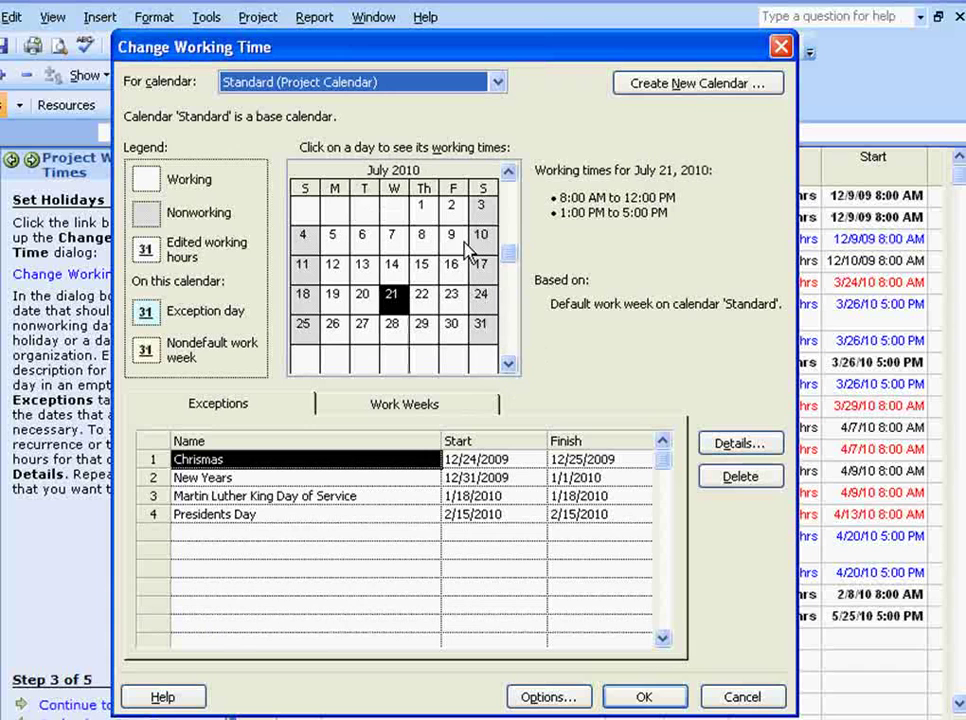
{"action": "left_click", "coordinate": [332, 240]}
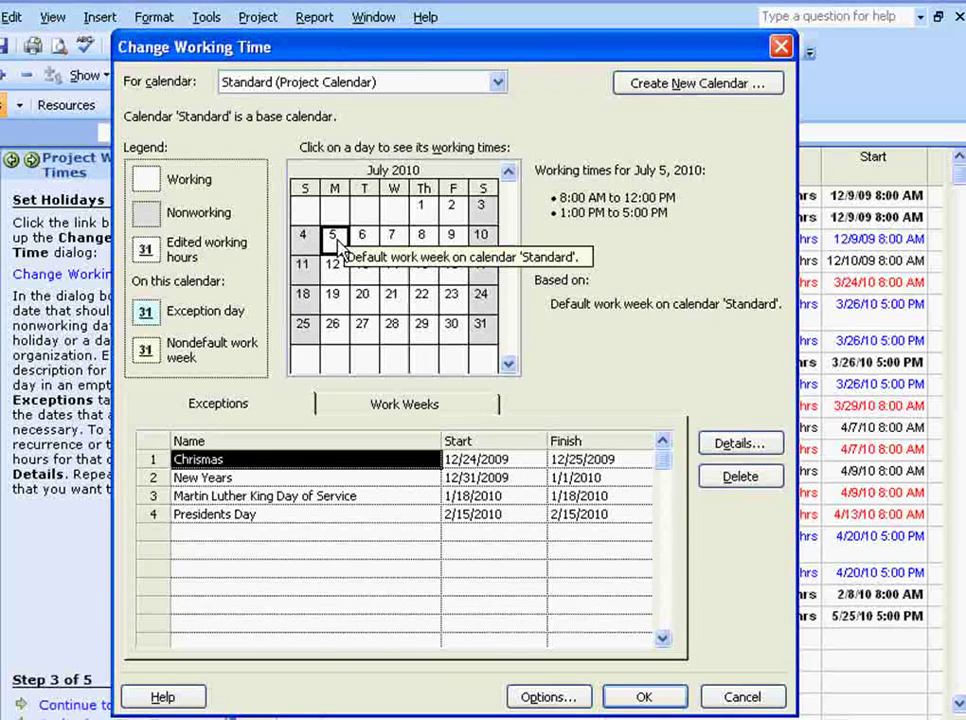
{"action": "left_click", "coordinate": [212, 533]}
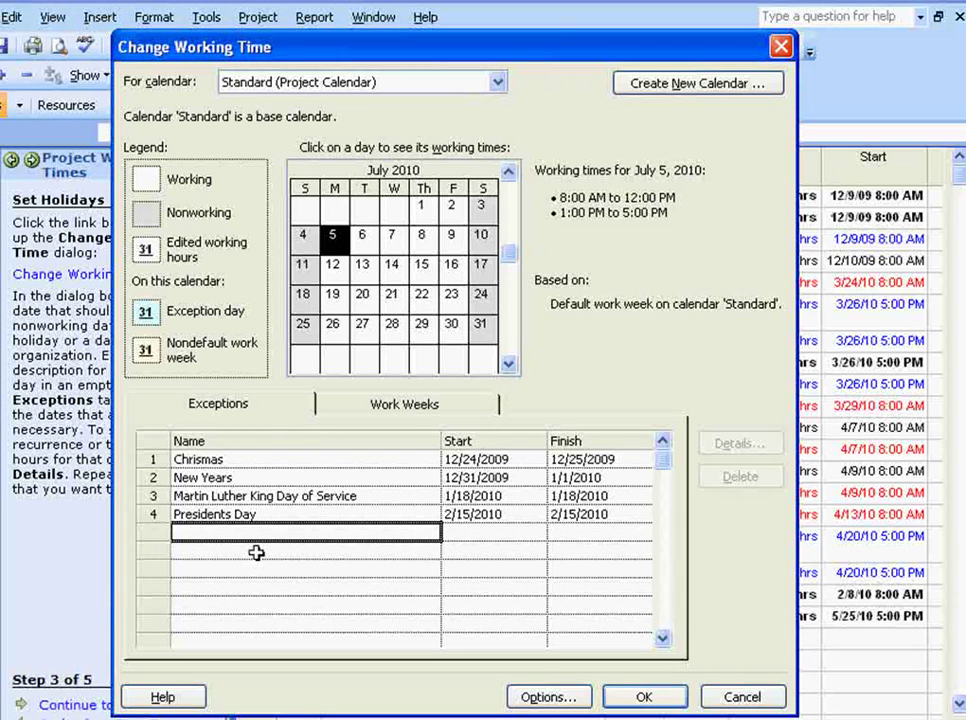
{"action": "type", "text": "Fourth"}
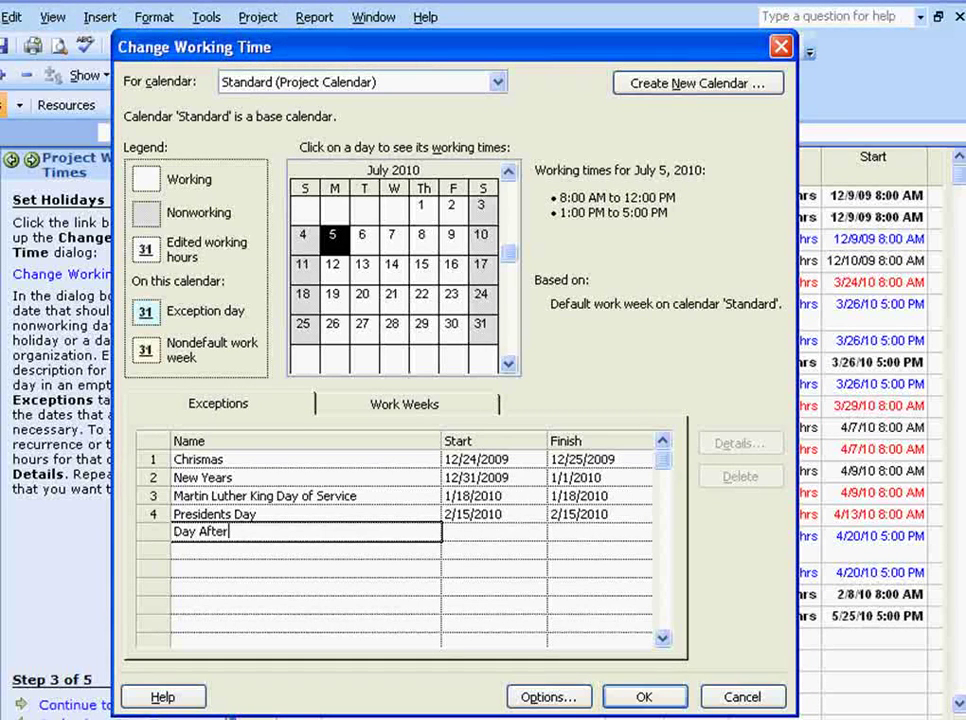
{"action": "type", "text": "Independence Day"}
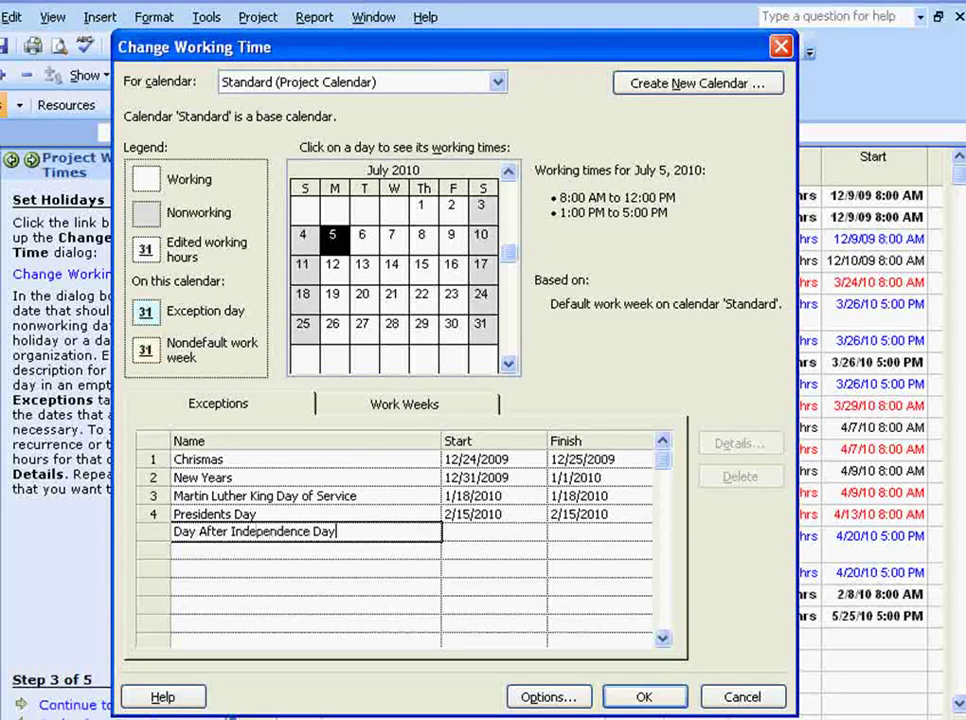
{"action": "key", "text": "Return"}
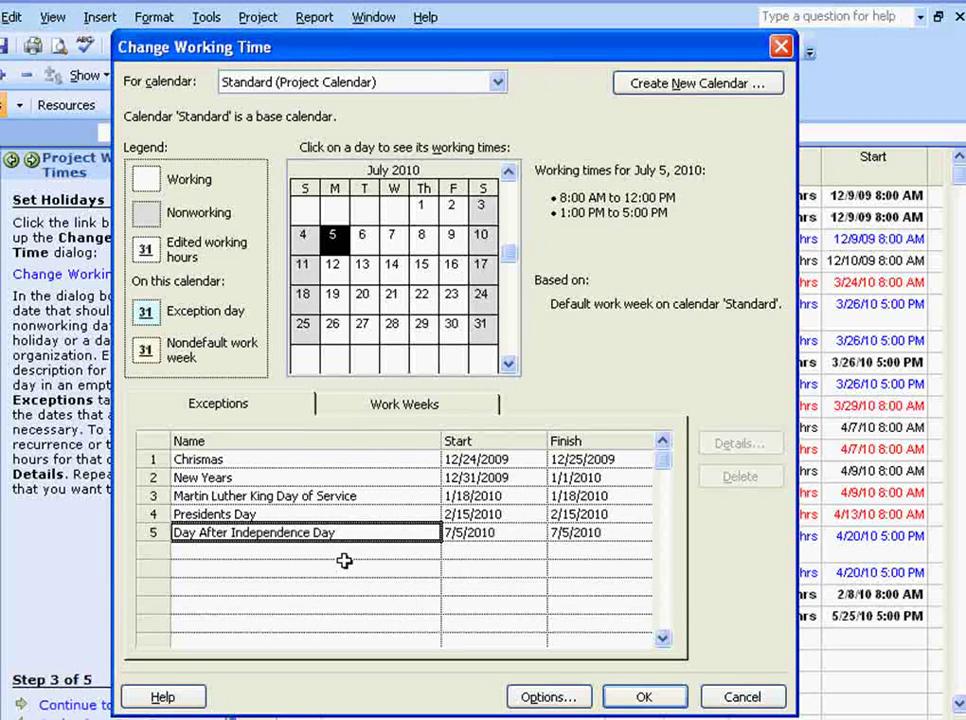
{"action": "left_click", "coordinate": [395, 553]}
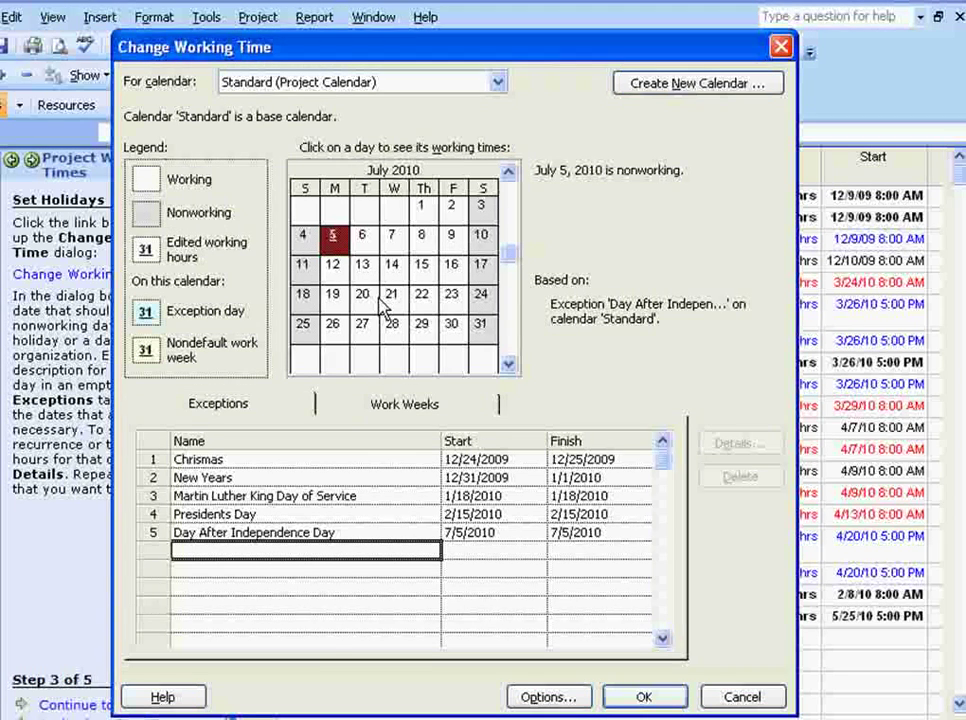
Step: Open the details of the Day After Independence Day exception and switch it from nonworking to working times
{"action": "left_click", "coordinate": [377, 535]}
{"action": "left_click", "coordinate": [494, 532]}
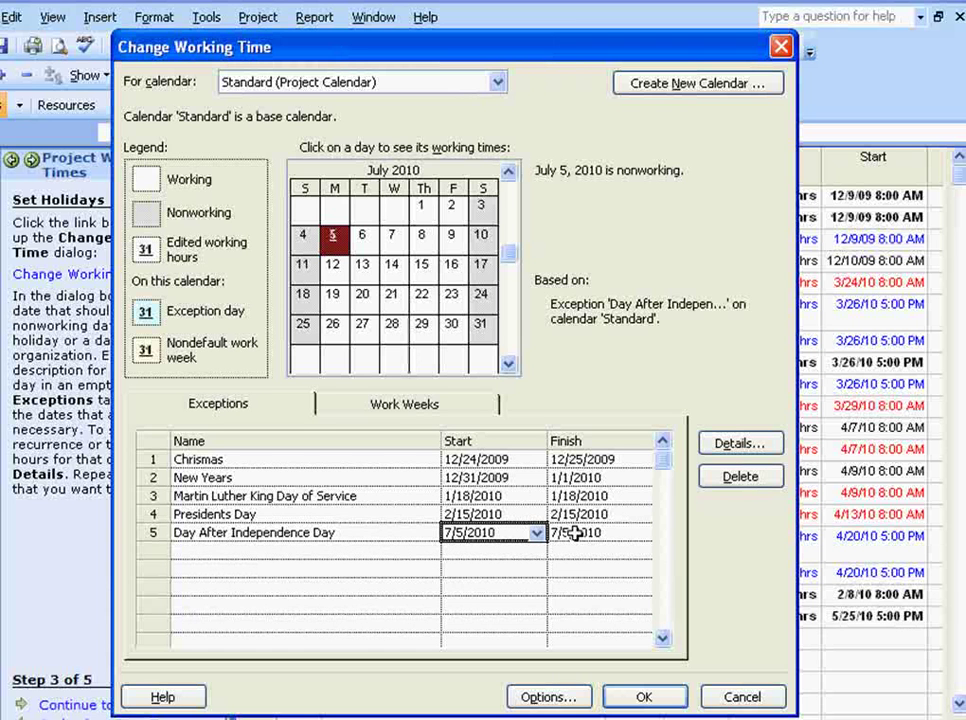
{"action": "left_click", "coordinate": [517, 535]}
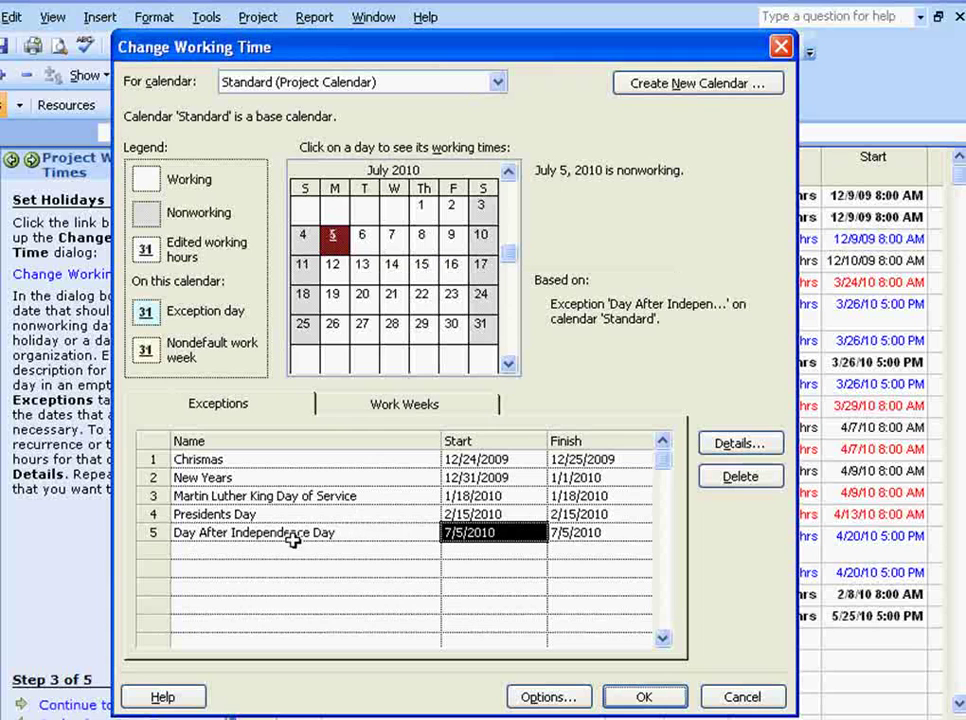
{"action": "left_click", "coordinate": [740, 444]}
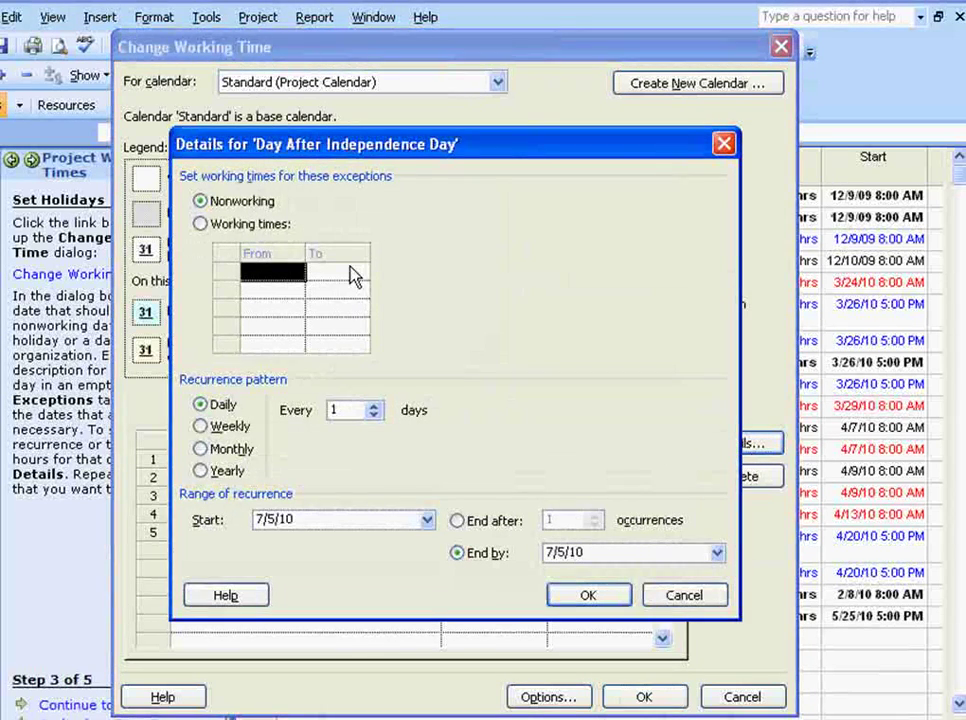
{"action": "left_click", "coordinate": [218, 226]}
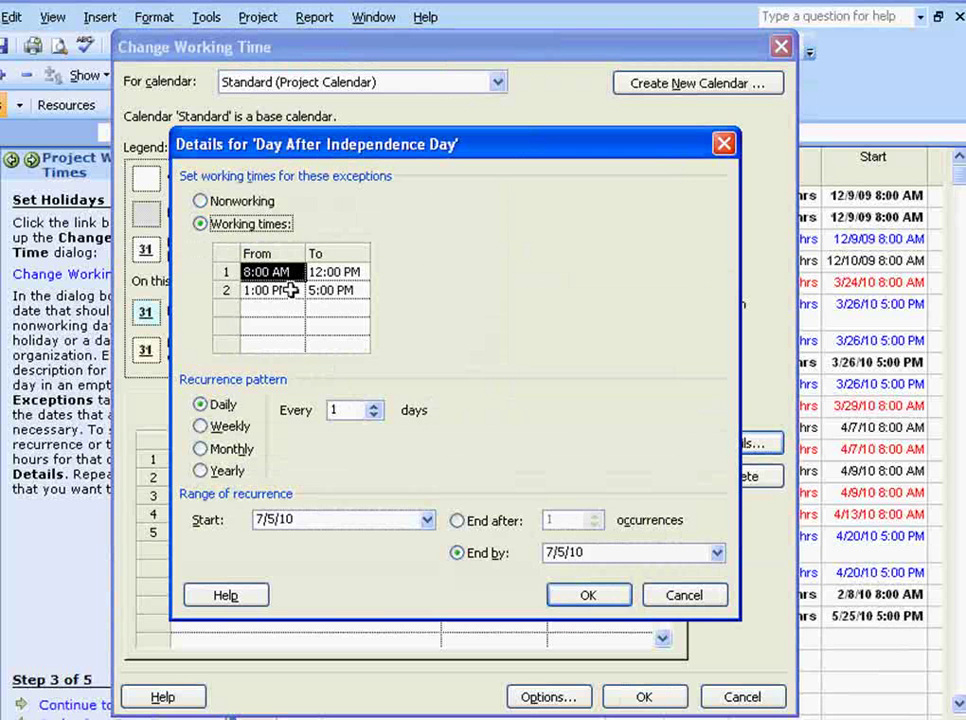
Step: Set the first shift of the Day After Independence Day exception to start at 12:00 PM
{"action": "left_click", "coordinate": [289, 271]}
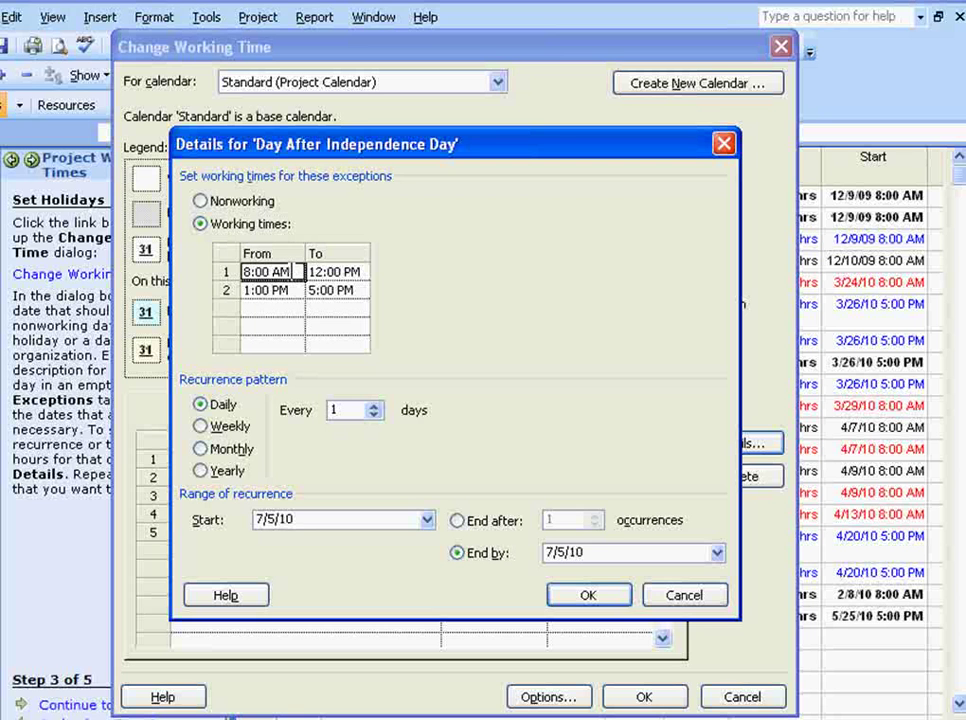
{"action": "left_click_drag", "start_coordinate": [268, 271], "coordinate": [203, 278]}
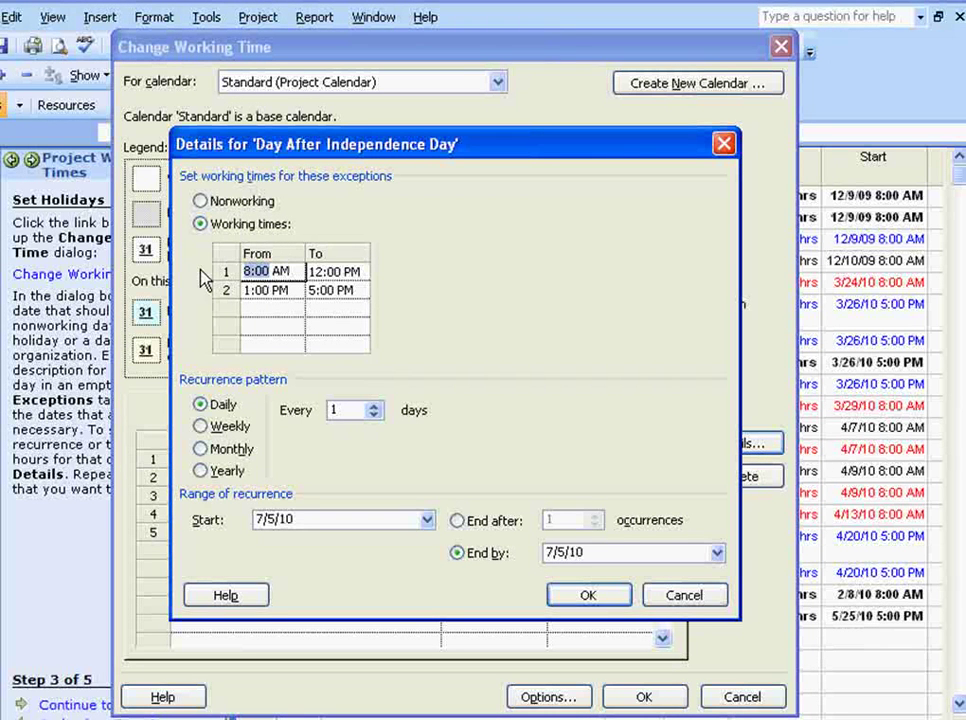
{"action": "type", "text": "12:"}
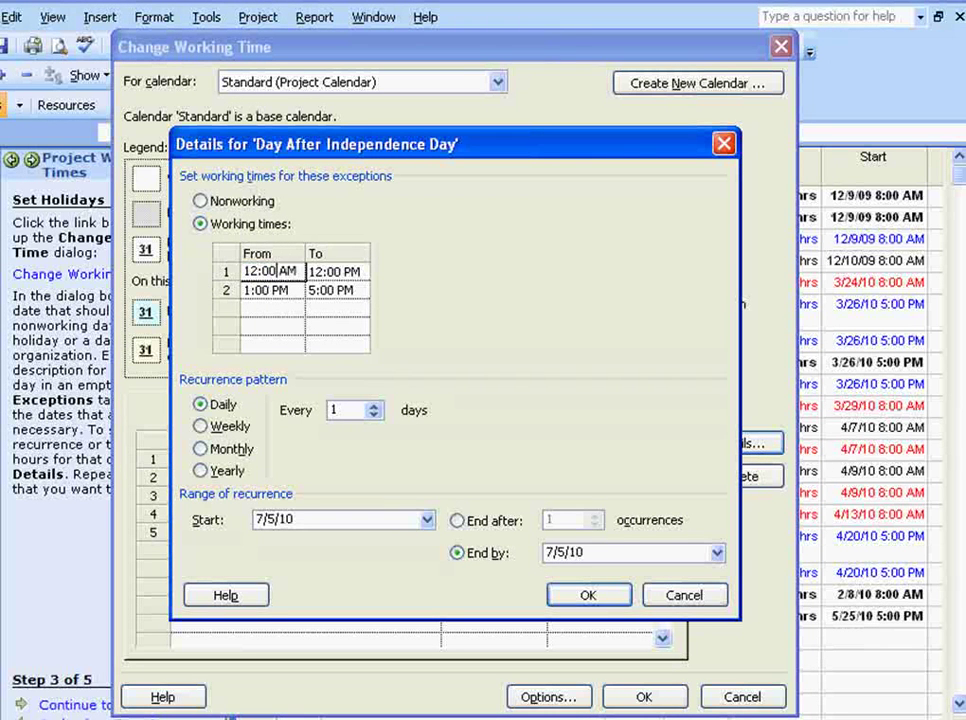
{"action": "type", "text": "00"}
{"action": "key", "text": "Delete"}
{"action": "key", "text": "Delete"}
{"action": "key", "text": "Delete"}
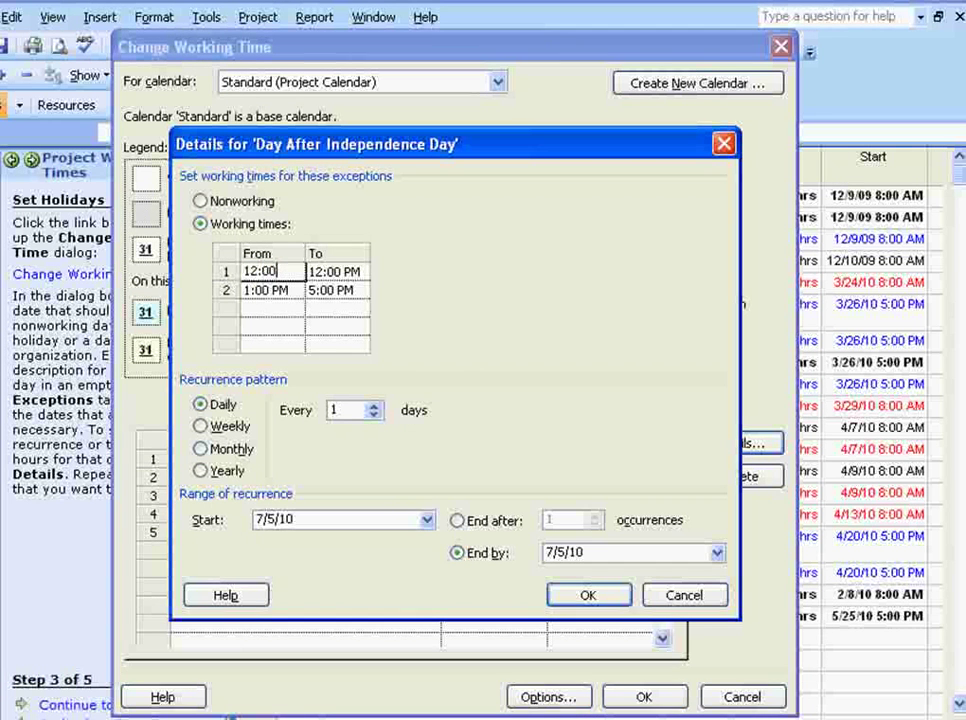
{"action": "key", "text": "Return"}
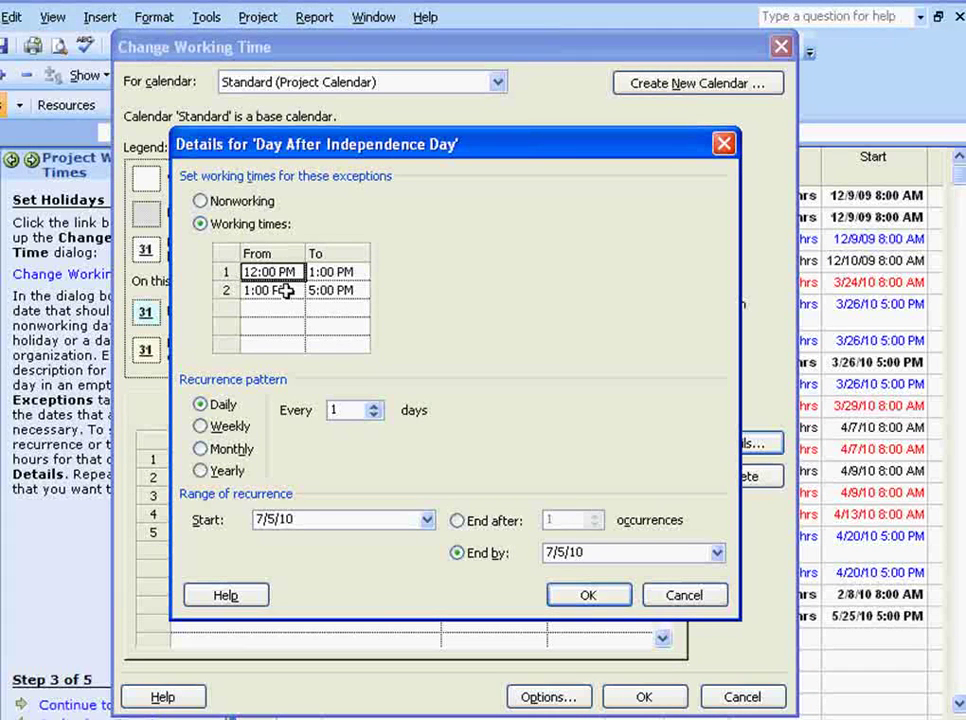
Step: Try to accept the exception details, and set the second shift to start at 2:00 PM
{"action": "left_click", "coordinate": [608, 605]}
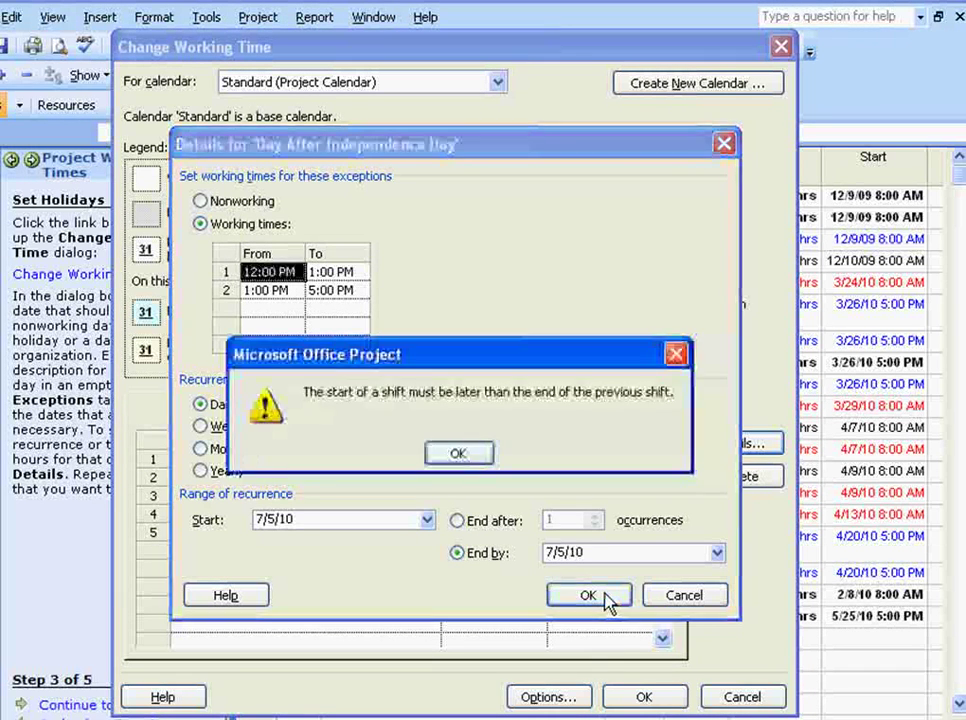
{"action": "left_click", "coordinate": [459, 455]}
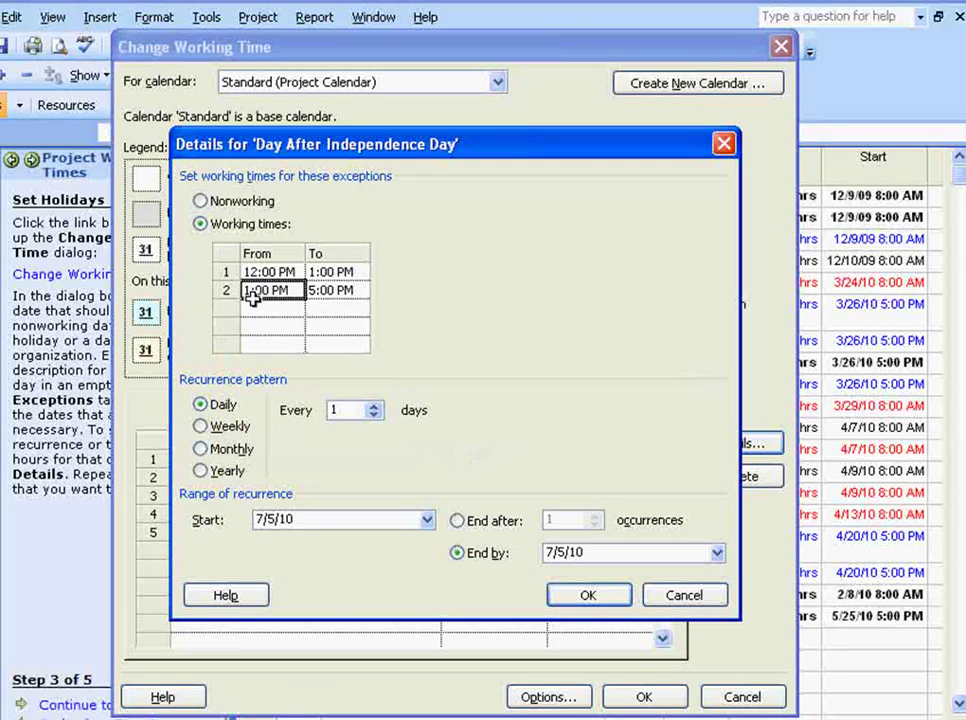
{"action": "type", "text": "2:00"}
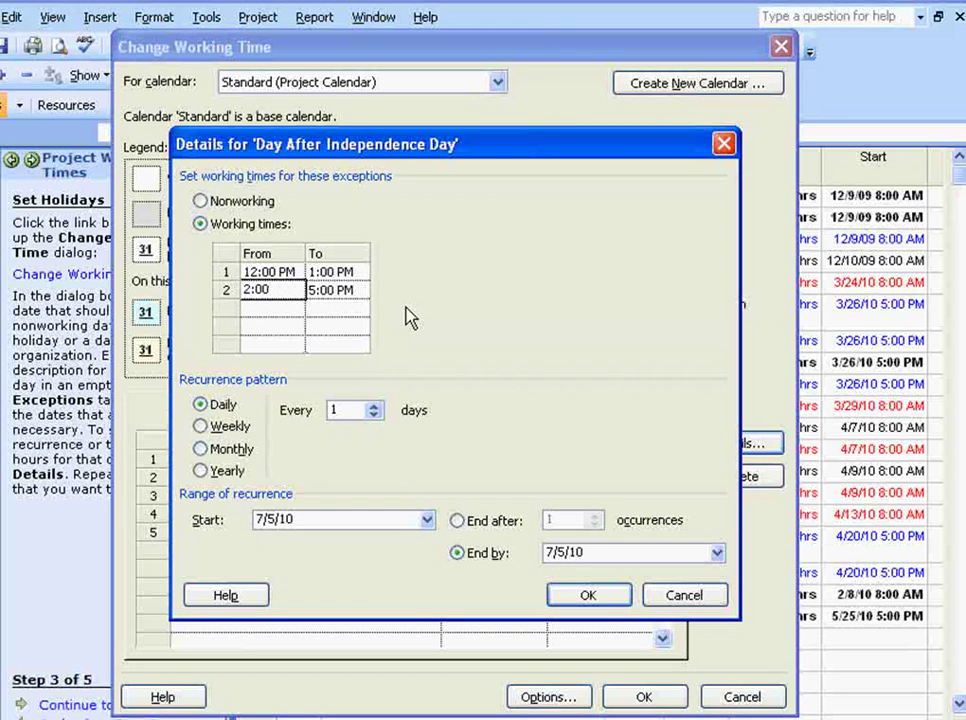
{"action": "key", "text": "Return"}
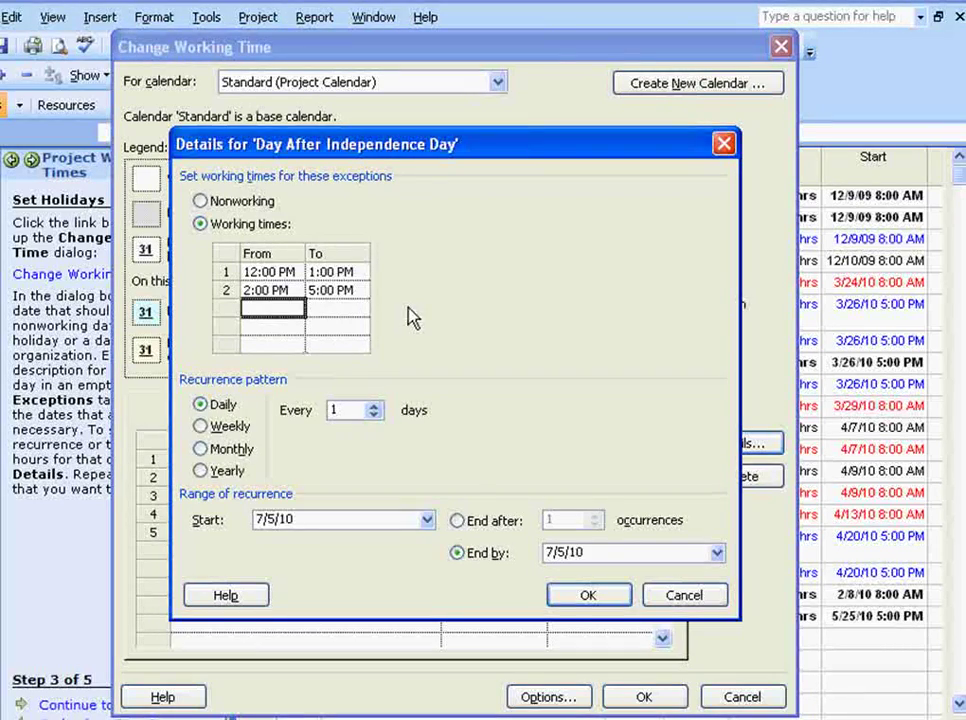
Step: Accept the Day After Independence Day exception details and check the working times of July 6 and July 5, 2010
{"action": "left_click", "coordinate": [586, 597]}
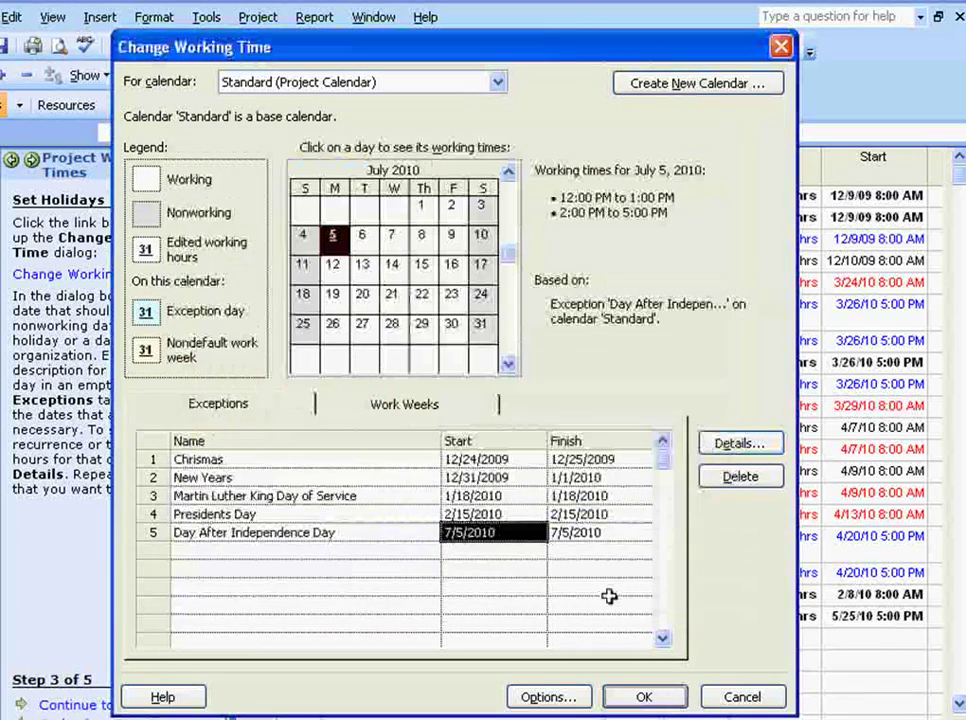
{"action": "left_click", "coordinate": [384, 560]}
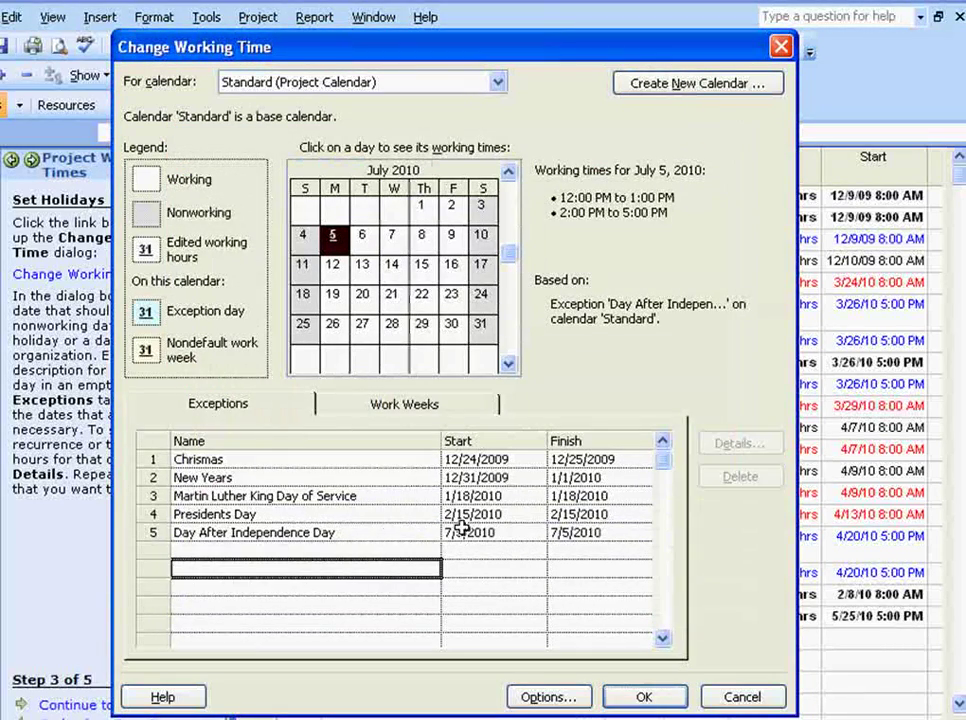
{"action": "left_click", "coordinate": [466, 532]}
{"action": "left_click", "coordinate": [366, 242]}
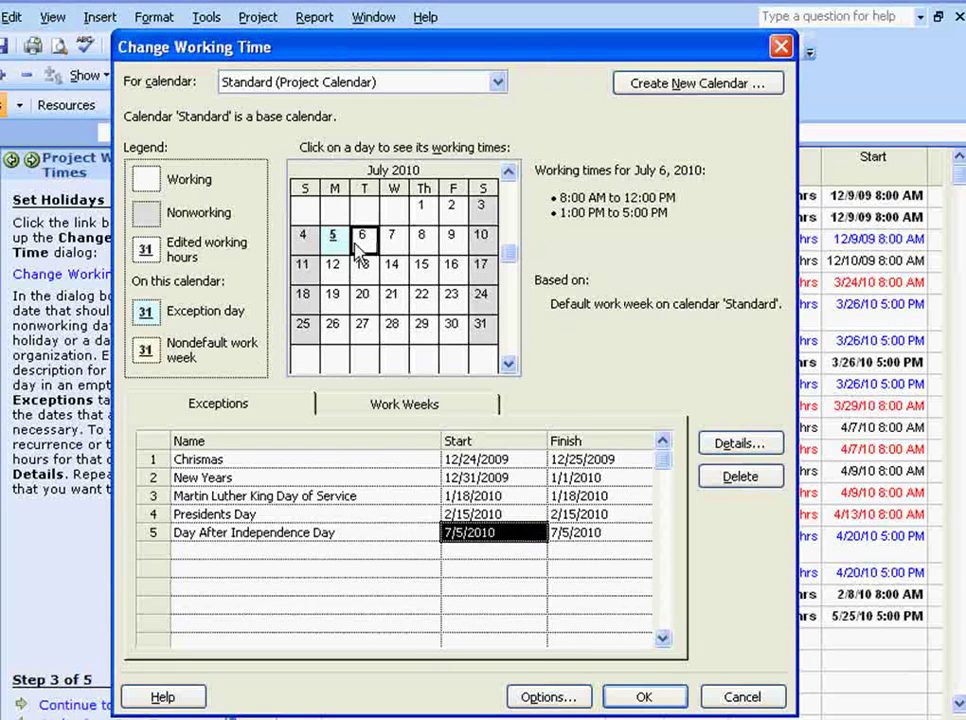
{"action": "left_click", "coordinate": [336, 241]}
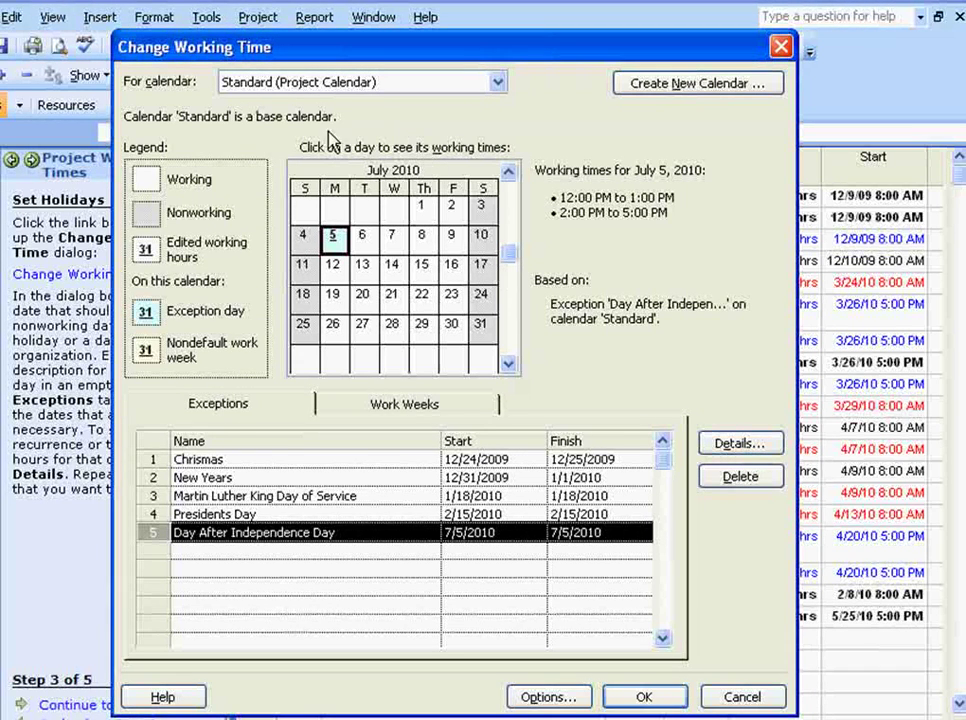
Step: Switch to the first individual resource's calendar in the calendar list and check its working times for July 13, 2010
{"action": "left_click", "coordinate": [498, 84]}
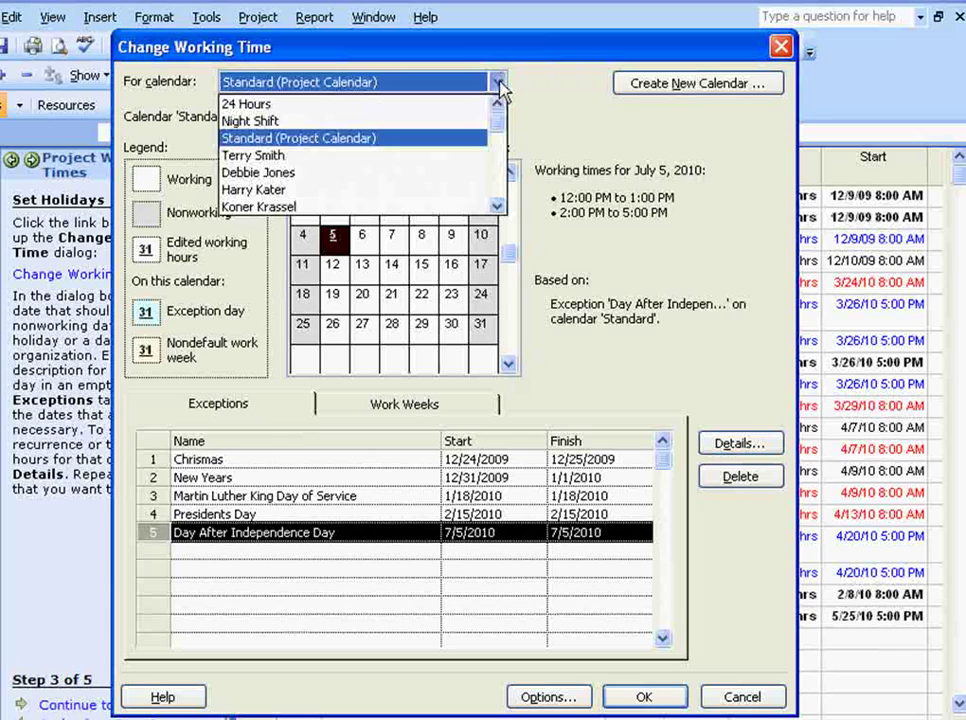
{"action": "left_click", "coordinate": [446, 158]}
{"action": "left_click", "coordinate": [366, 455]}
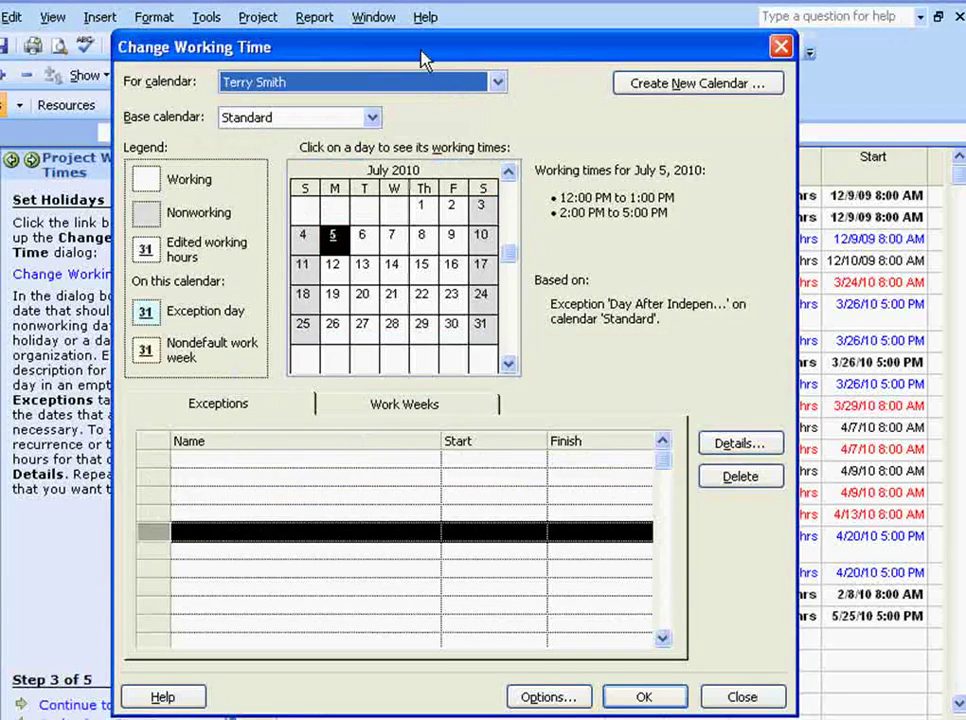
{"action": "left_click", "coordinate": [478, 85]}
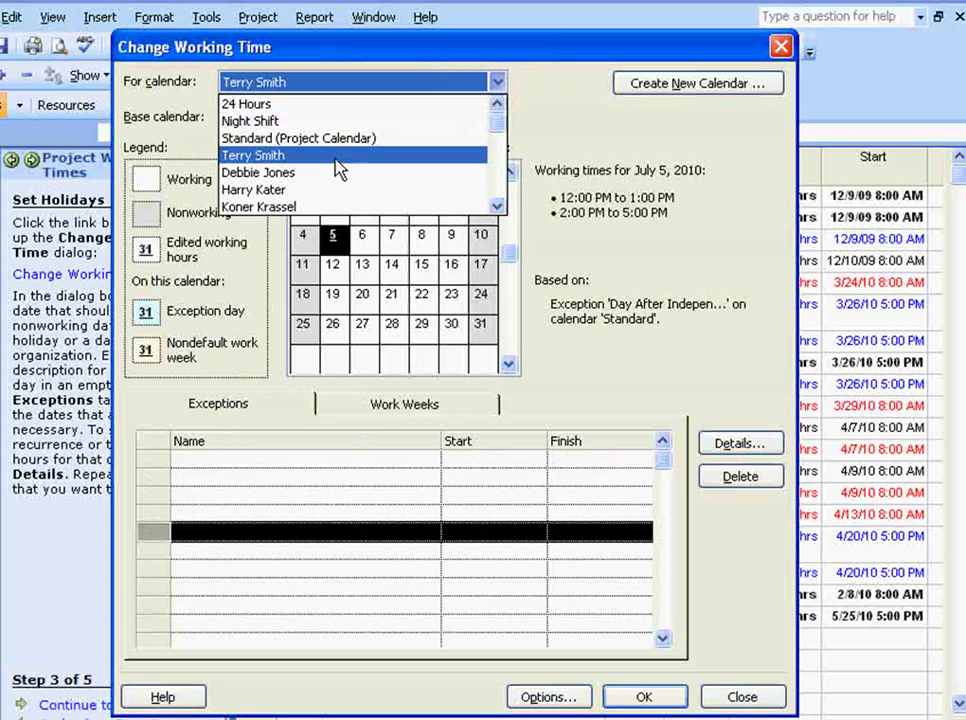
{"action": "left_click", "coordinate": [272, 157]}
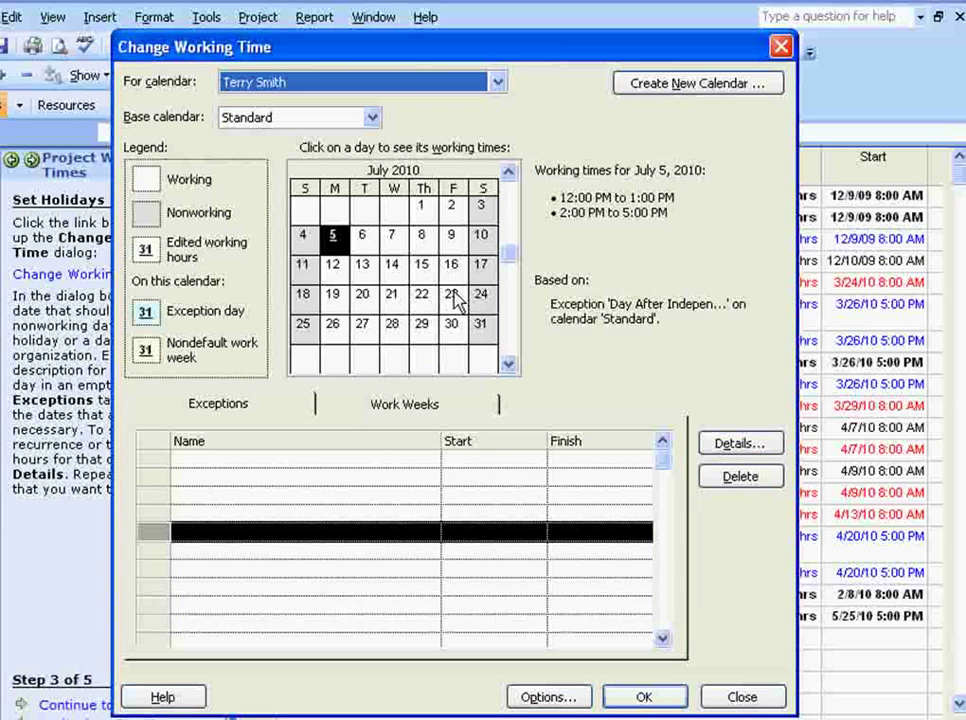
{"action": "left_click", "coordinate": [372, 266]}
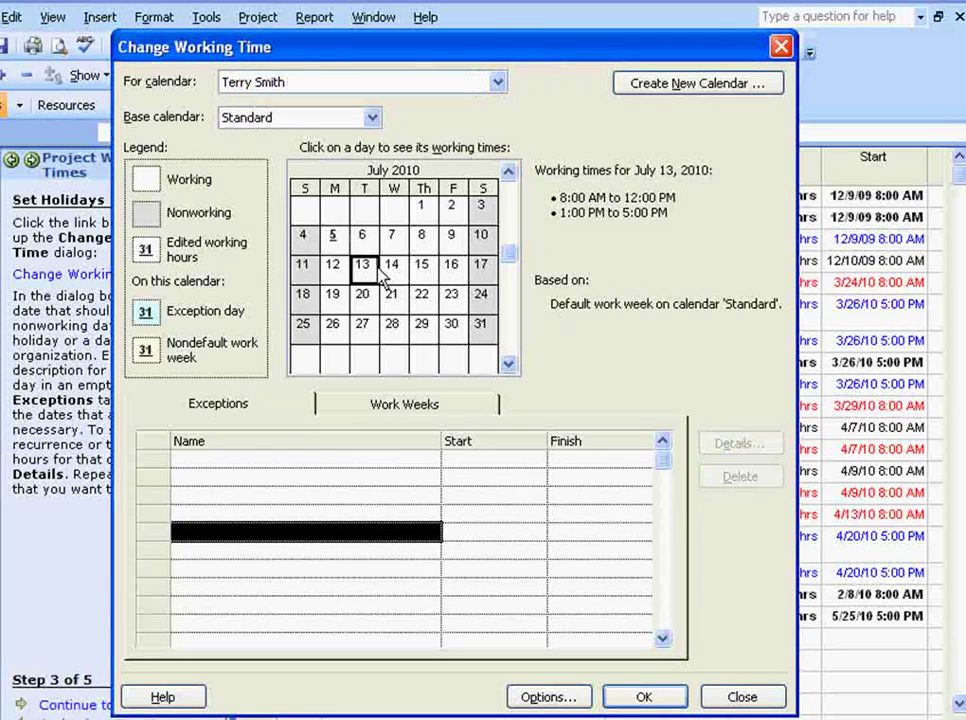
Step: Add an exception named Vaction covering July 5 to July 9, 2010 to the resource's calendar
{"action": "left_click", "coordinate": [333, 242]}
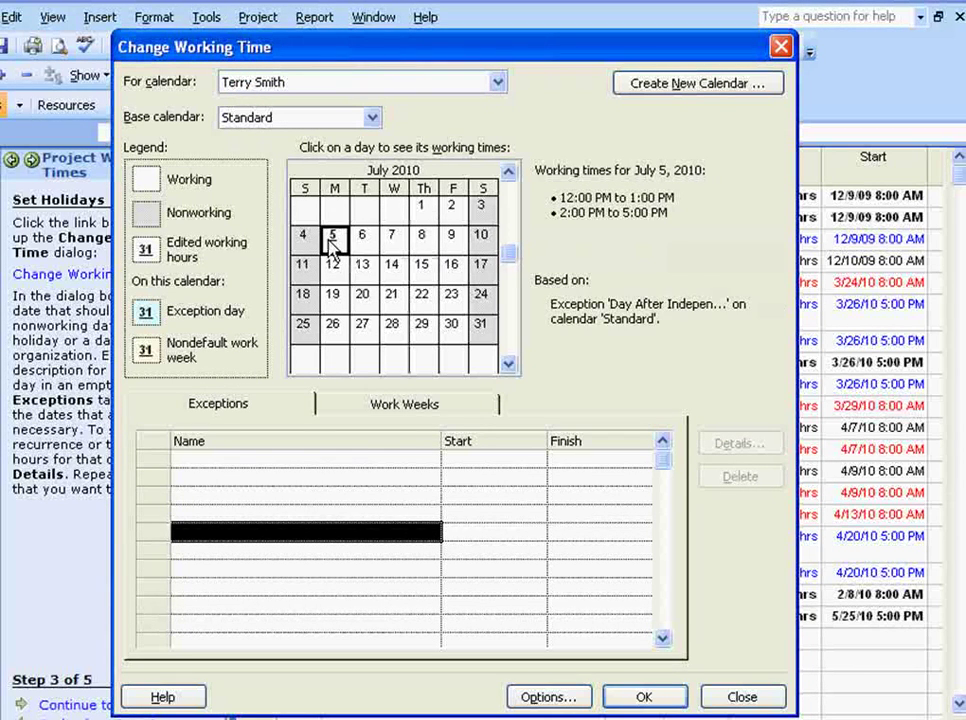
{"action": "left_click", "coordinate": [453, 241], "text": "shift"}
{"action": "left_click", "coordinate": [334, 456]}
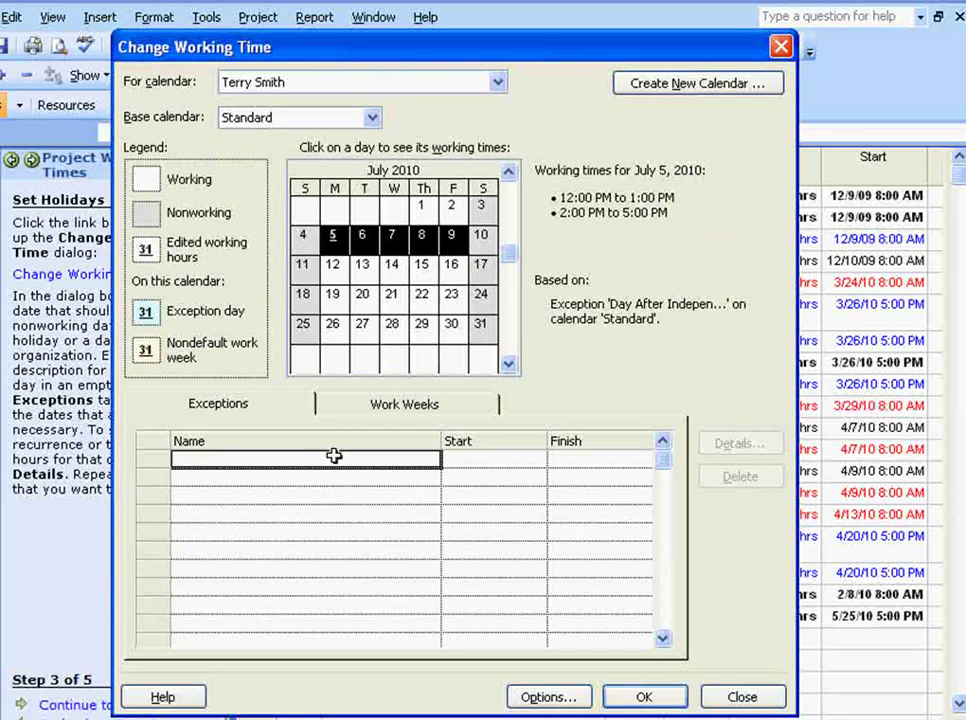
{"action": "type", "text": "Vaction"}
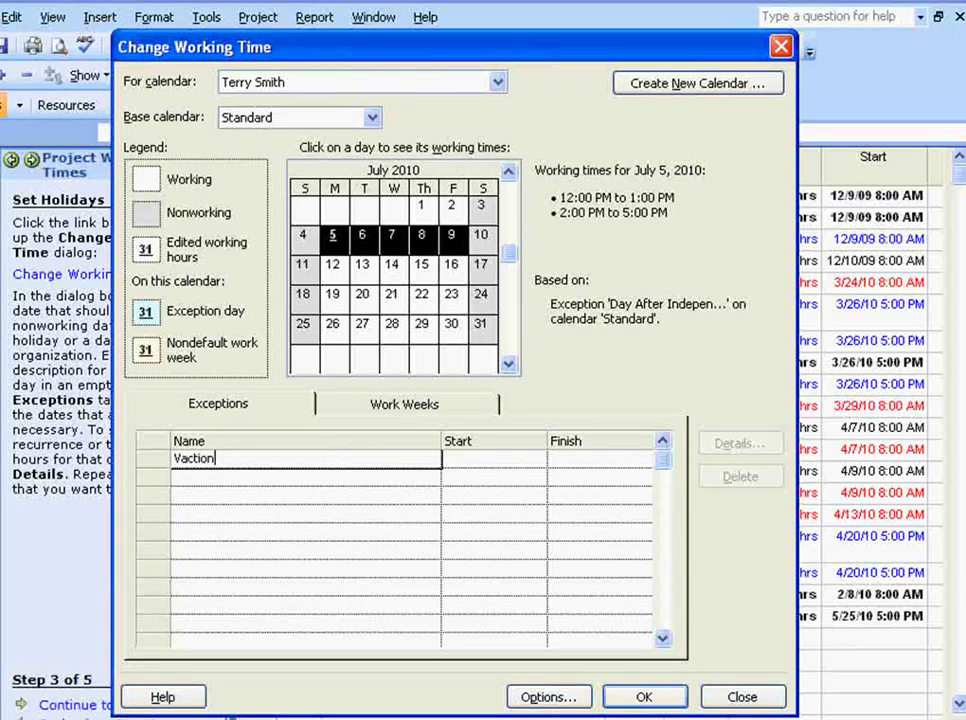
{"action": "key", "text": "Return"}
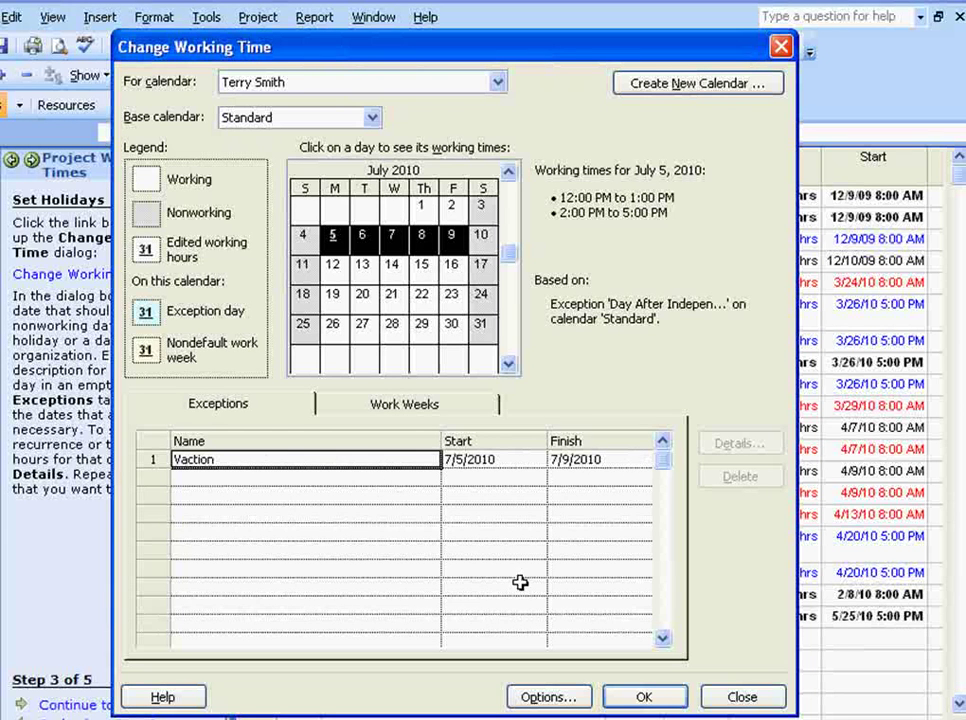
{"action": "left_click", "coordinate": [345, 517]}
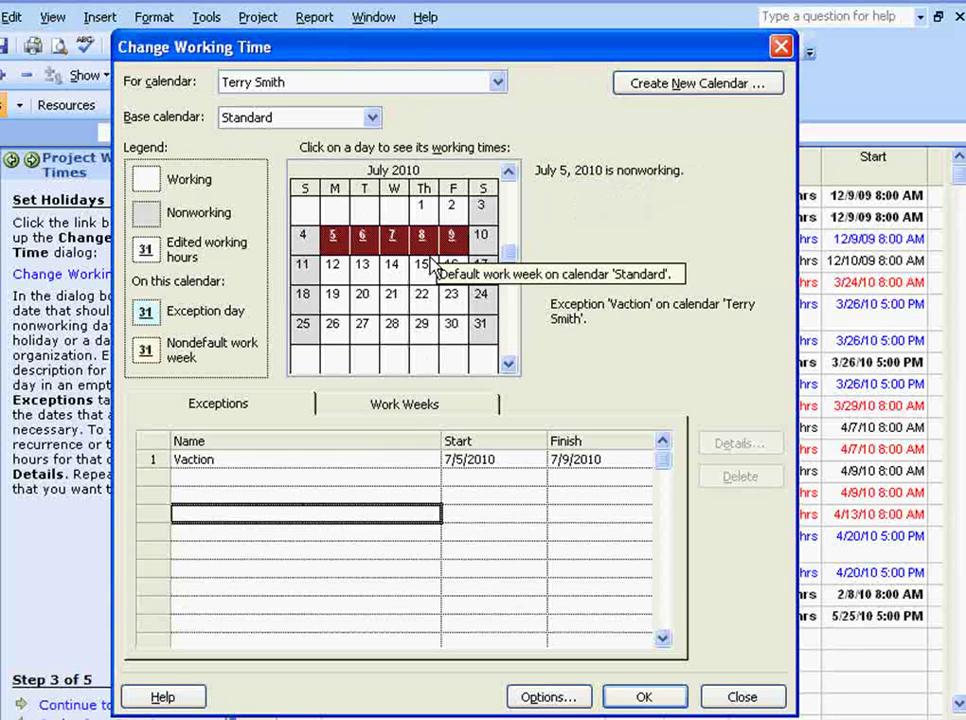
Step: Browse the resource's calendar forward to December 2010 and back to July 2010 to examine its working days
{"action": "left_click", "coordinate": [508, 364]}
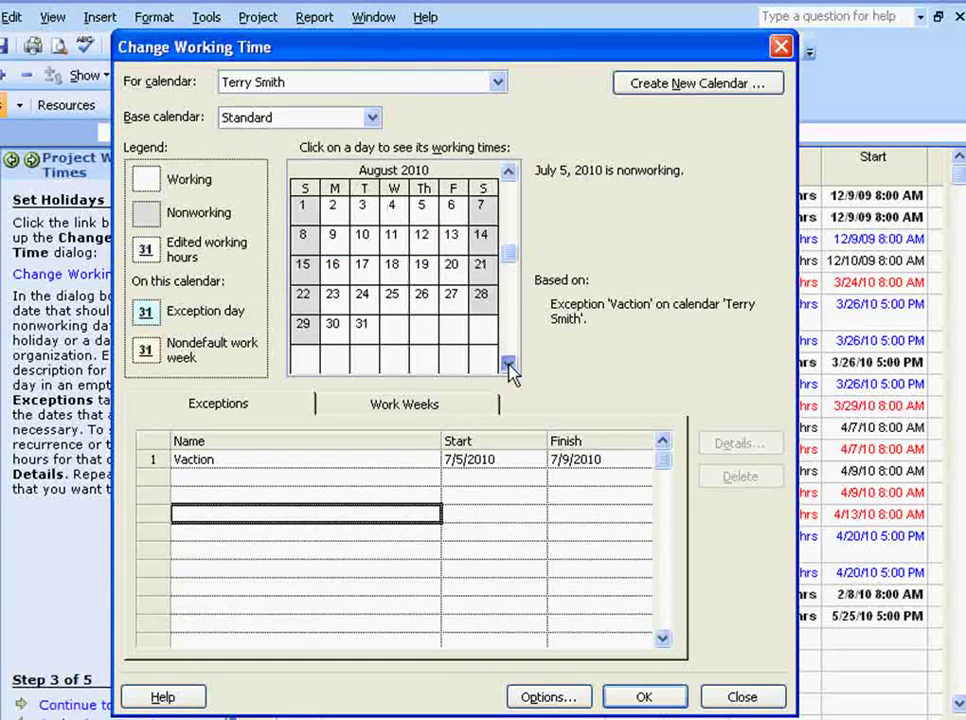
{"action": "left_click", "coordinate": [508, 364]}
{"action": "left_click", "coordinate": [508, 364]}
{"action": "left_click_drag", "start_coordinate": [332, 234], "coordinate": [451, 234]}
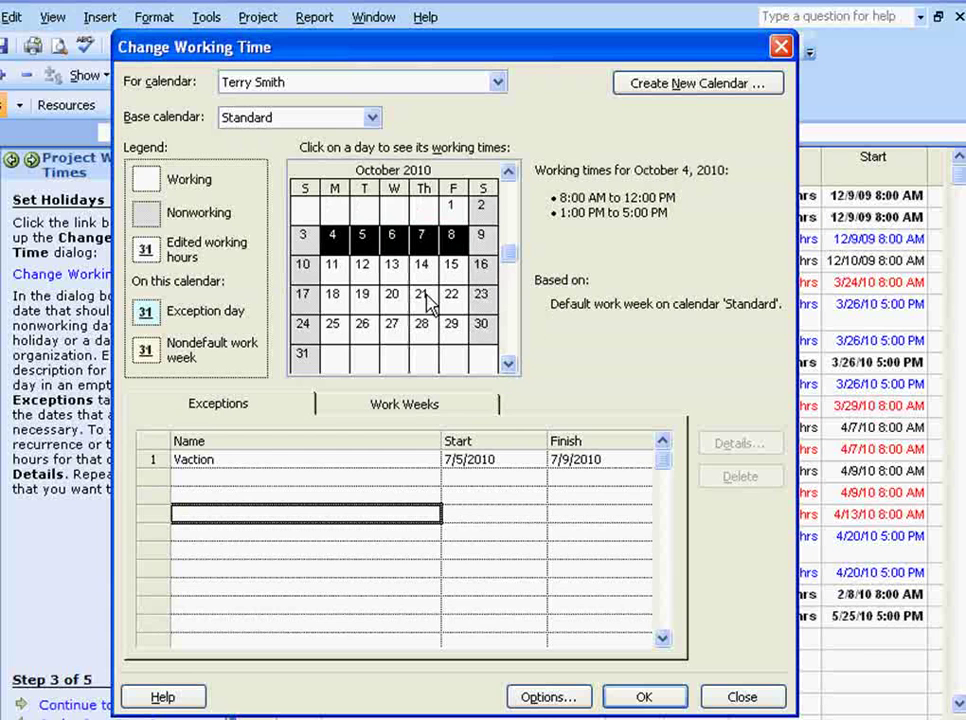
{"action": "left_click", "coordinate": [510, 366]}
{"action": "left_click", "coordinate": [509, 364]}
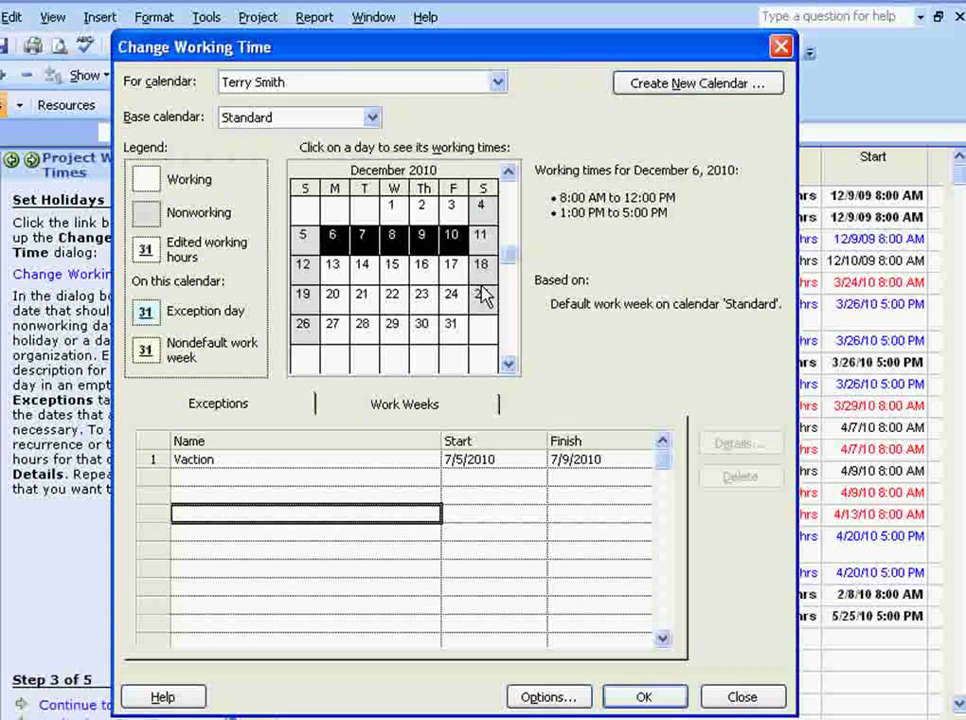
{"action": "left_click", "coordinate": [508, 172]}
{"action": "left_click", "coordinate": [508, 172]}
{"action": "left_click", "coordinate": [509, 173]}
{"action": "left_click", "coordinate": [509, 173]}
{"action": "left_click", "coordinate": [509, 173]}
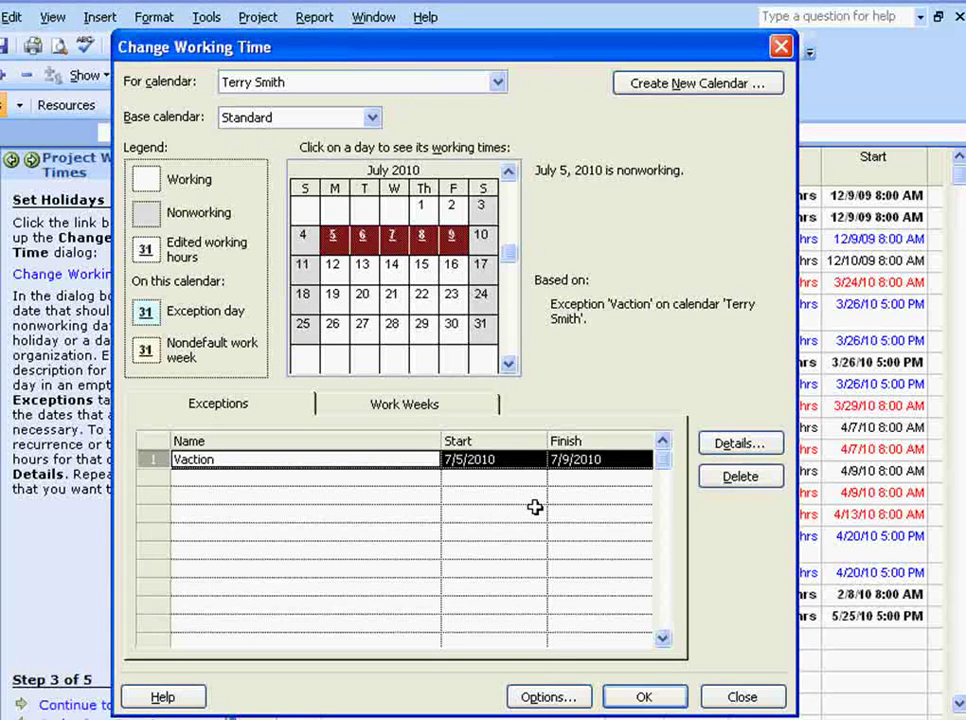
Step: Return to the Standard project calendar, saving the resource calendar changes, and accept the working time settings
{"action": "left_click", "coordinate": [497, 82]}
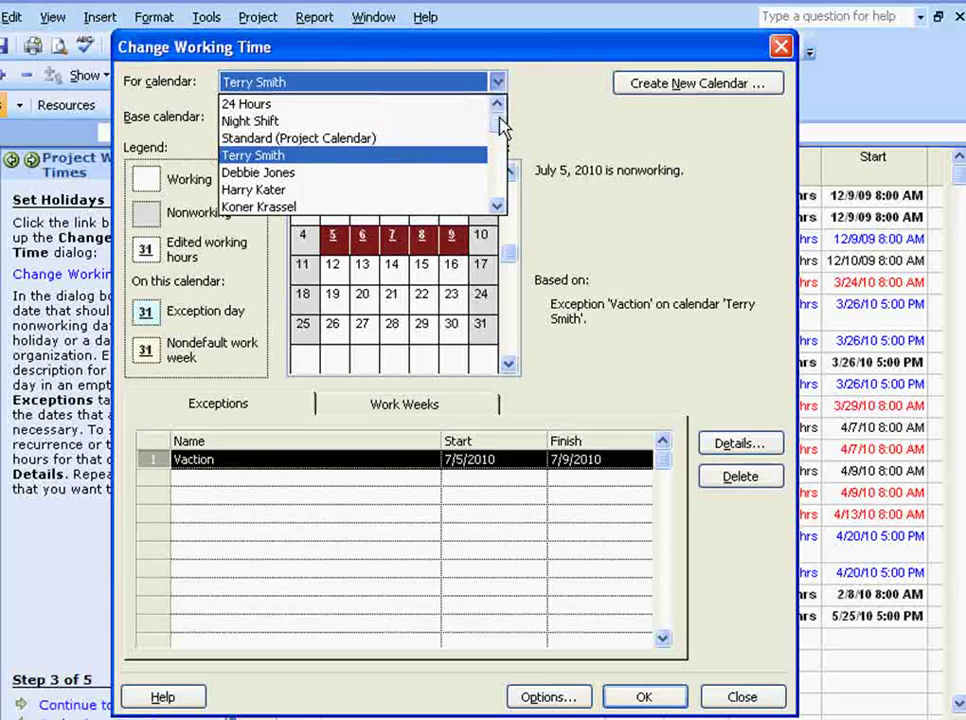
{"action": "left_click", "coordinate": [388, 139]}
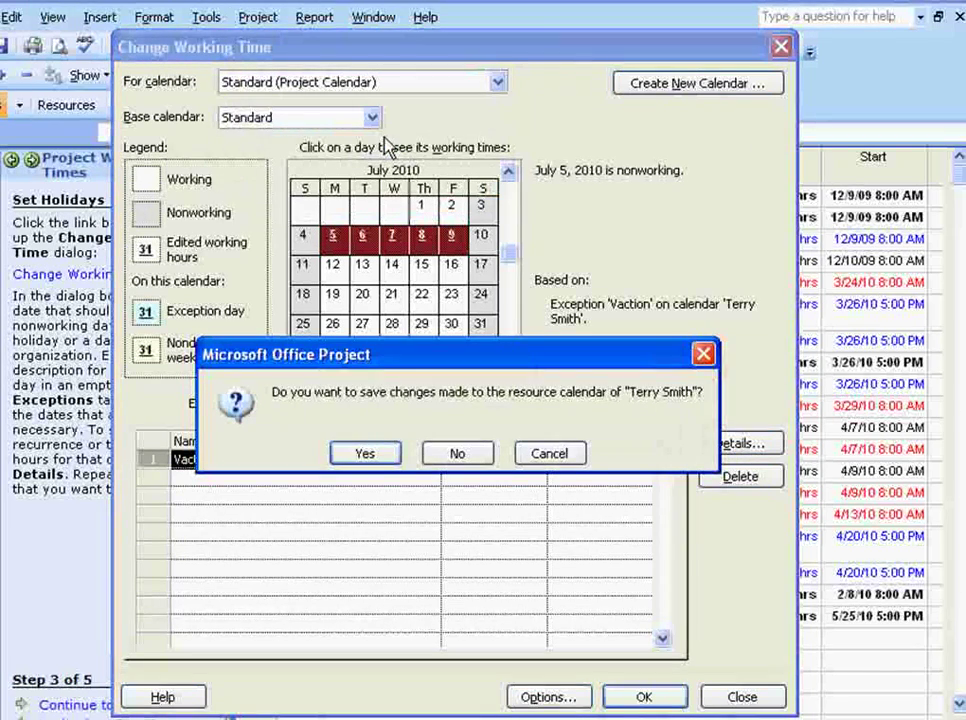
{"action": "left_click", "coordinate": [368, 457]}
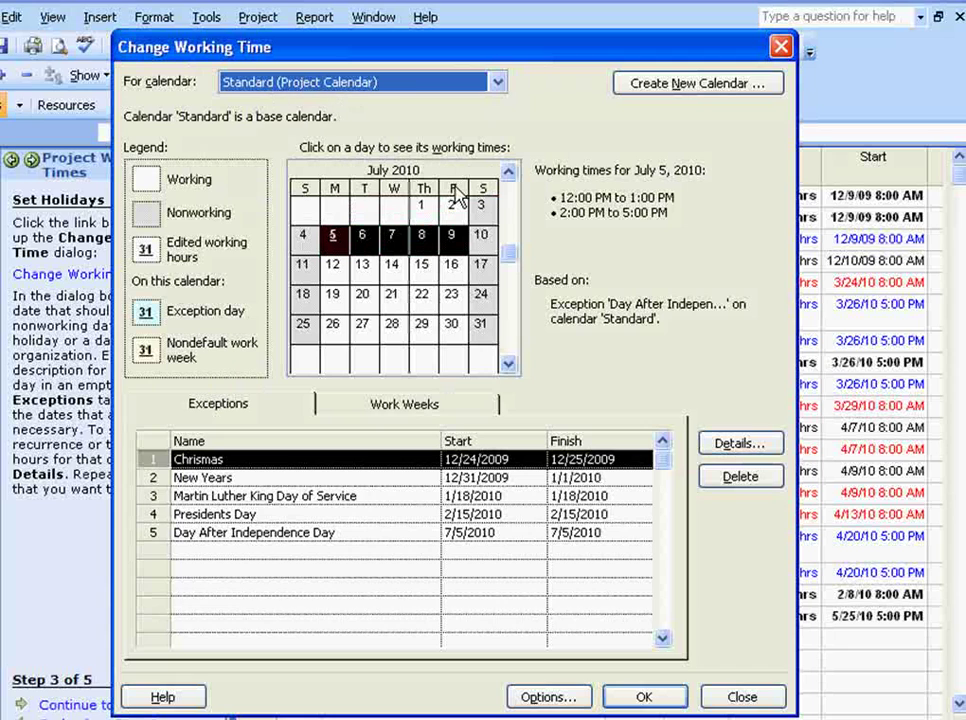
{"action": "left_click", "coordinate": [499, 87]}
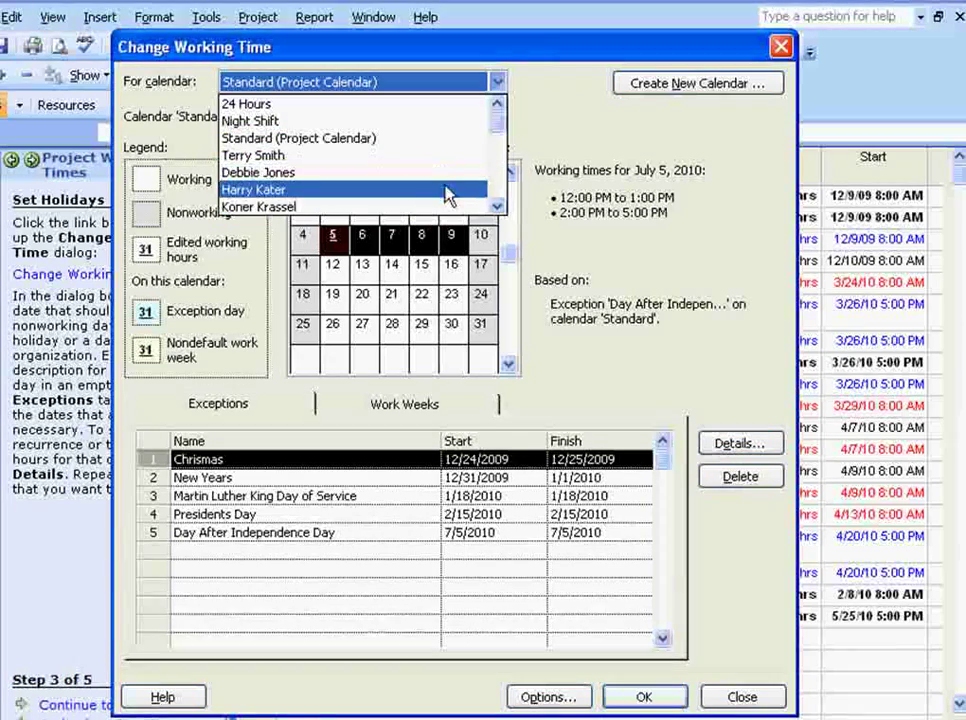
{"action": "left_click", "coordinate": [662, 698]}
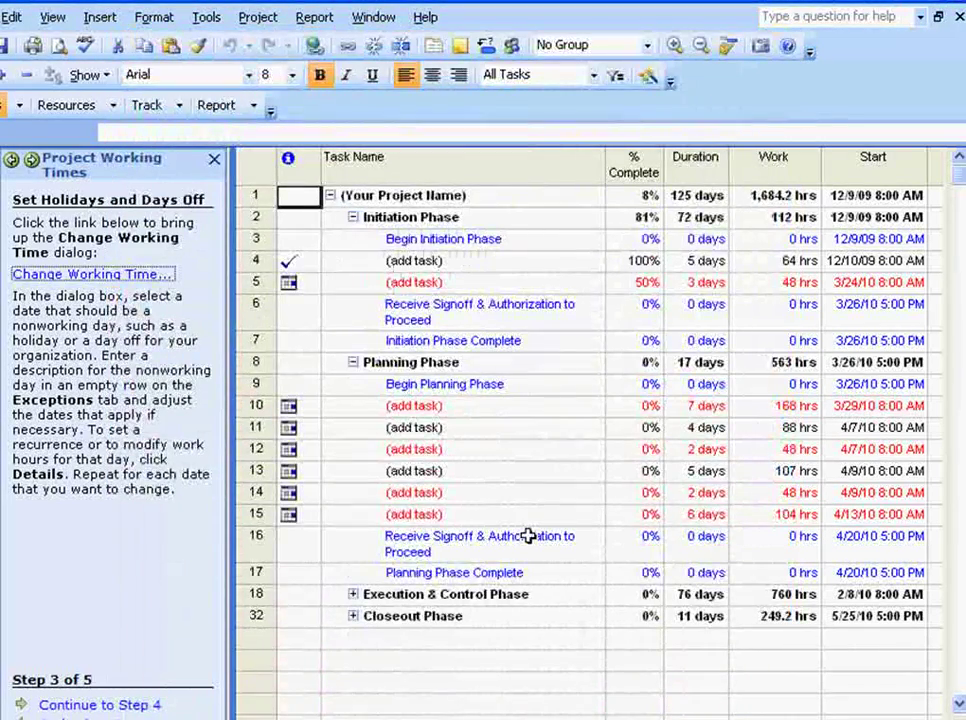
Step: Continue to the guide's time units step and compare its values with the project's calendar options, leaving the options unchanged
{"action": "left_click", "coordinate": [103, 706]}
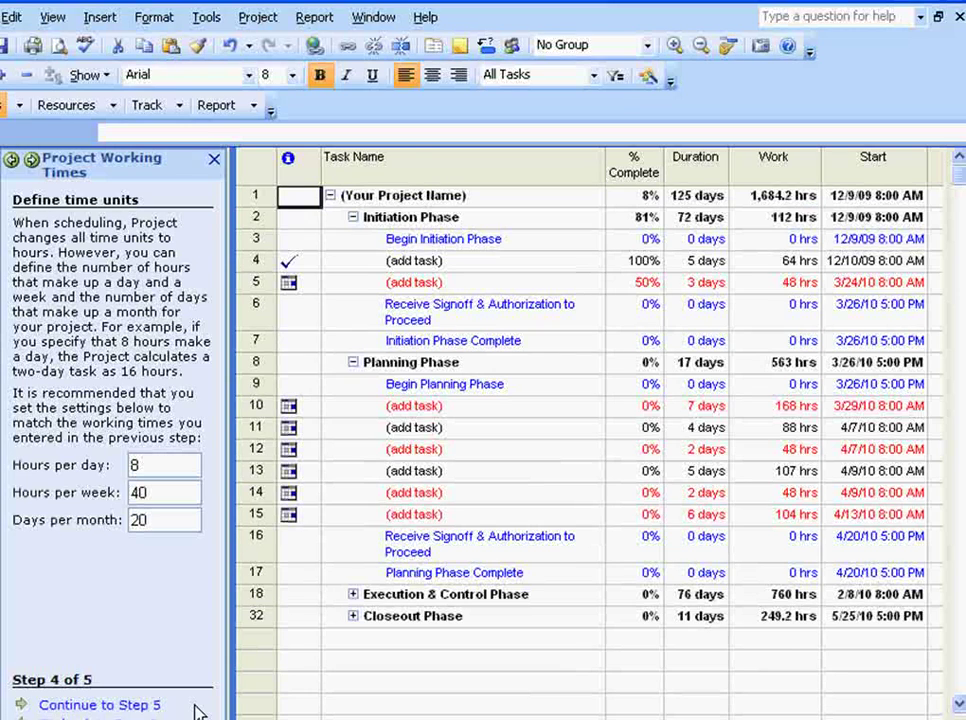
{"action": "left_click", "coordinate": [205, 20]}
{"action": "left_click", "coordinate": [245, 394]}
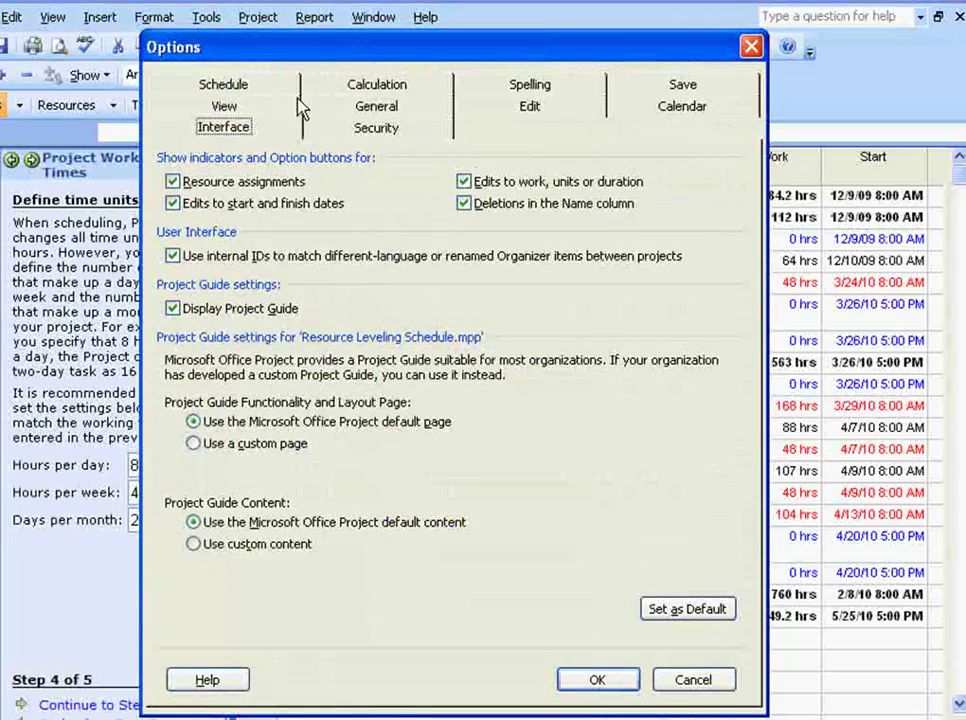
{"action": "left_click", "coordinate": [676, 108]}
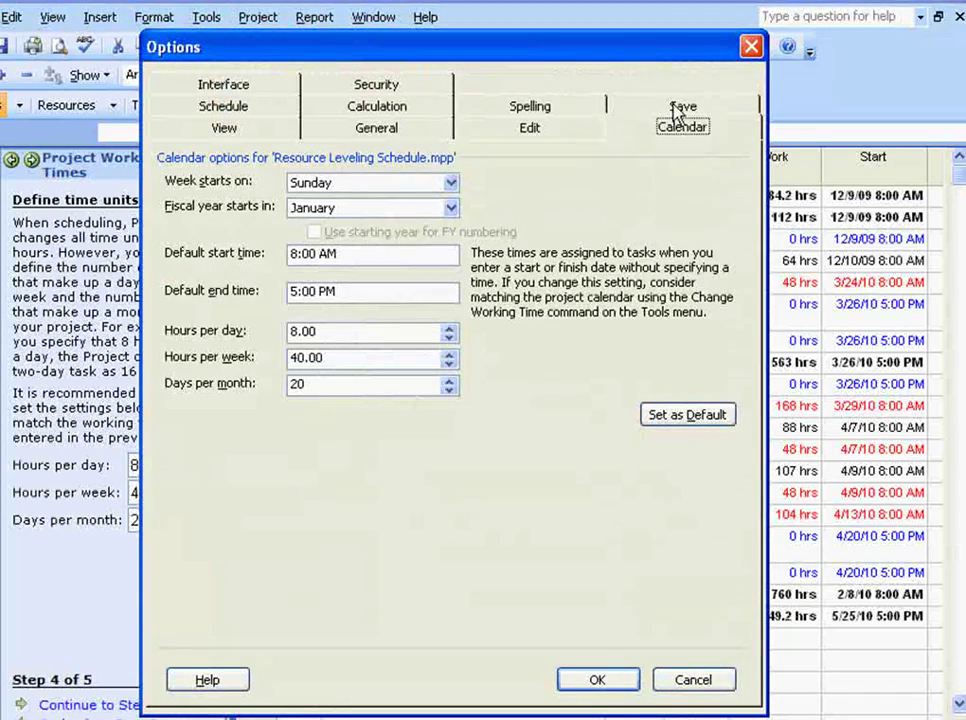
{"action": "left_click_drag", "start_coordinate": [400, 52], "coordinate": [503, 42]}
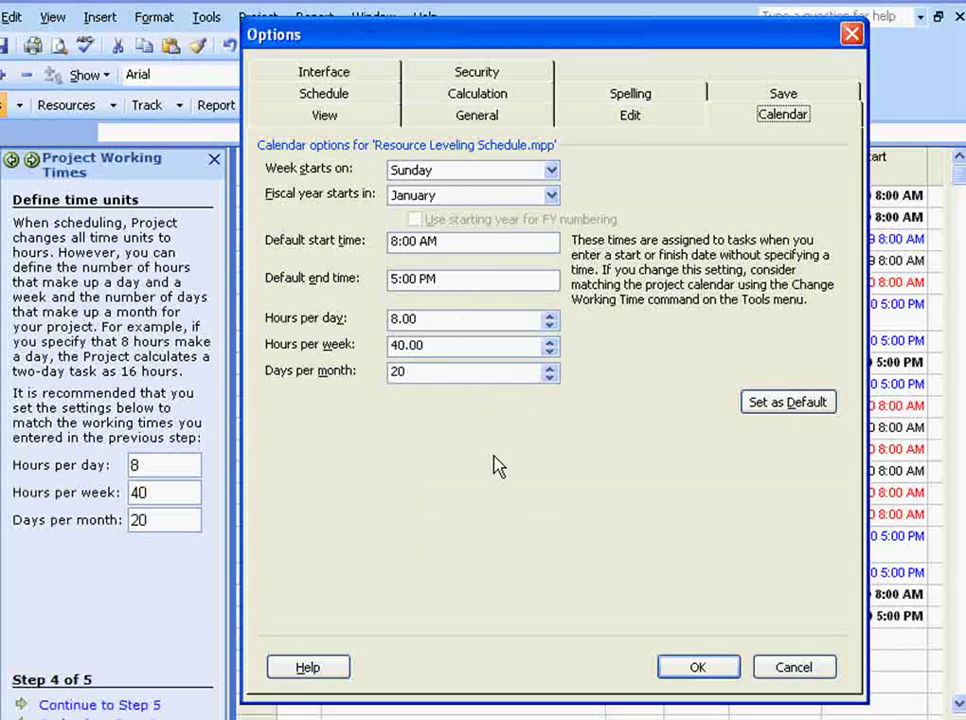
{"action": "left_click", "coordinate": [791, 668]}
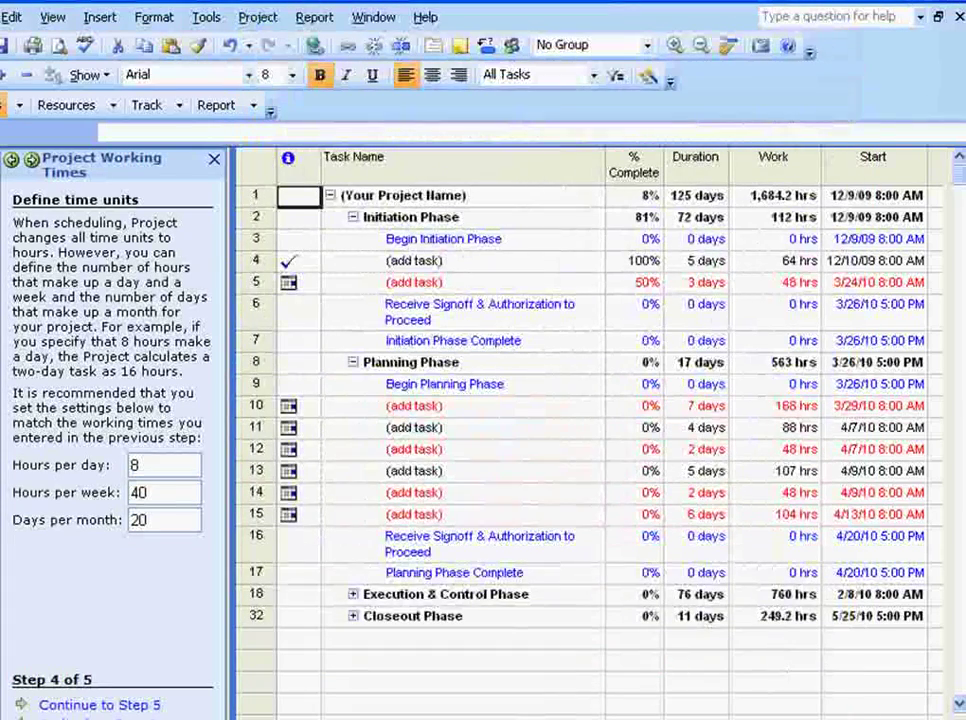
Step: Continue to the guide's final step, save and finish the project calendar setup, and close the guide pane
{"action": "left_click", "coordinate": [67, 705]}
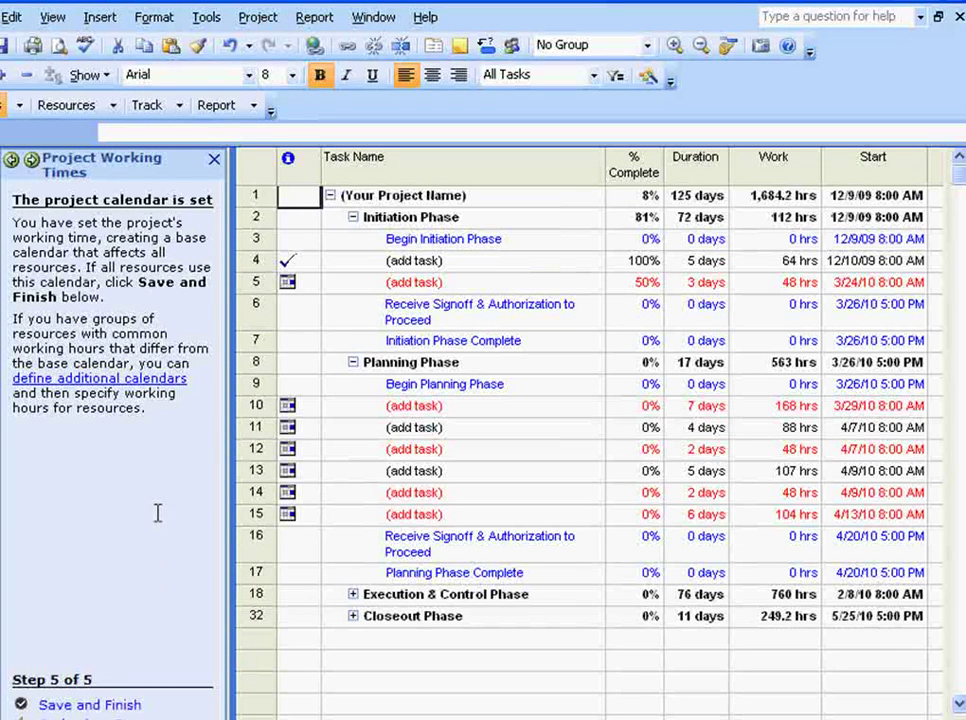
{"action": "left_click", "coordinate": [88, 705]}
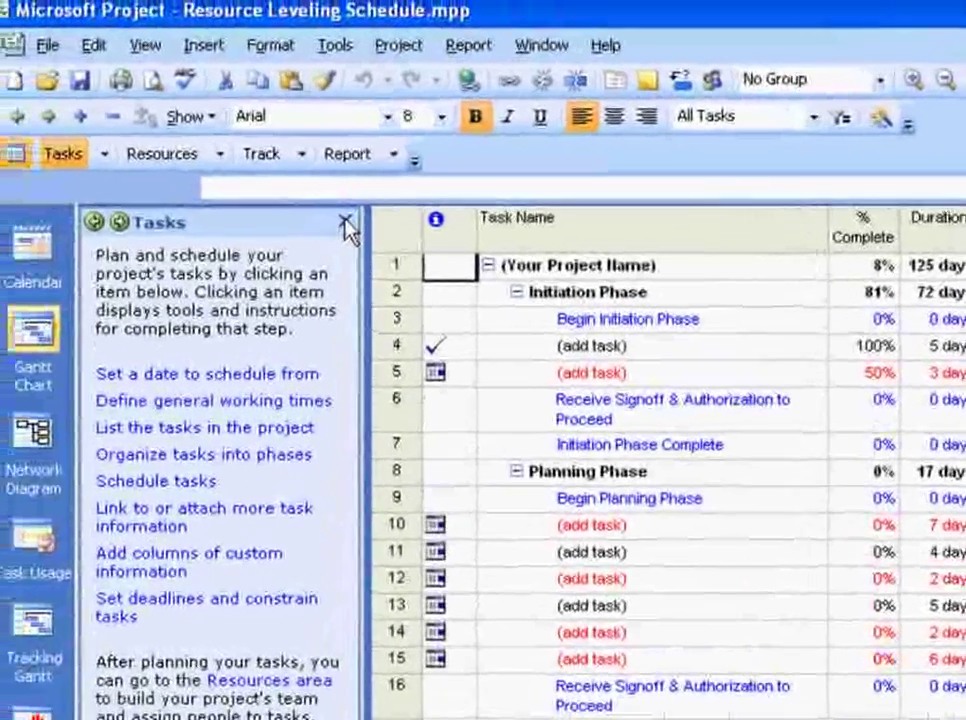
{"action": "left_click", "coordinate": [345, 224]}
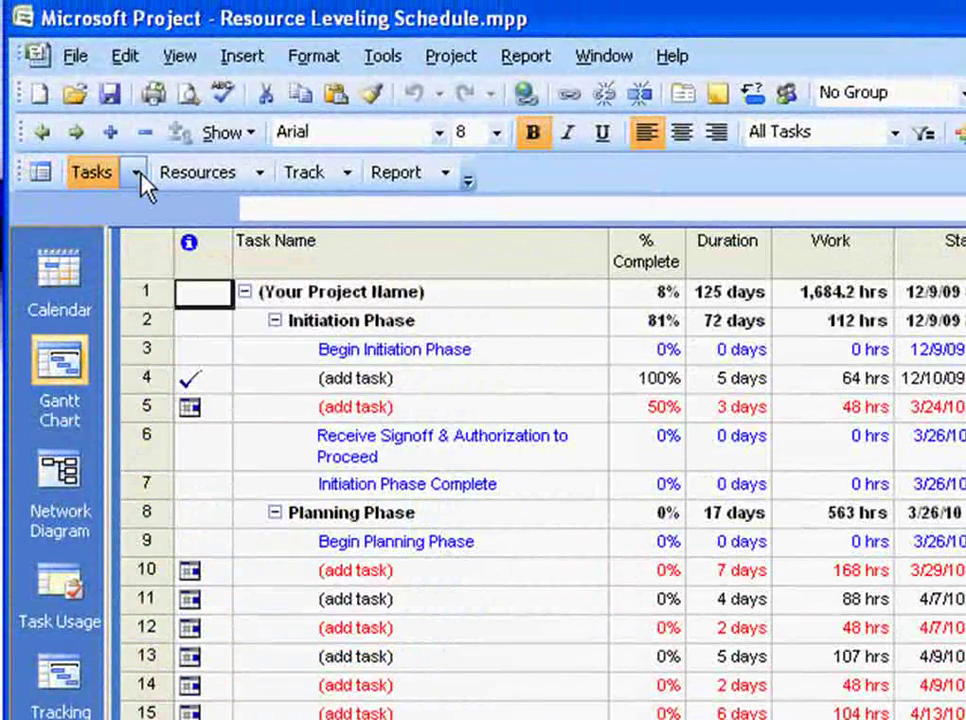
{"action": "left_click", "coordinate": [137, 173]}
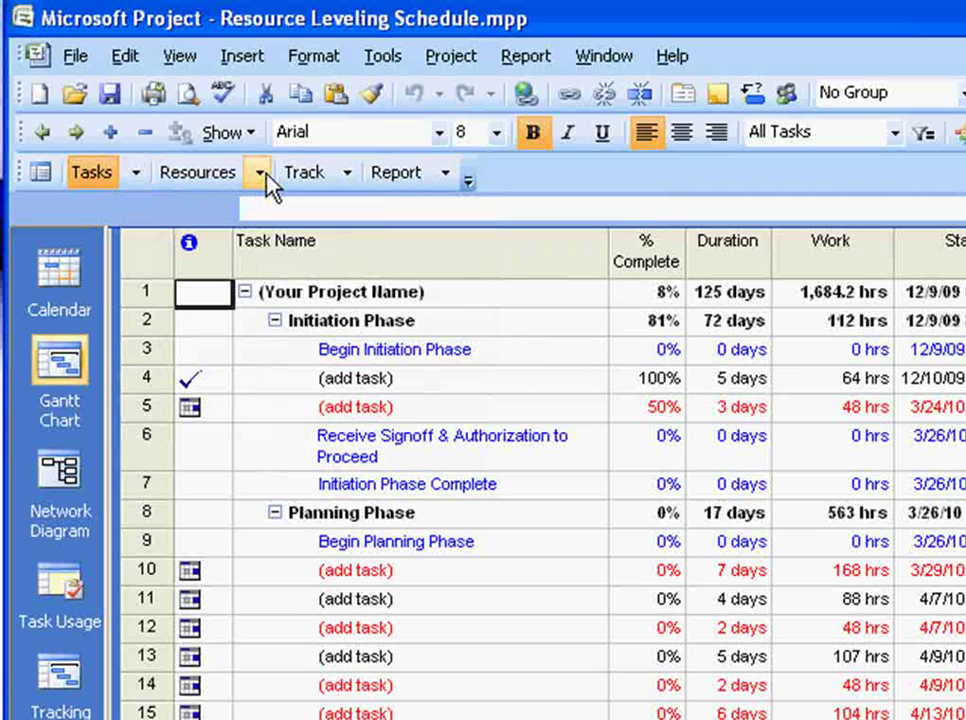
{"action": "left_click", "coordinate": [259, 176]}
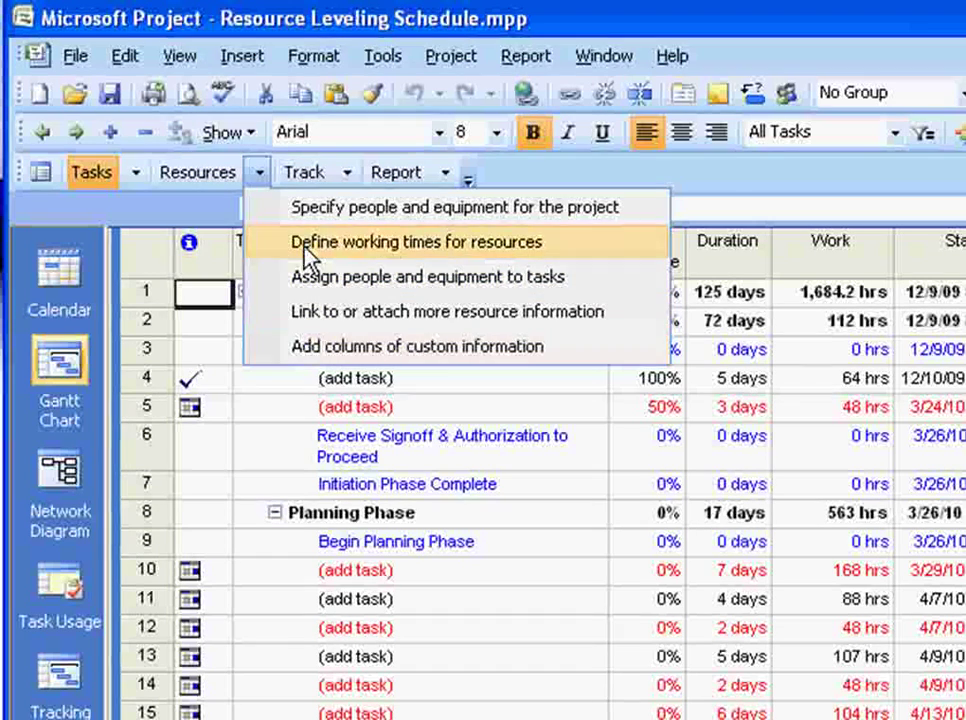
{"action": "left_click", "coordinate": [226, 182]}
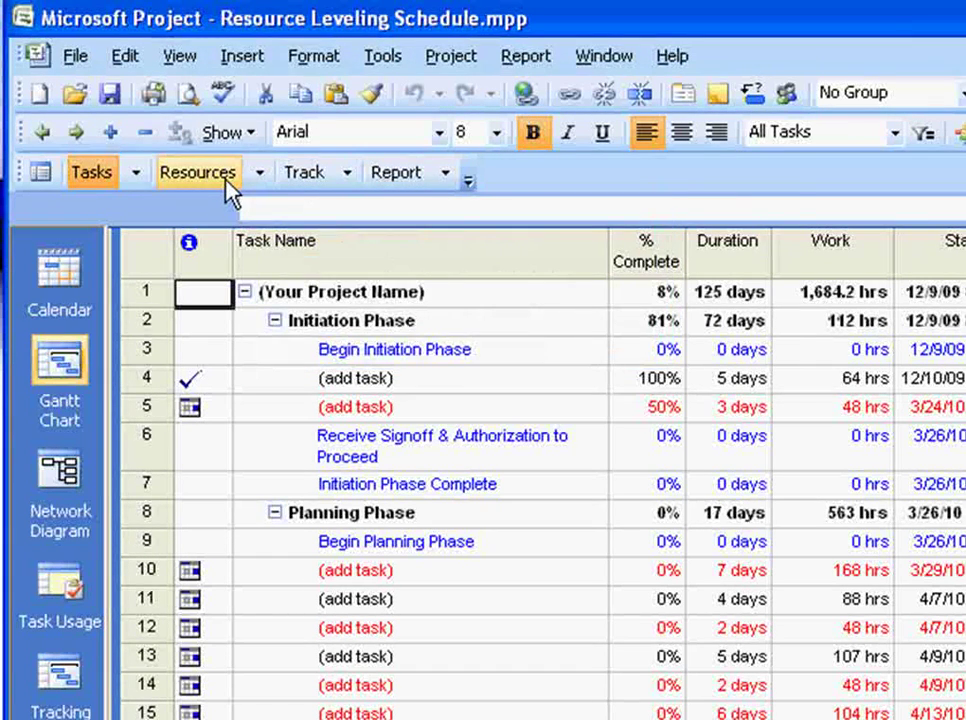
{"action": "left_click", "coordinate": [345, 176]}
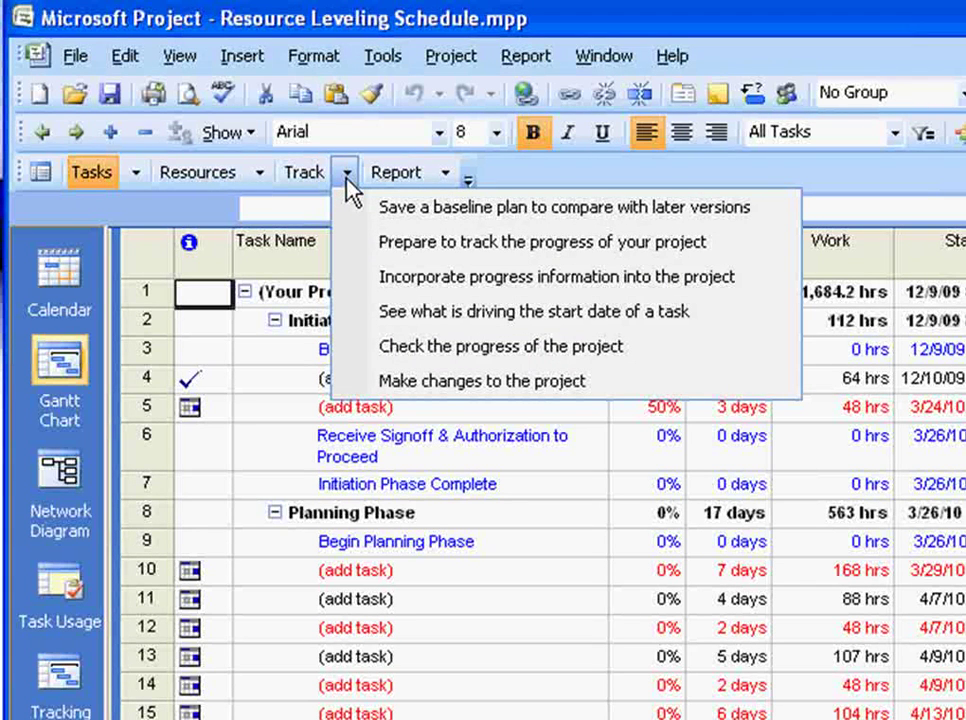
Step: Review the activities offered in the Project Guide's Track area and glance at its neighbouring areas
{"action": "left_click", "coordinate": [346, 176]}
{"action": "left_click", "coordinate": [346, 176]}
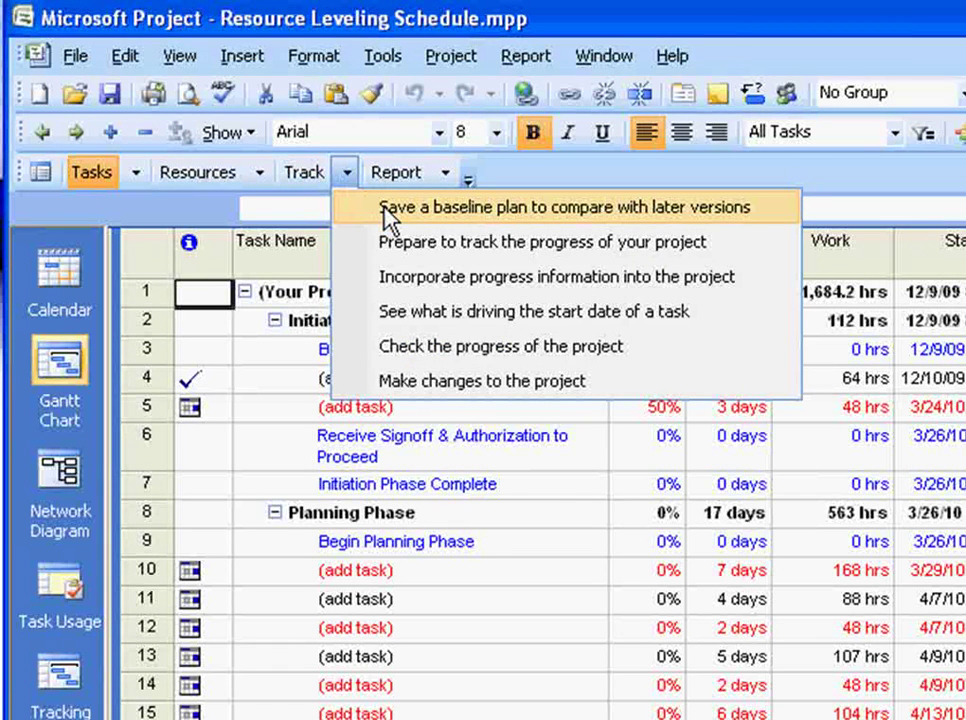
{"action": "left_click", "coordinate": [346, 175]}
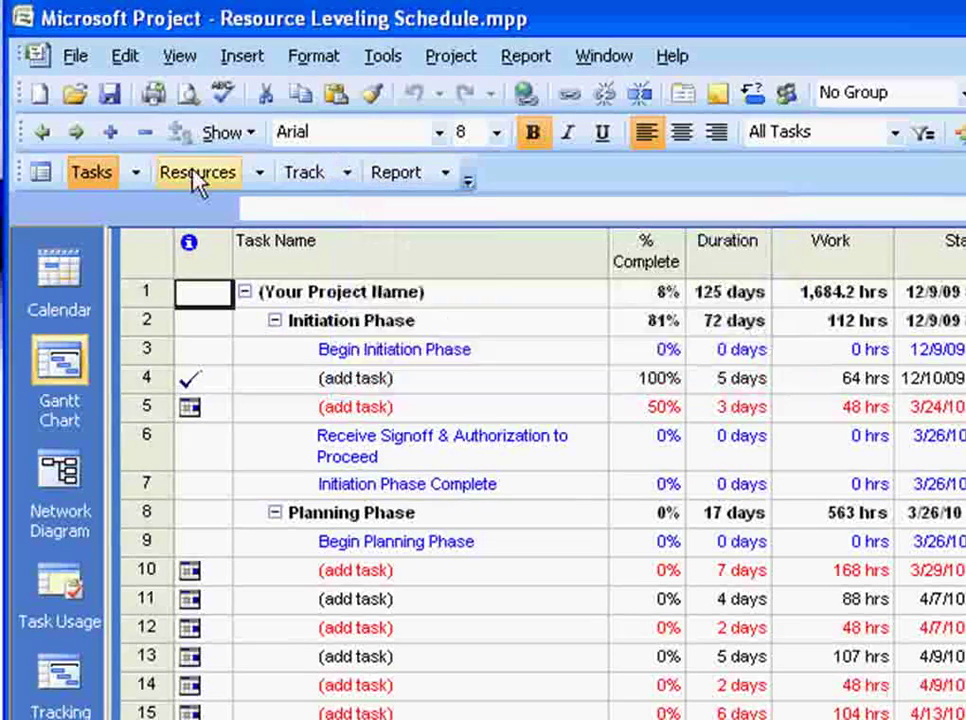
{"action": "left_click", "coordinate": [134, 174]}
{"action": "left_click", "coordinate": [134, 174]}
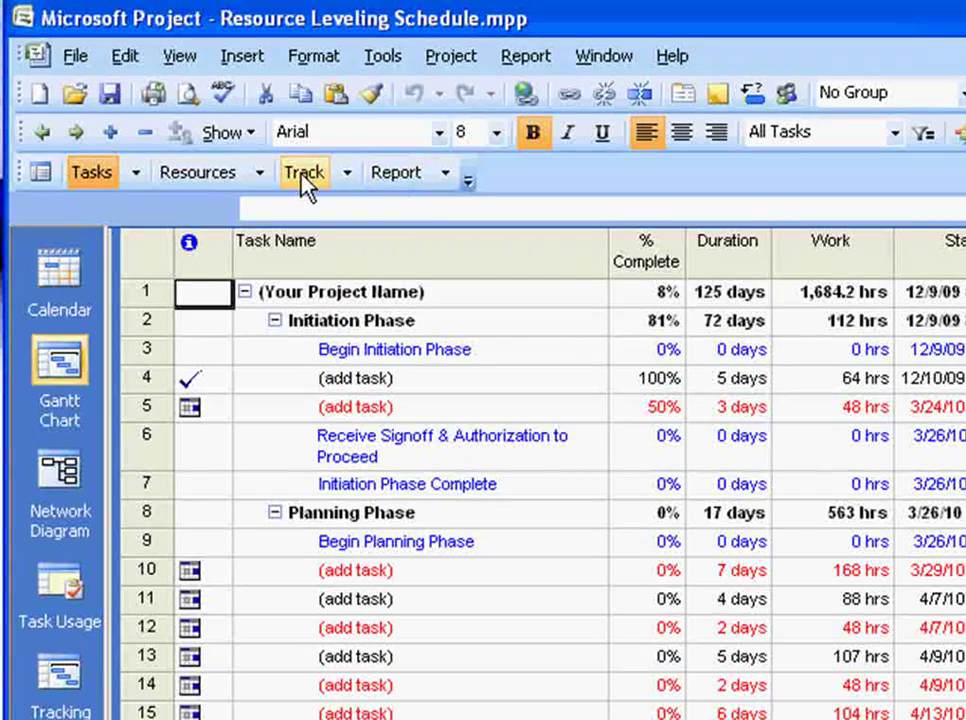
{"action": "left_click", "coordinate": [346, 172]}
{"action": "left_click", "coordinate": [399, 183]}
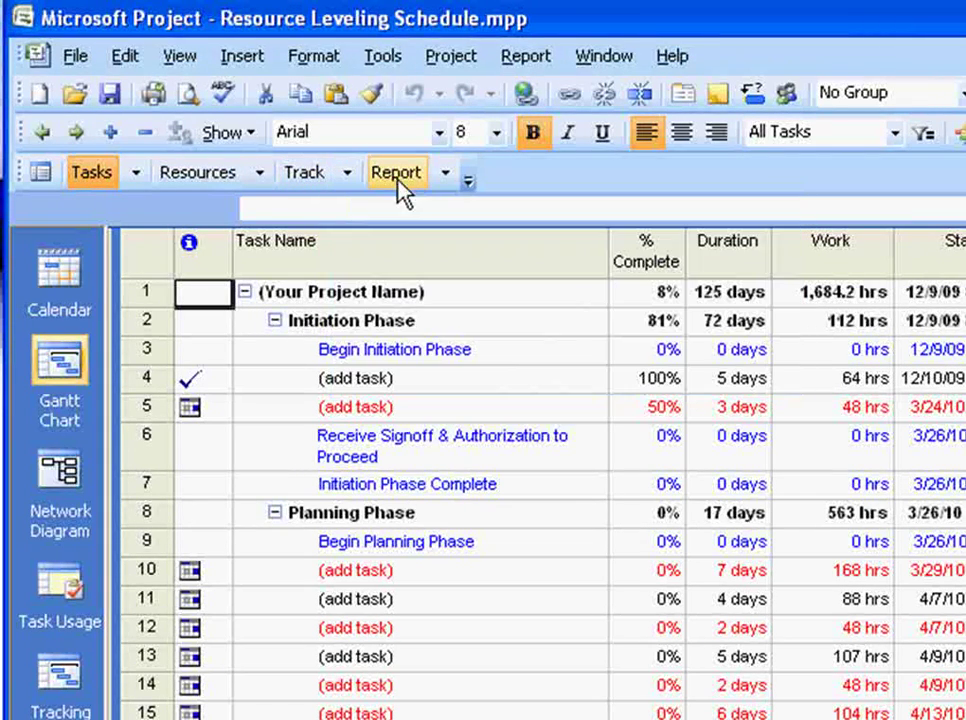
{"action": "left_click", "coordinate": [346, 172]}
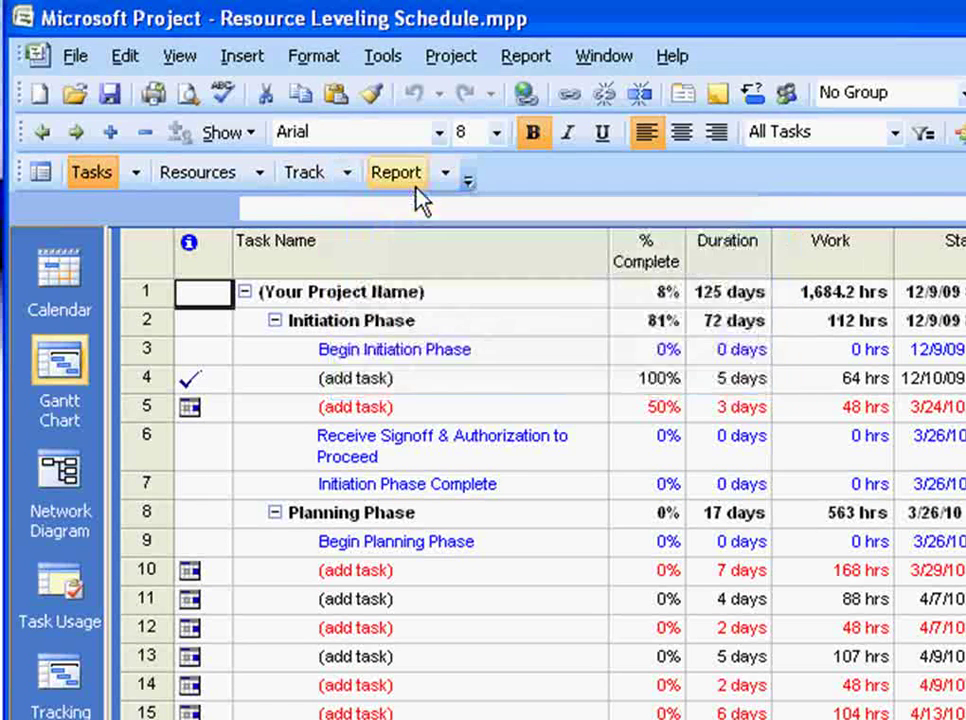
Step: Open the guide's report on the project's critical tasks and inspect its filter choices, leaving All Tasks applied
{"action": "mouse_move", "coordinate": [443, 178]}
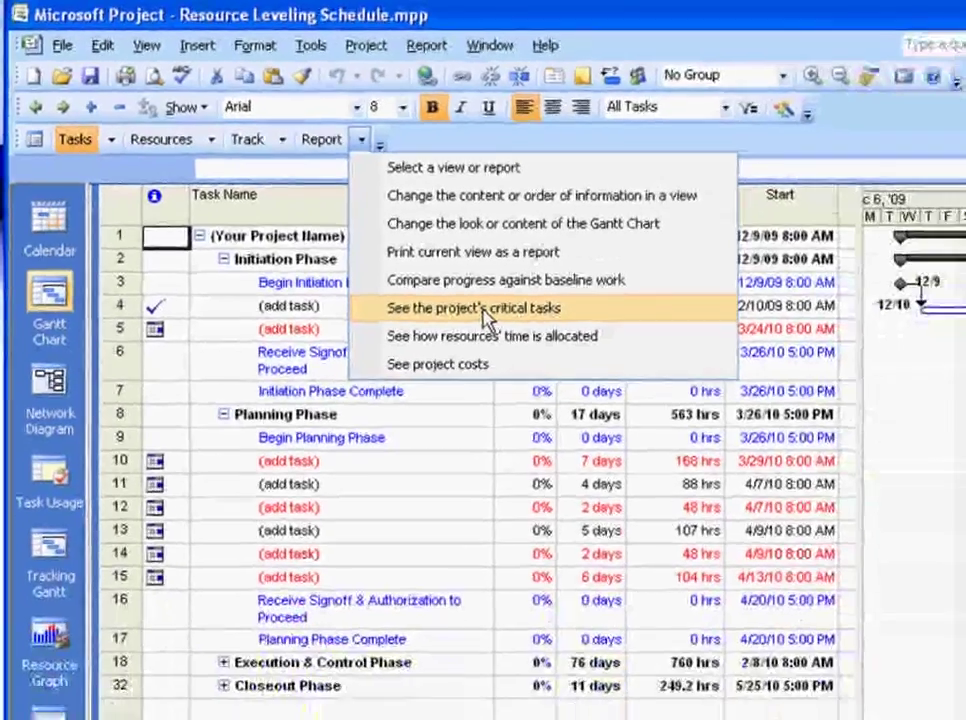
{"action": "left_click", "coordinate": [597, 385]}
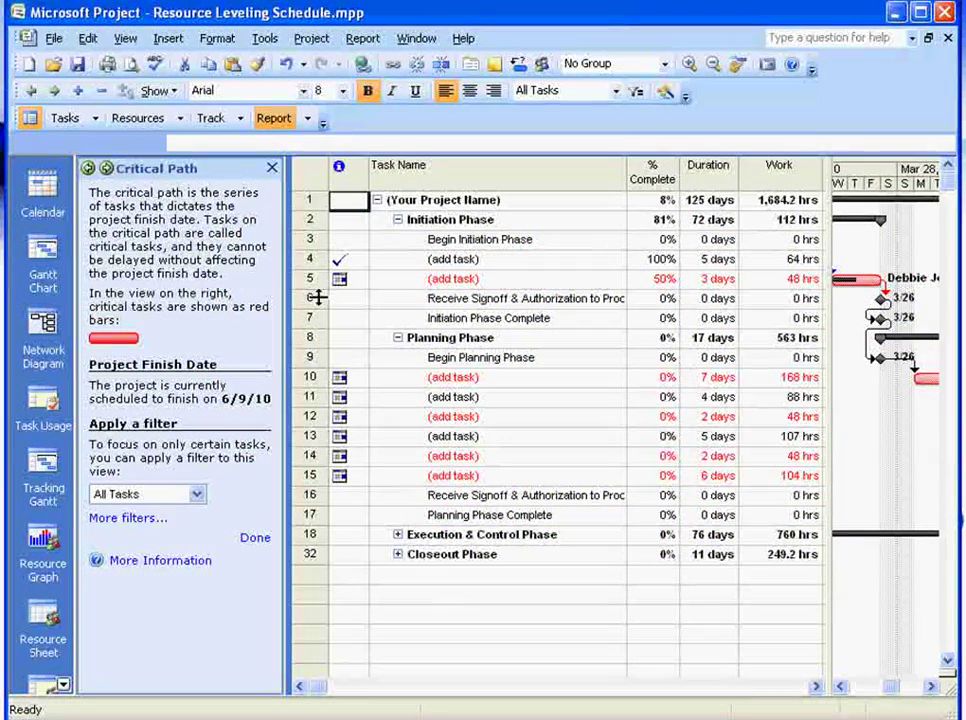
{"action": "left_click", "coordinate": [197, 494]}
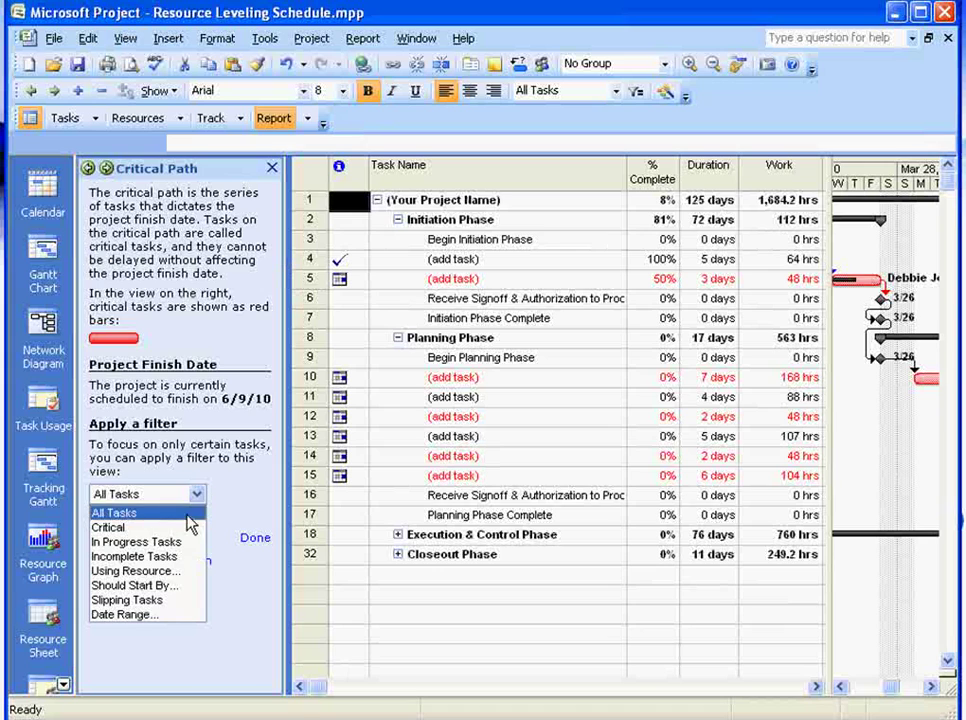
{"action": "left_click", "coordinate": [380, 279]}
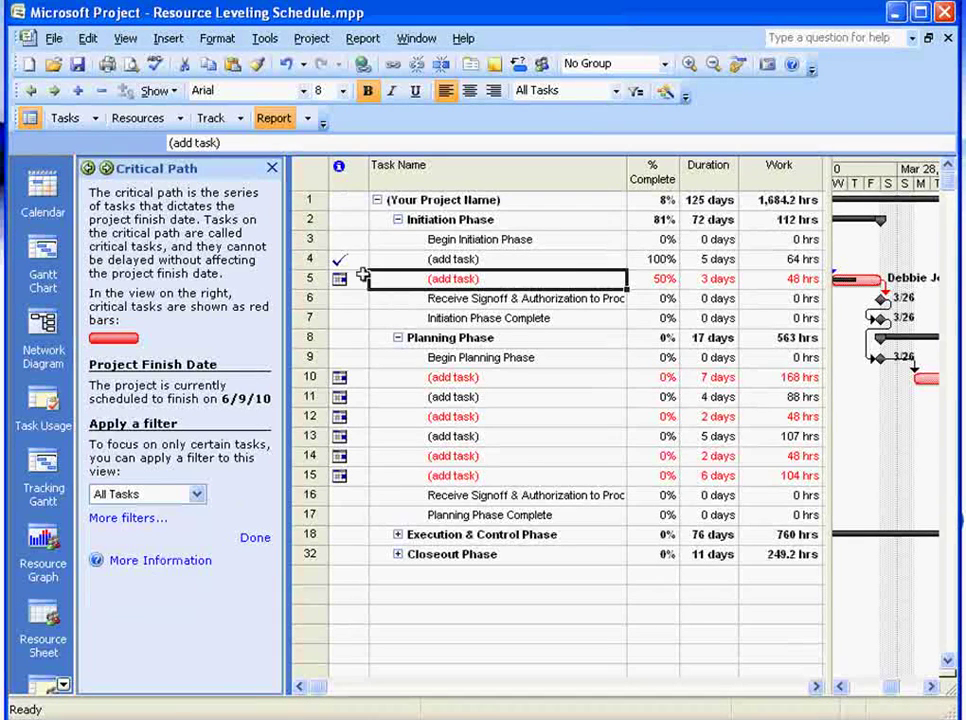
Step: Adjust the Critical Path guide pane to narrower and wider widths, then close it
{"action": "left_click_drag", "start_coordinate": [290, 263], "coordinate": [160, 263]}
{"action": "left_click_drag", "start_coordinate": [694, 410], "coordinate": [827, 410]}
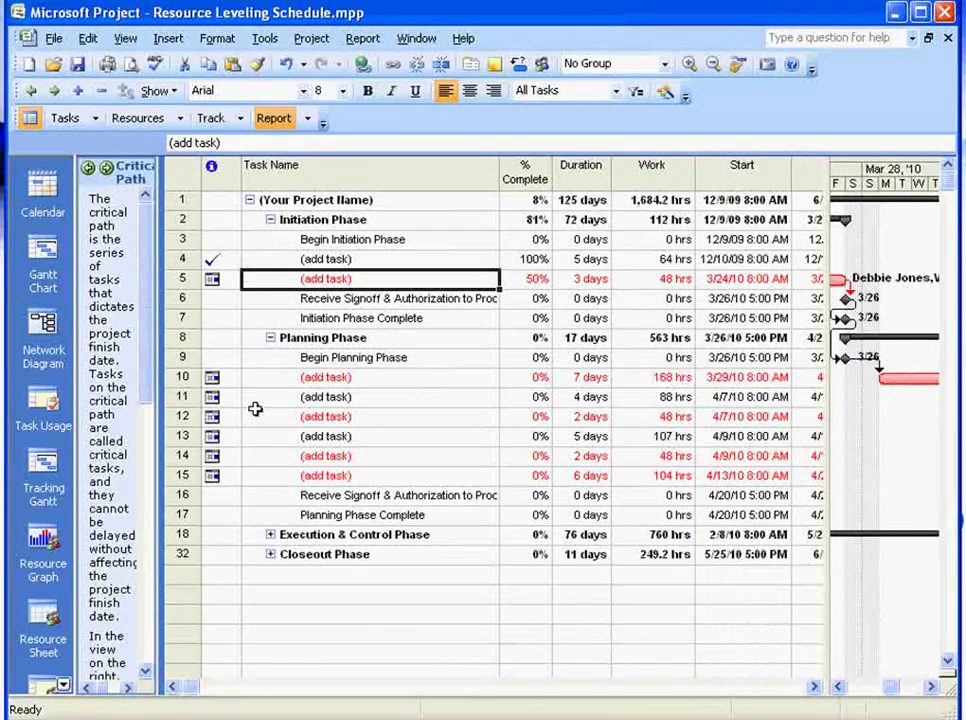
{"action": "left_click", "coordinate": [155, 173]}
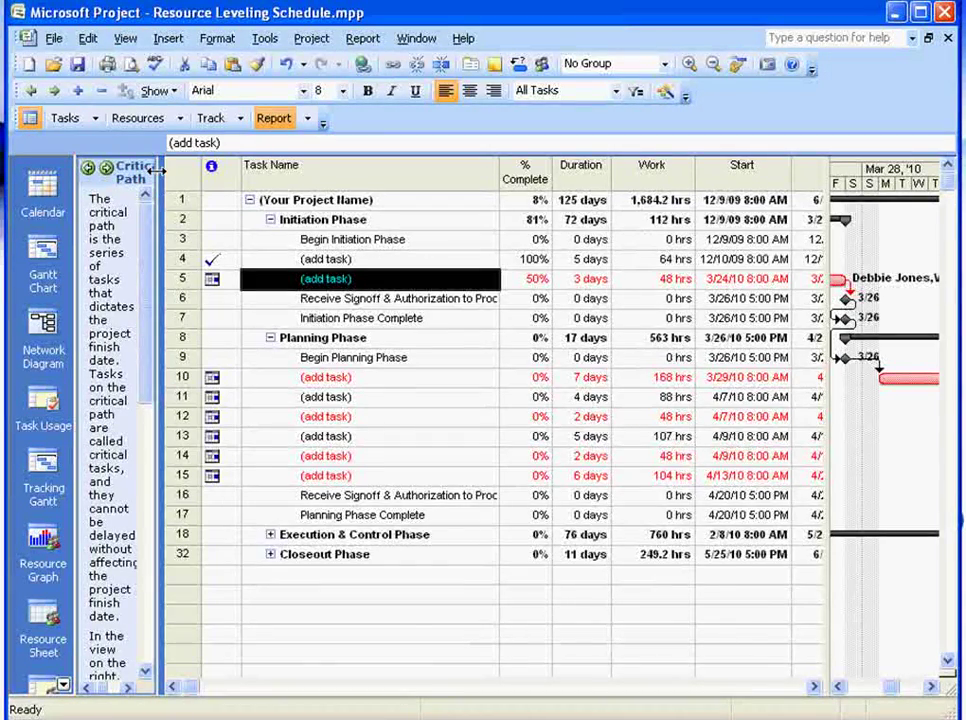
{"action": "left_click_drag", "start_coordinate": [155, 172], "coordinate": [375, 172]}
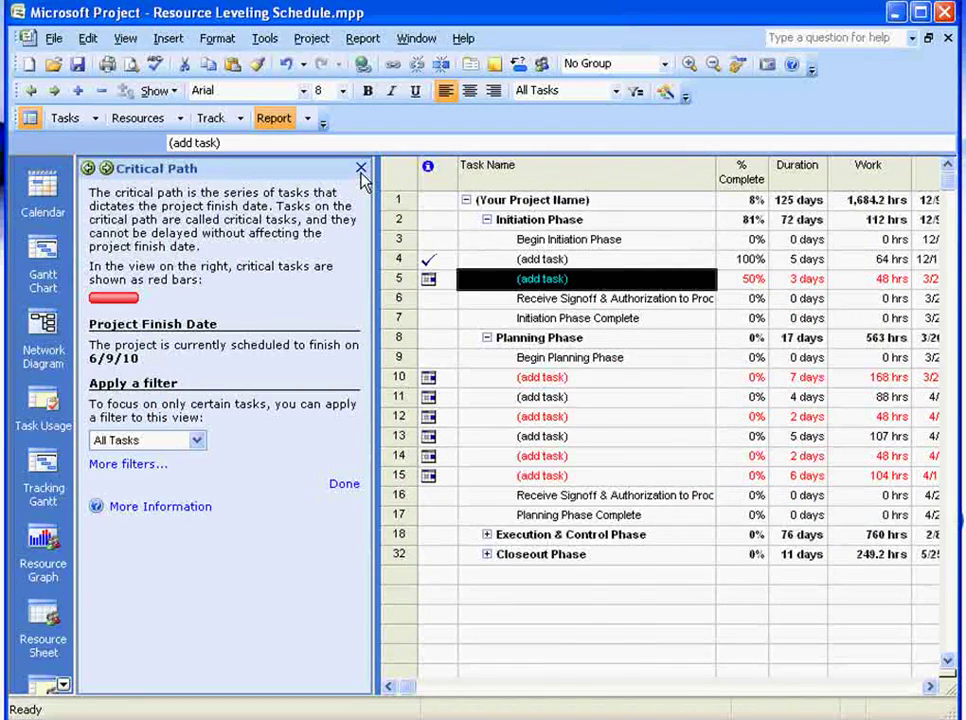
{"action": "left_click_drag", "start_coordinate": [370, 175], "coordinate": [233, 172]}
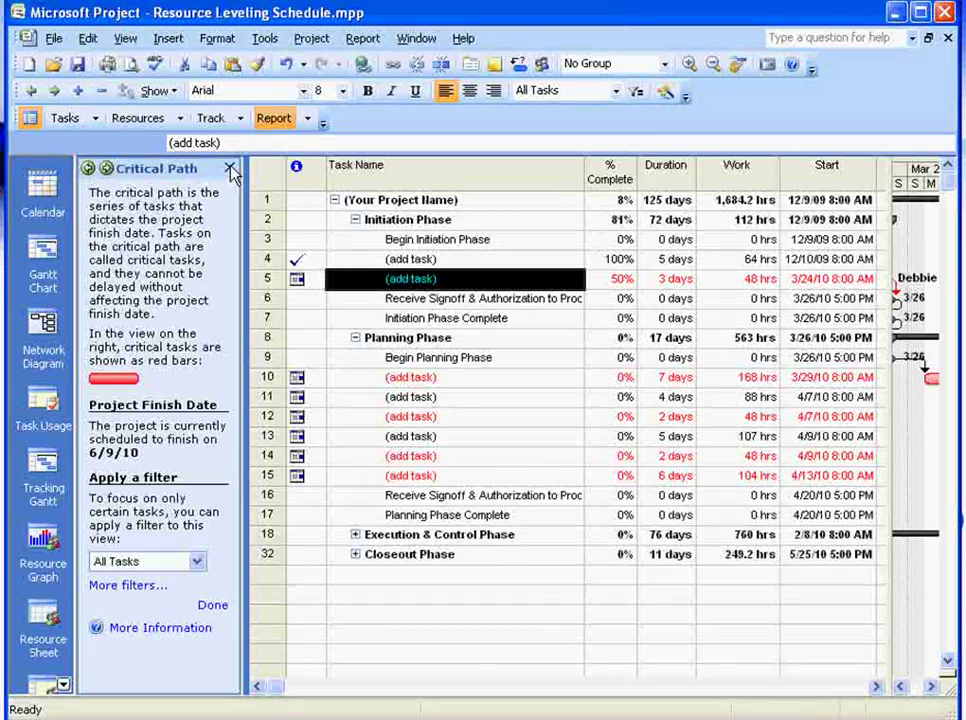
{"action": "left_click", "coordinate": [230, 168]}
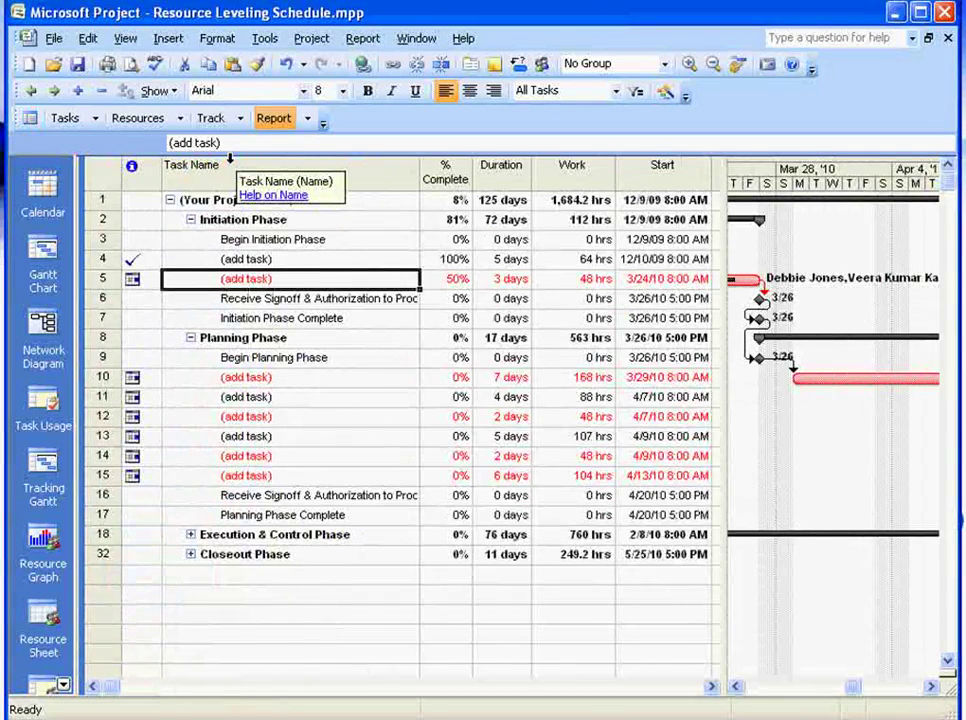
Step: Return to the Gantt Chart view and create a base calendar named Part Time Resources as a copy of the Standard calendar
{"action": "left_click", "coordinate": [44, 264]}
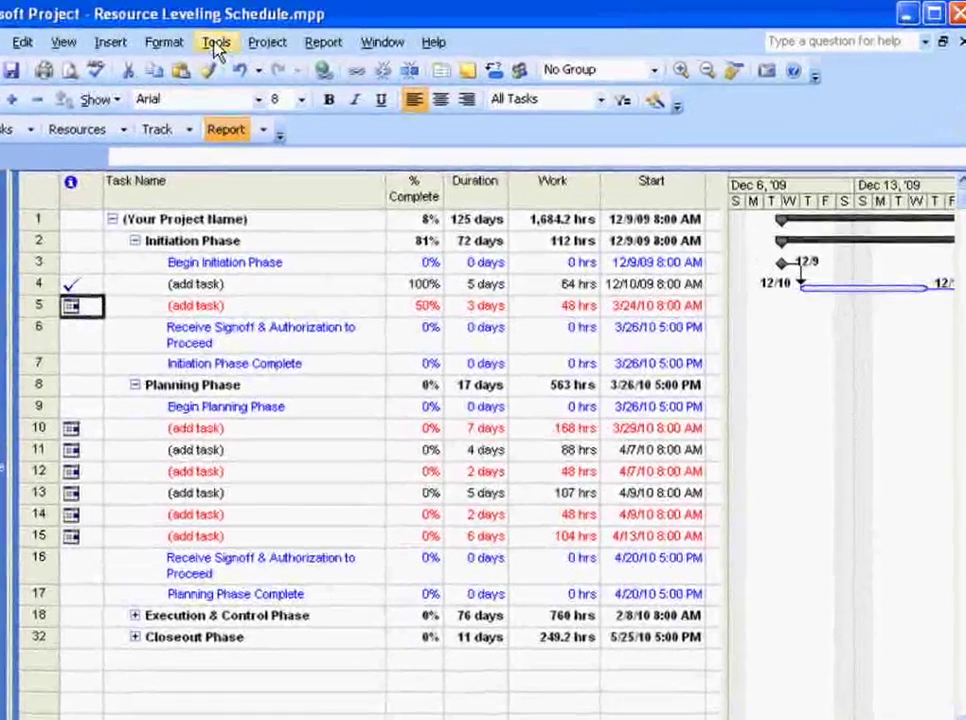
{"action": "left_click", "coordinate": [216, 48]}
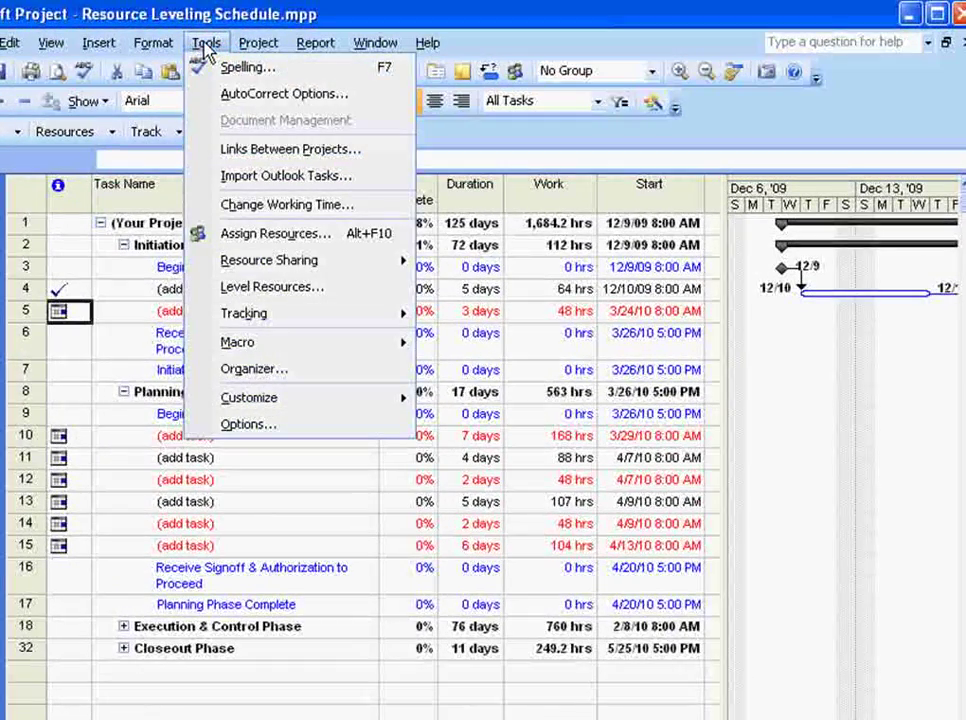
{"action": "left_click", "coordinate": [252, 204]}
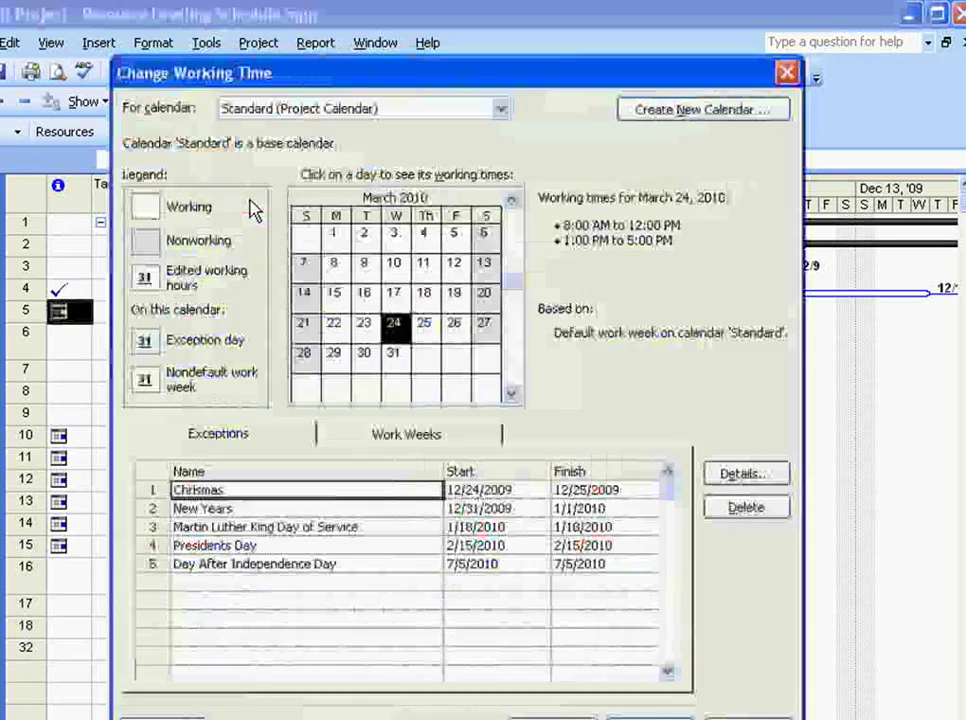
{"action": "left_click", "coordinate": [650, 120]}
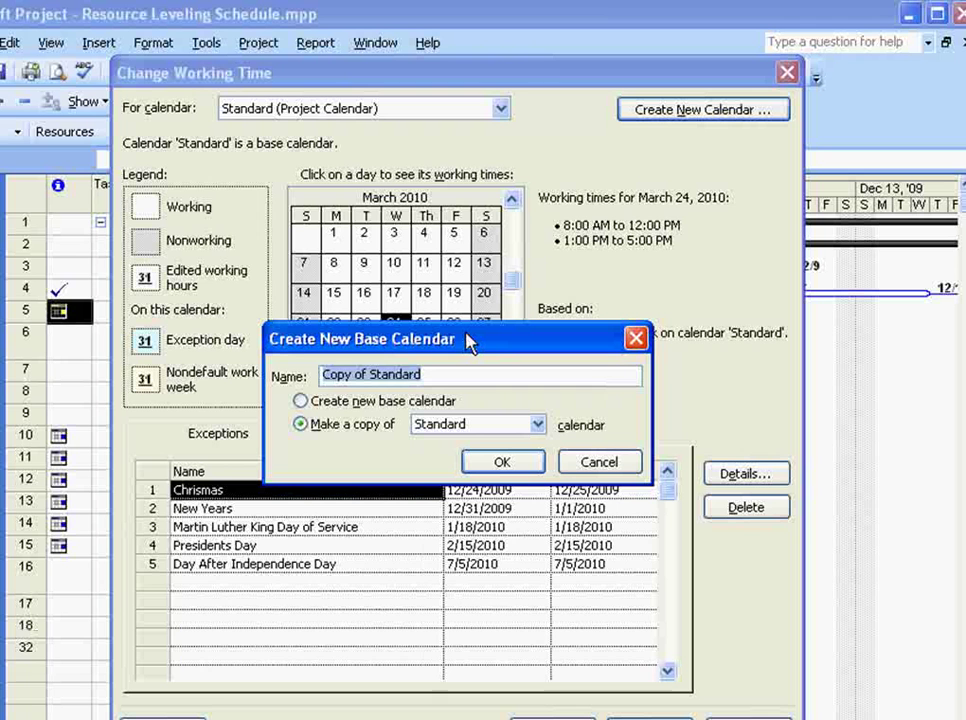
{"action": "type", "text": "Part Time R"}
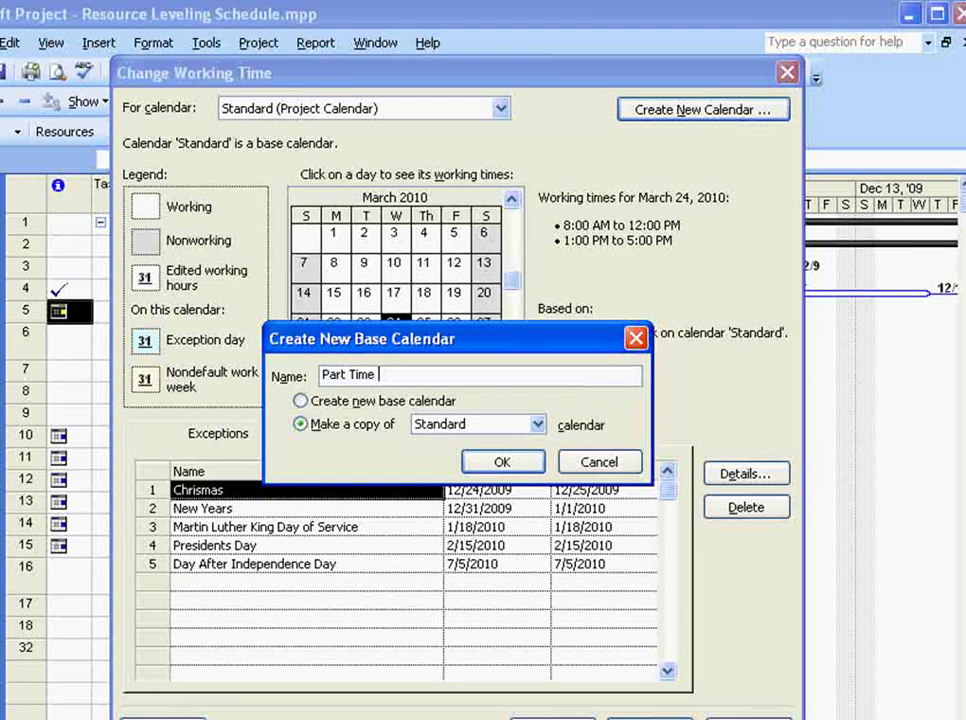
{"action": "type", "text": "sour"}
{"action": "key", "text": "BackSpace"}
{"action": "left_click", "coordinate": [512, 462]}
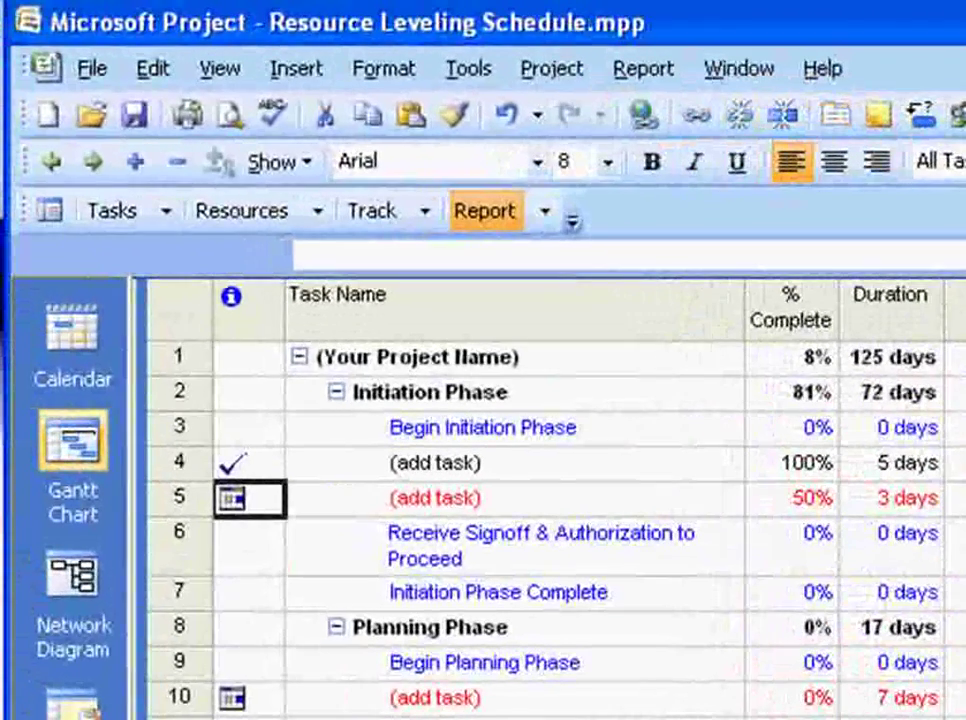
Step: Start defining general working times in the guide and choose Part Time Resources as the calendar template
{"action": "left_click", "coordinate": [170, 212]}
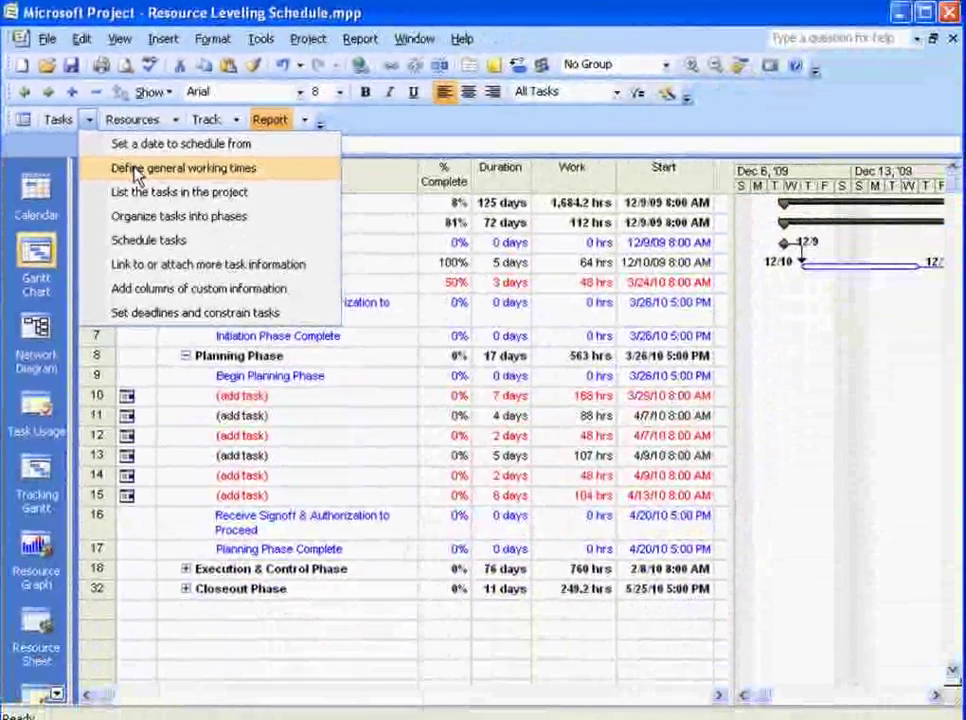
{"action": "left_click", "coordinate": [199, 242]}
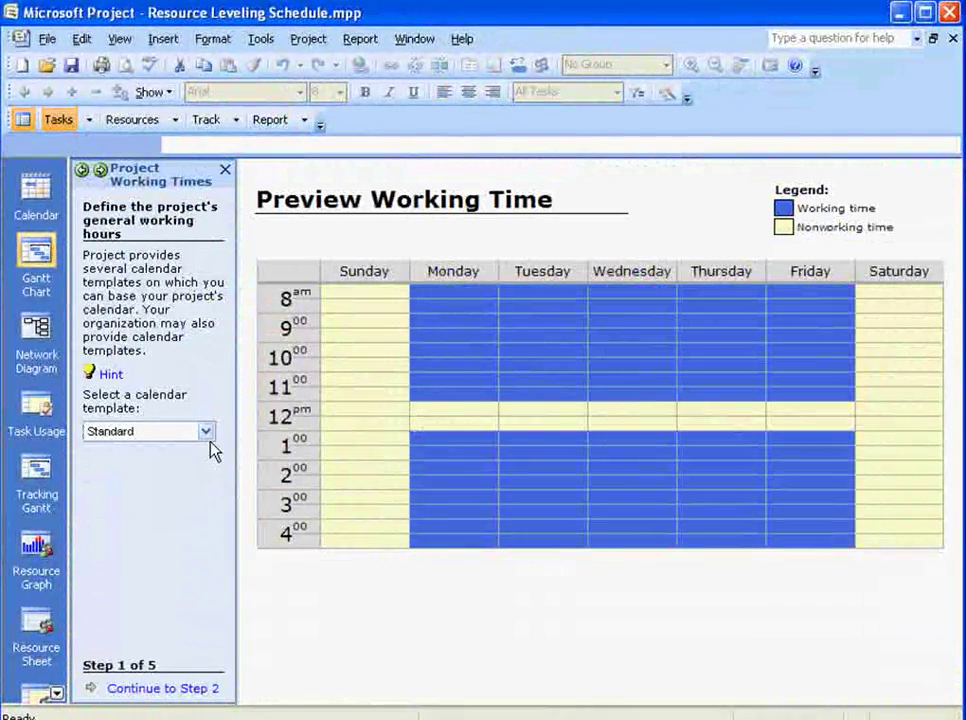
{"action": "left_click", "coordinate": [206, 432]}
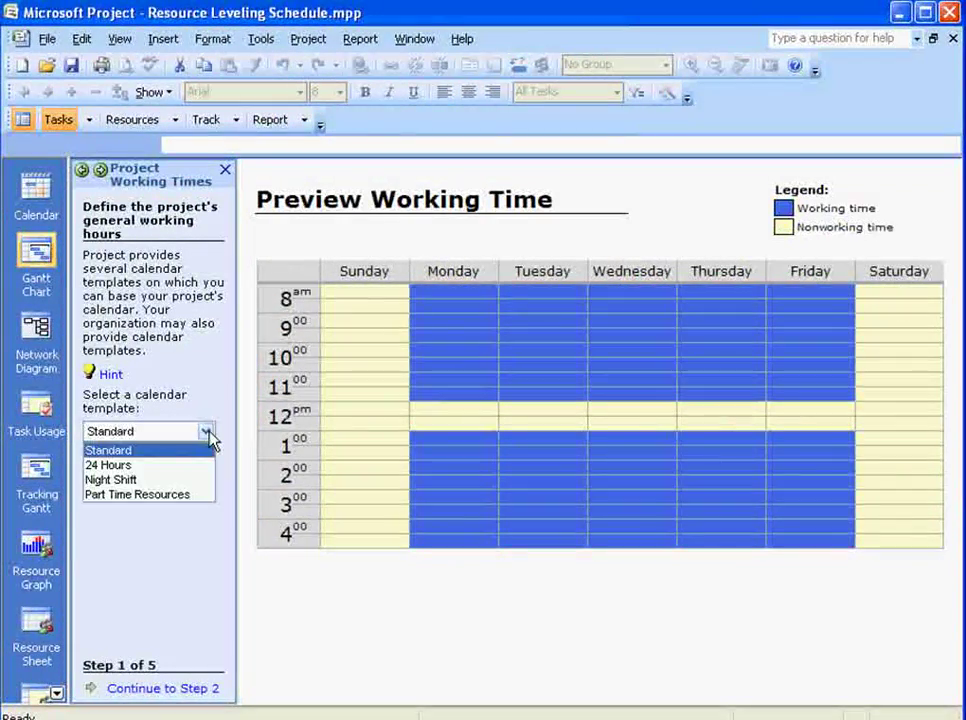
{"action": "left_click", "coordinate": [189, 497]}
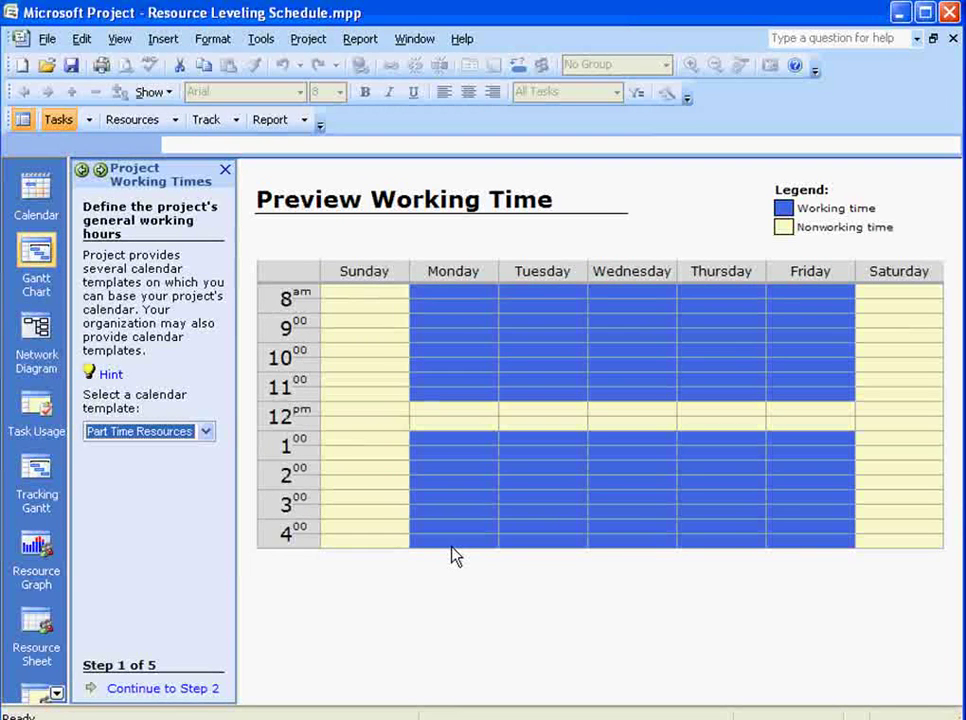
Step: Remove Tuesday and Thursday from the calendar's work week, leaving Monday, Wednesday and Friday, and widen the guide pane
{"action": "left_click", "coordinate": [186, 689]}
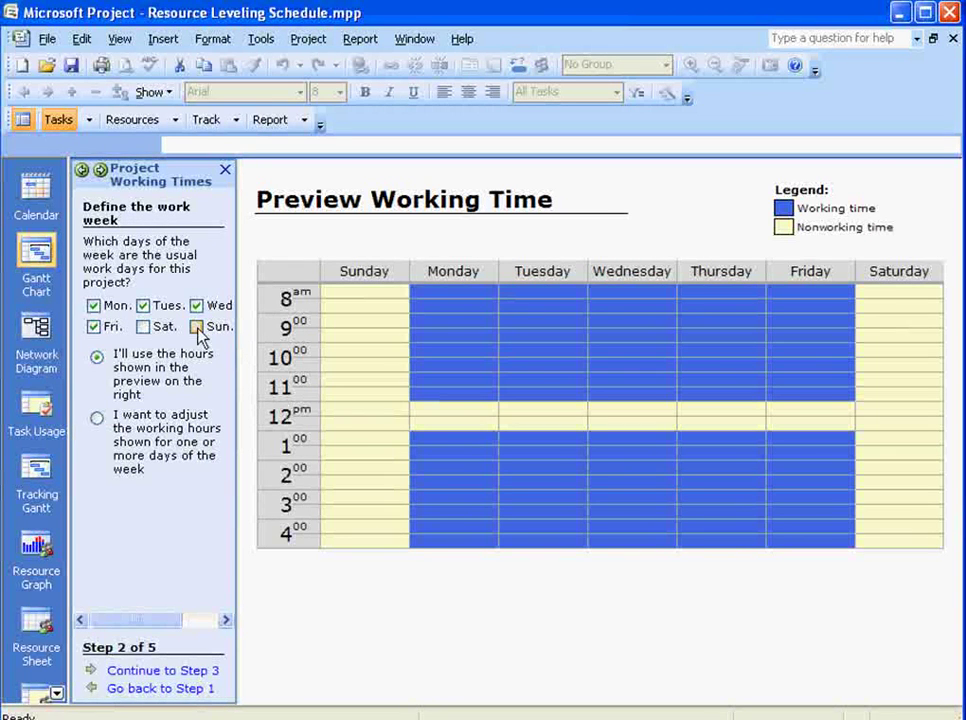
{"action": "left_click", "coordinate": [143, 305]}
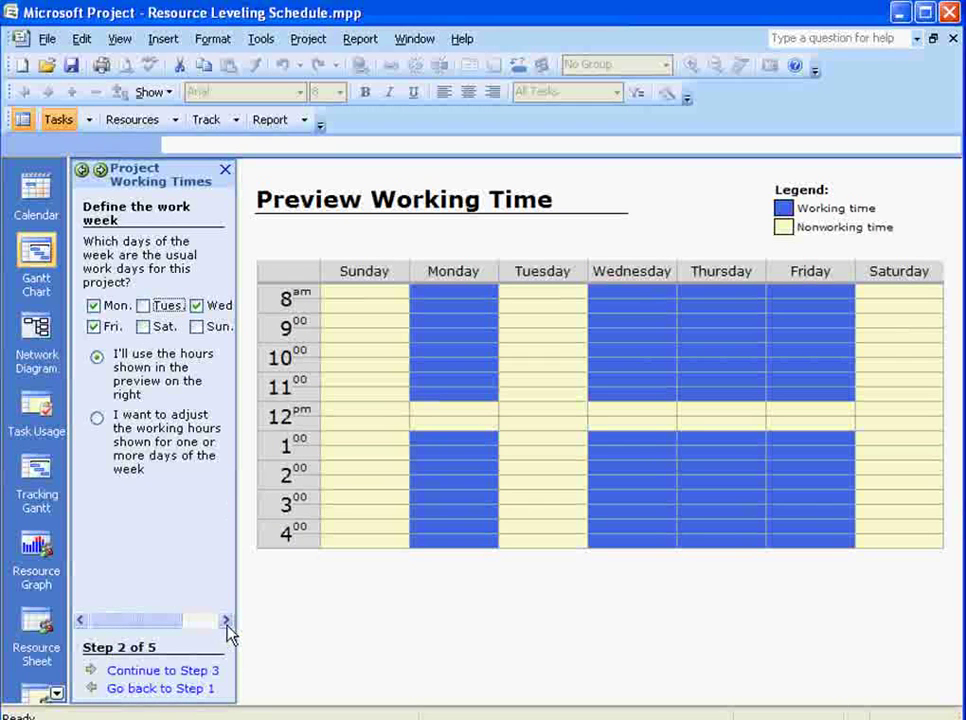
{"action": "left_click_drag", "start_coordinate": [170, 625], "coordinate": [252, 630]}
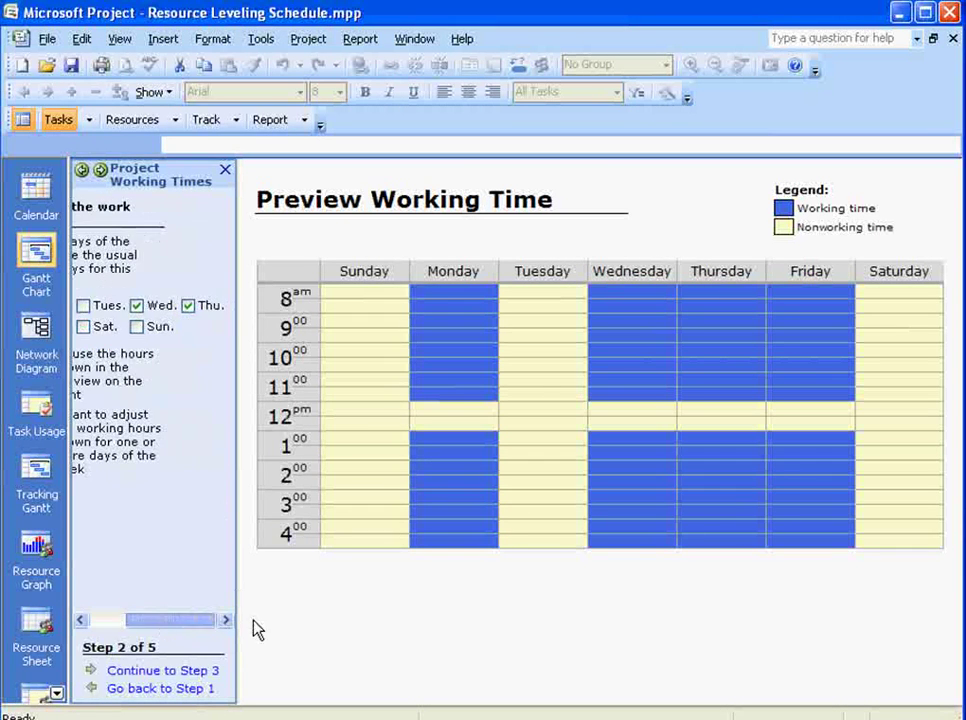
{"action": "left_click", "coordinate": [189, 305]}
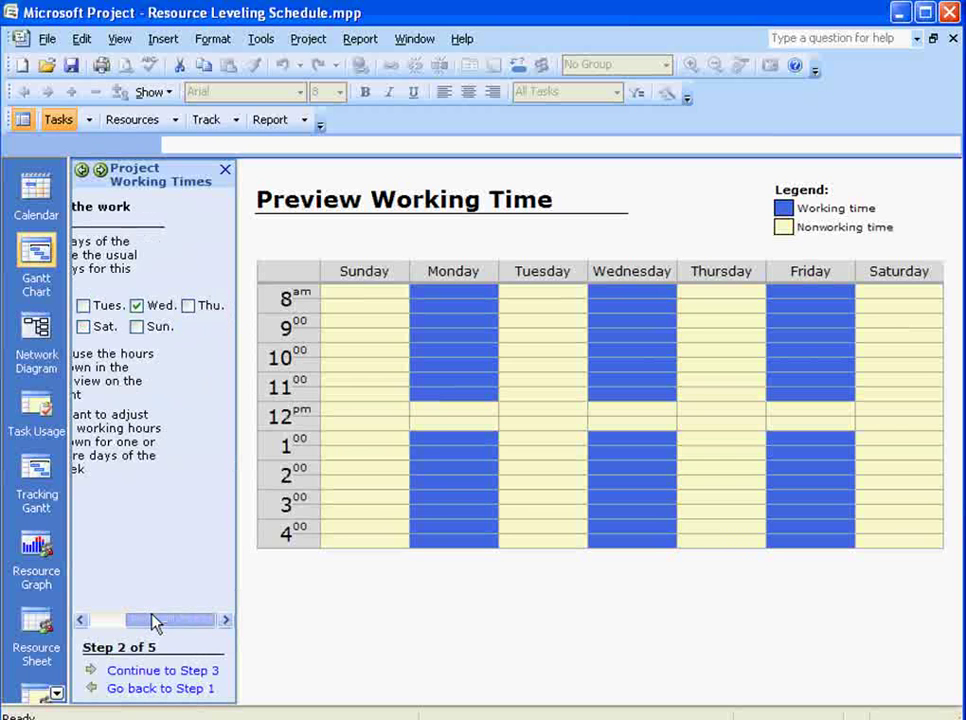
{"action": "left_click_drag", "start_coordinate": [153, 623], "coordinate": [88, 615]}
{"action": "left_click_drag", "start_coordinate": [237, 419], "coordinate": [308, 418]}
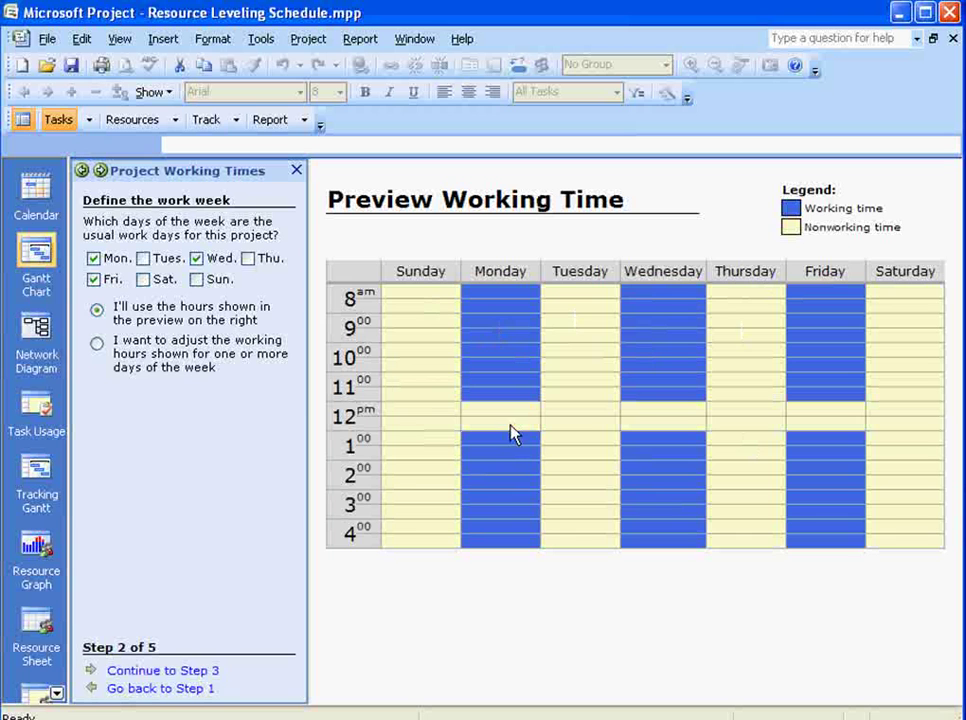
Step: Proceed through the holidays and time units steps unchanged, save and finish the project calendar setup, and close the guide pane
{"action": "left_click", "coordinate": [183, 671]}
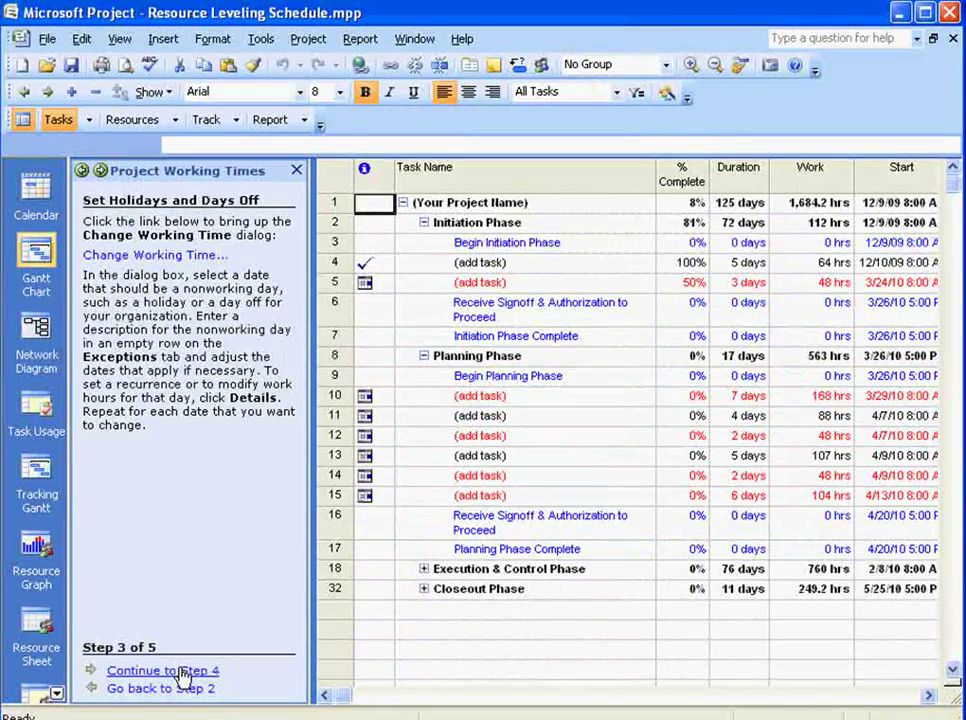
{"action": "left_click", "coordinate": [183, 671]}
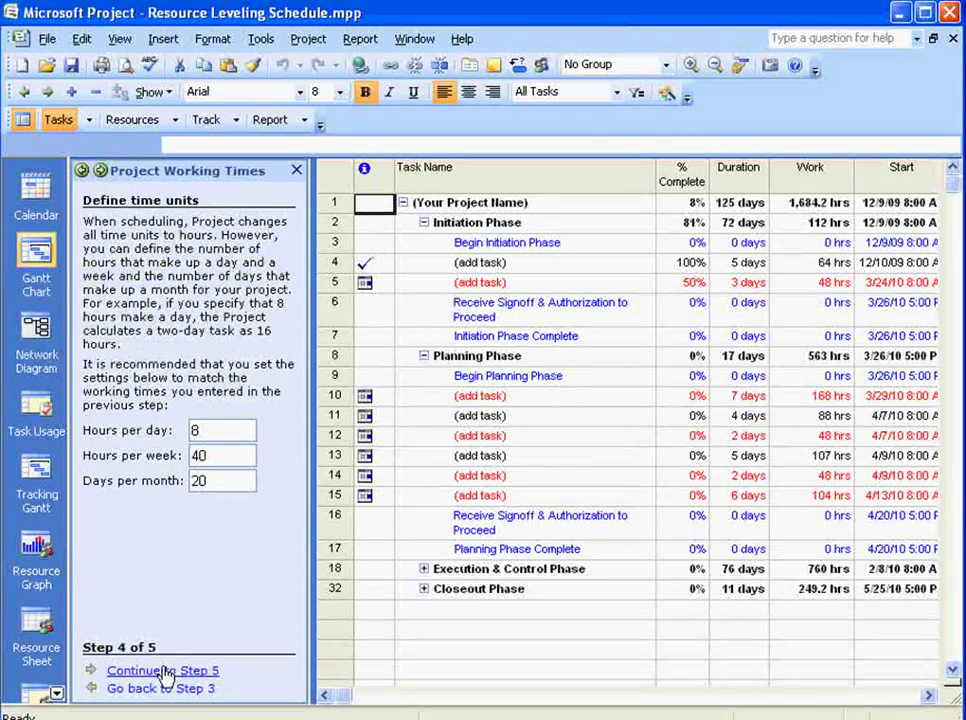
{"action": "left_click", "coordinate": [165, 672]}
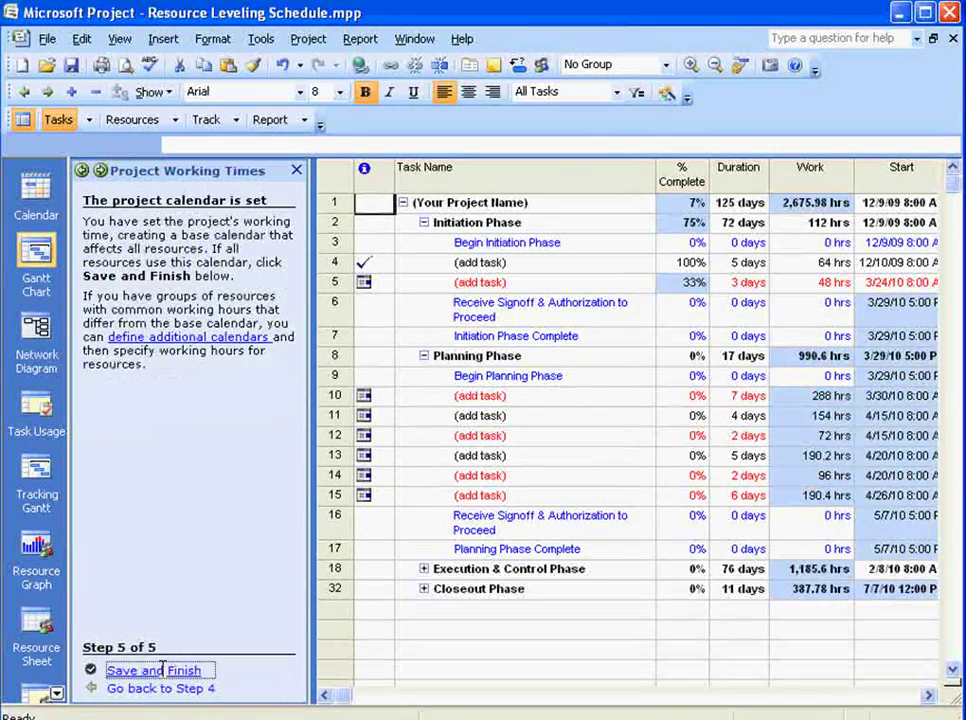
{"action": "left_click", "coordinate": [163, 671]}
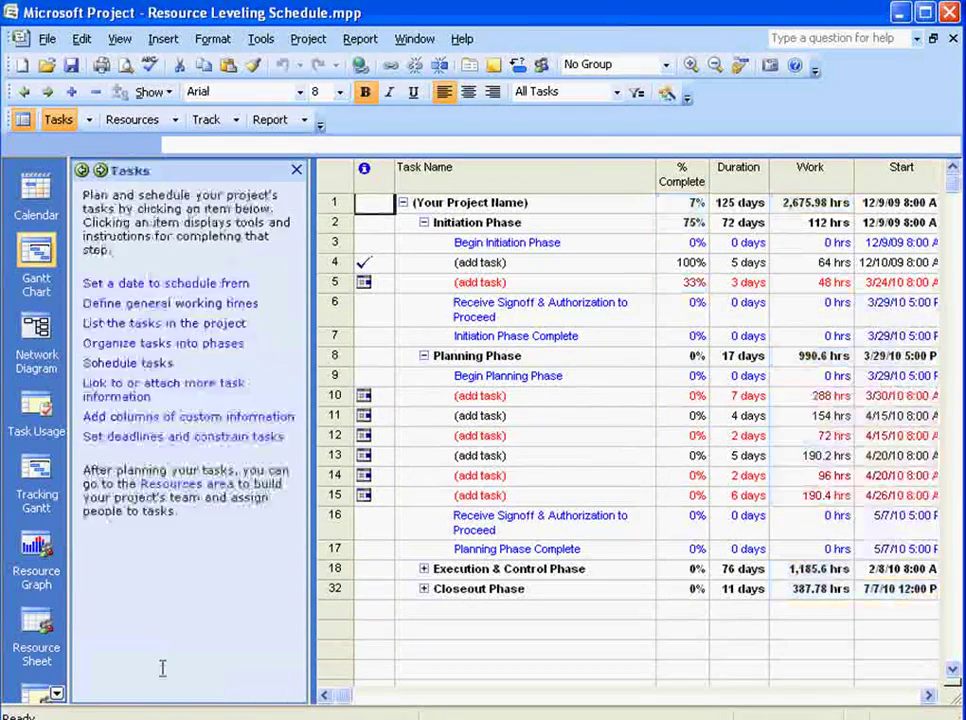
{"action": "left_click", "coordinate": [296, 170]}
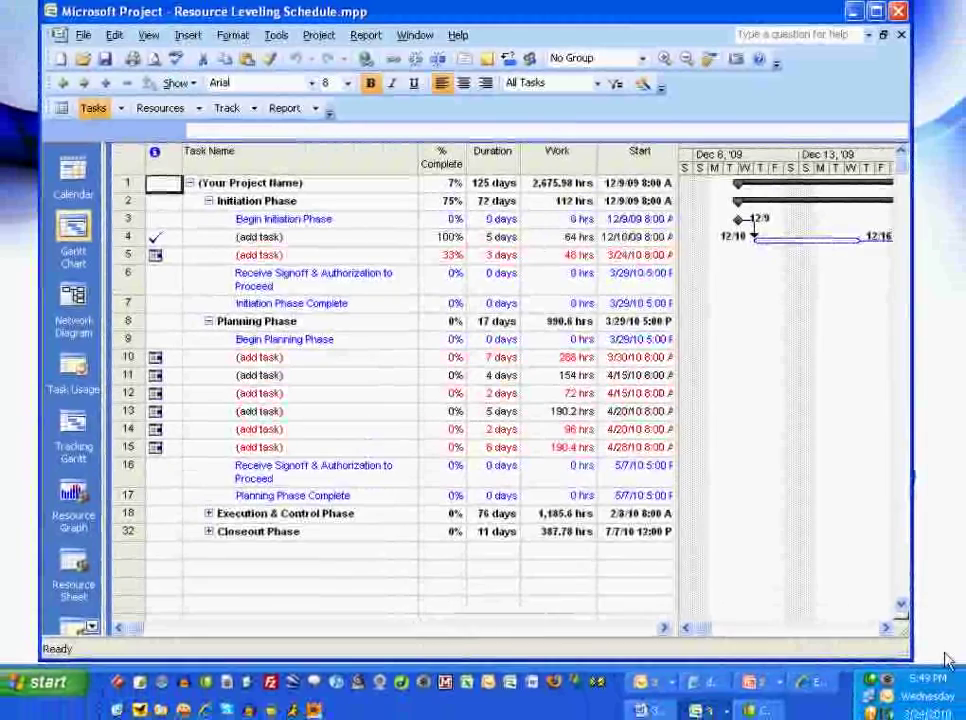
{"action": "key", "text": "alt+Tab"}
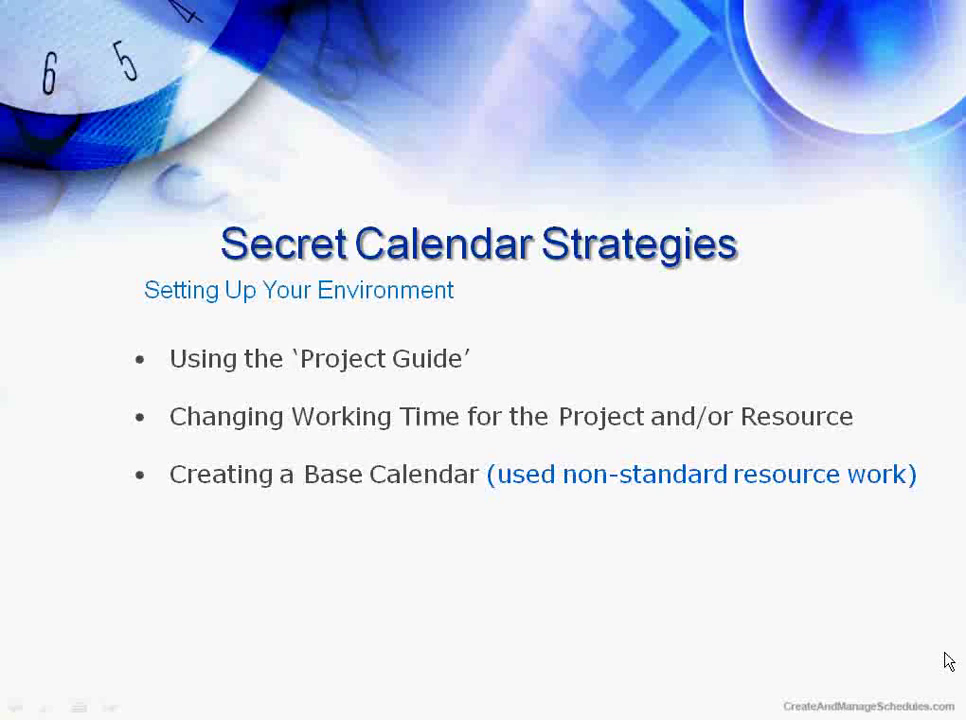
{"action": "key", "text": "Right"}
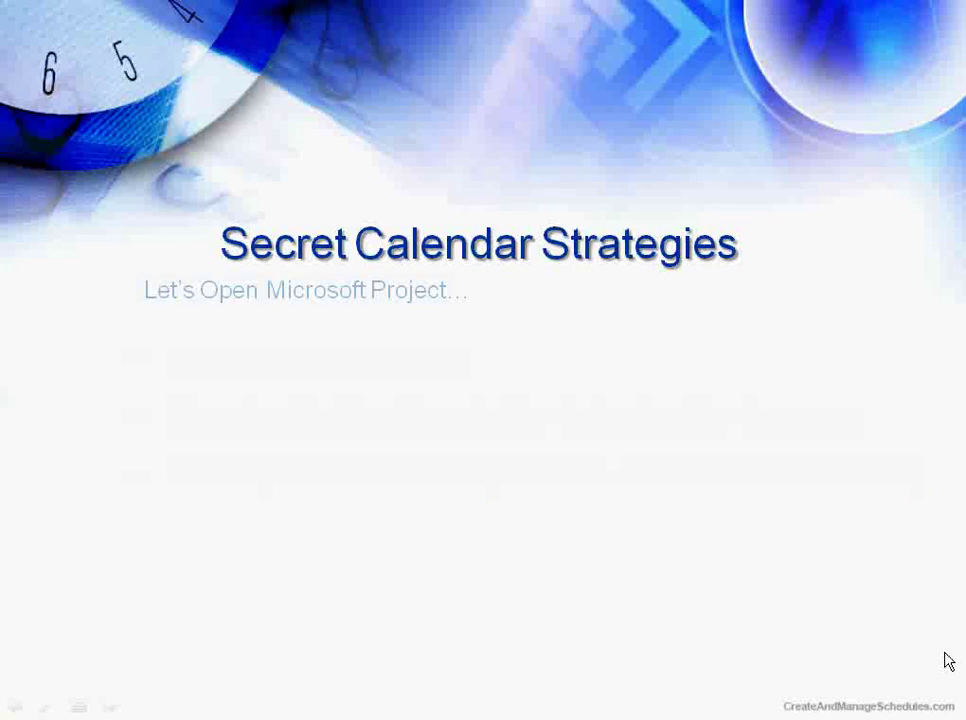